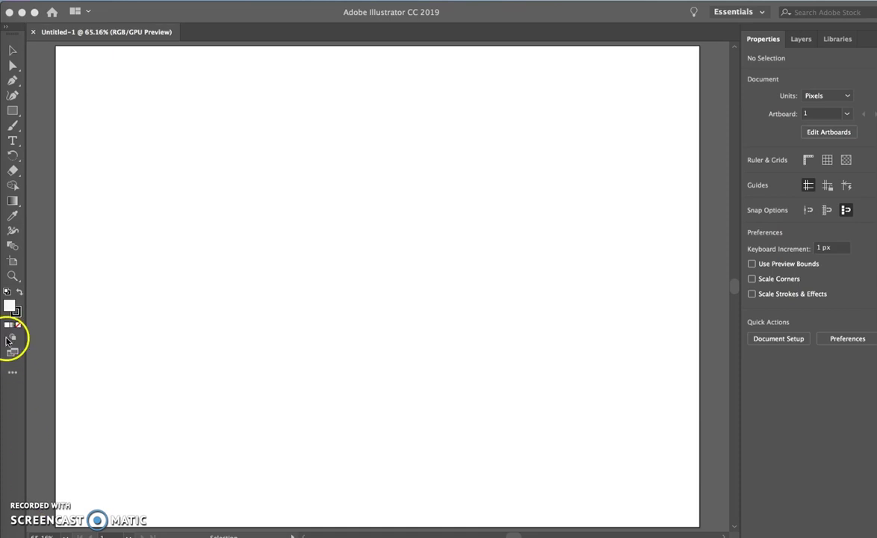
- Add the point text "CAT" in the upper-left area of the artboard
left_click(15, 142)
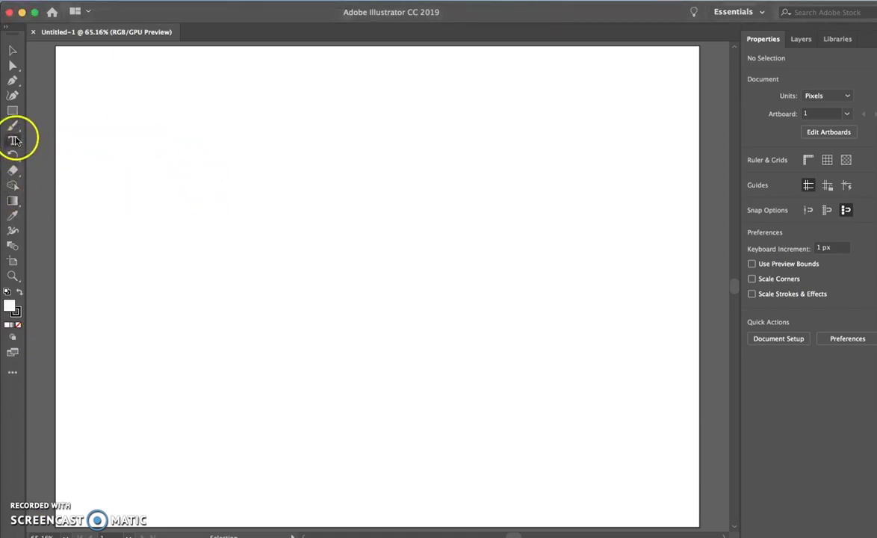
left_click(191, 193)
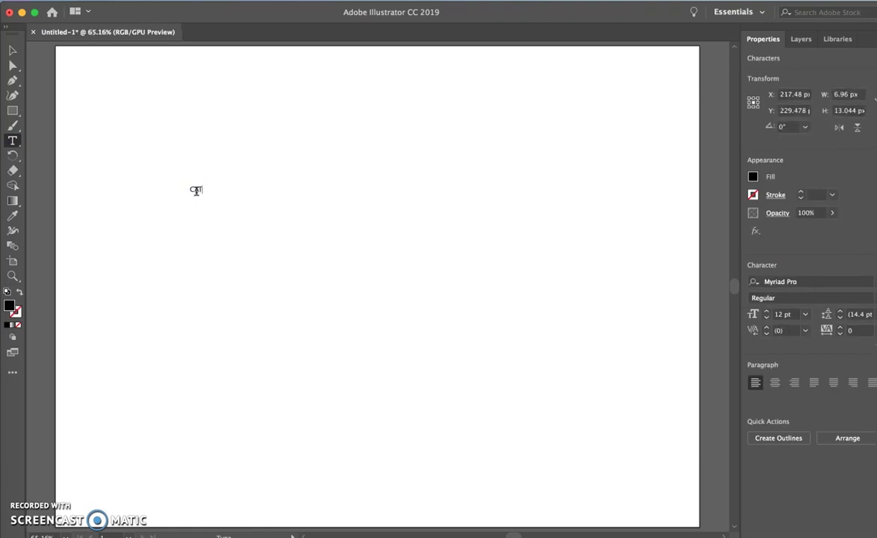
type("CAT")
- Set the font size of the CAT text to 150 pt
left_click(806, 315)
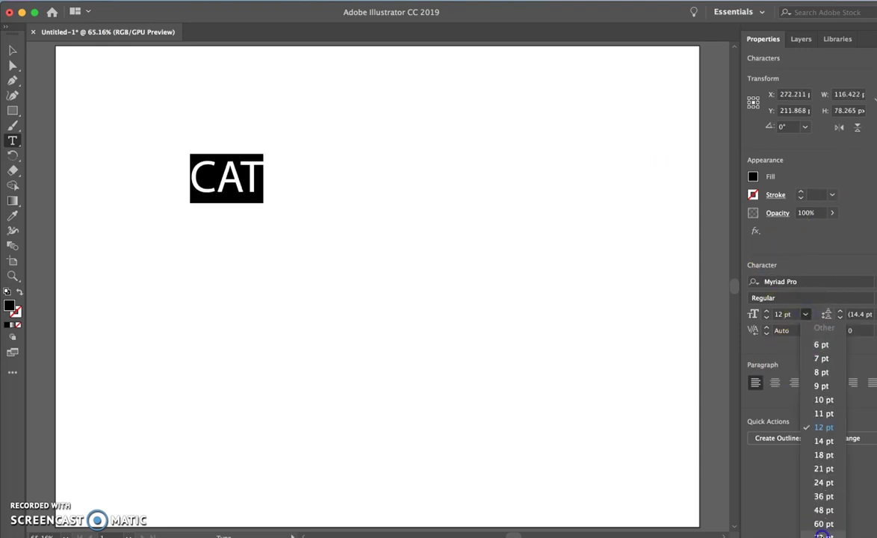
left_click(821, 535)
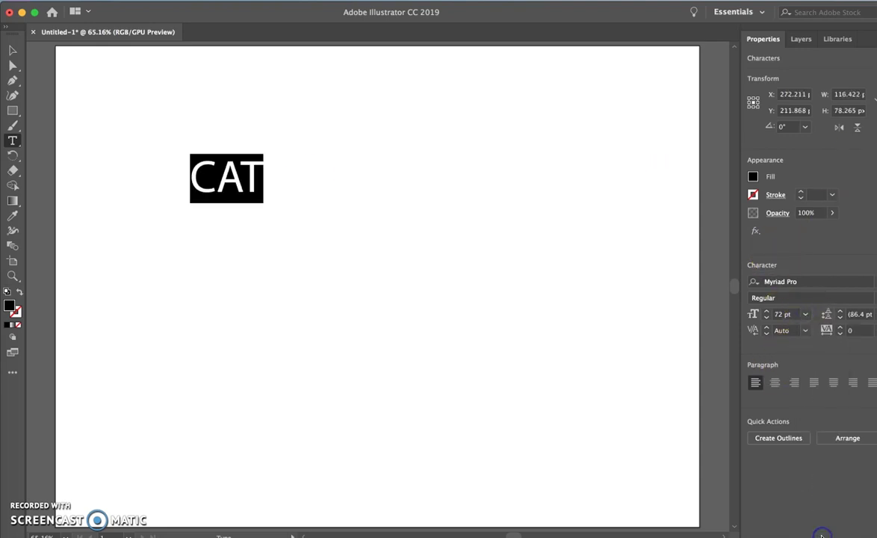
left_click(771, 314)
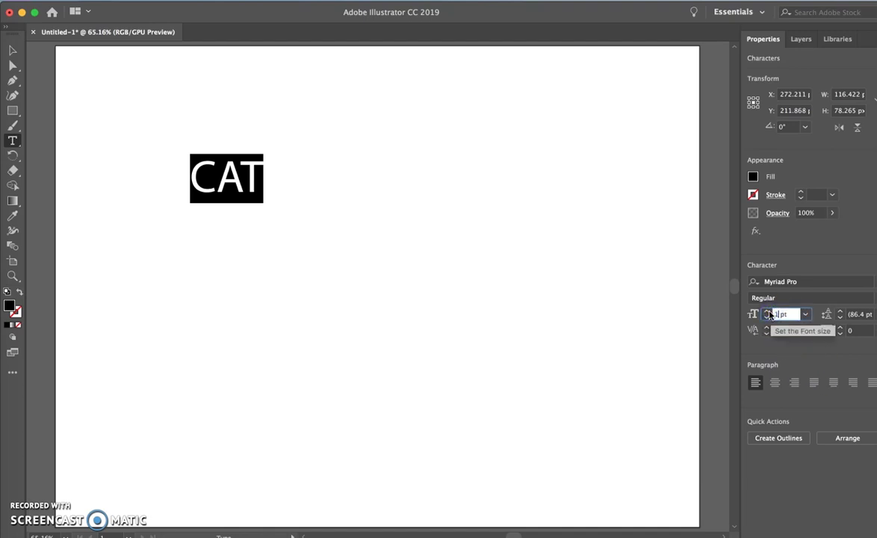
key("Return")
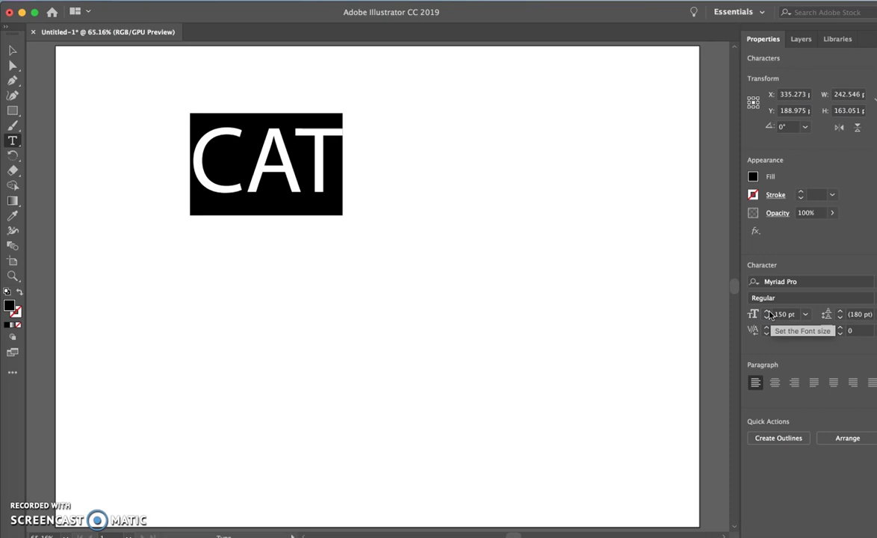
- Change the font family of the CAT text to Impact
left_click(853, 284)
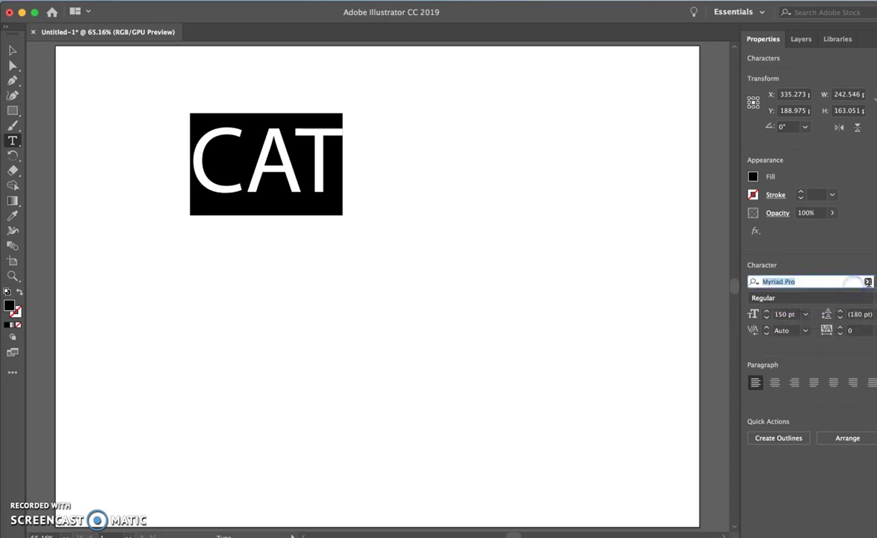
left_click_drag(655, 15, 641, 15)
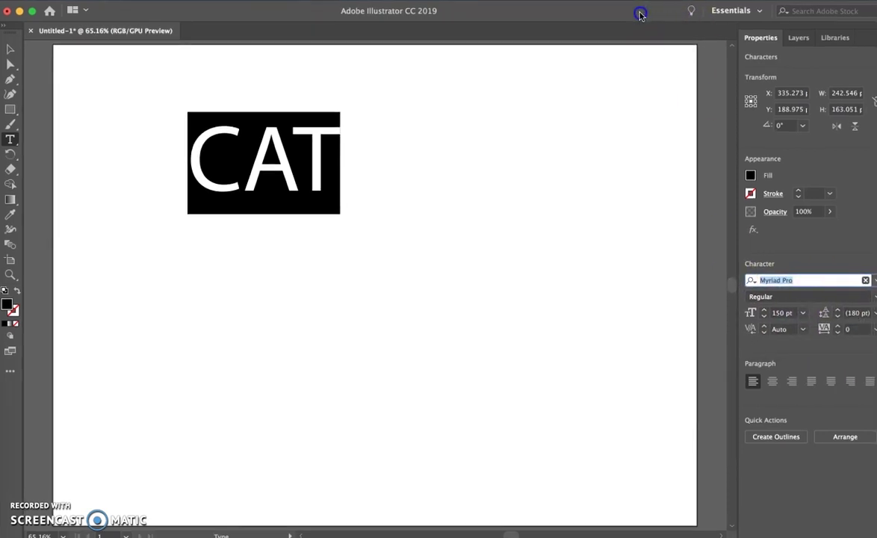
left_click(875, 282)
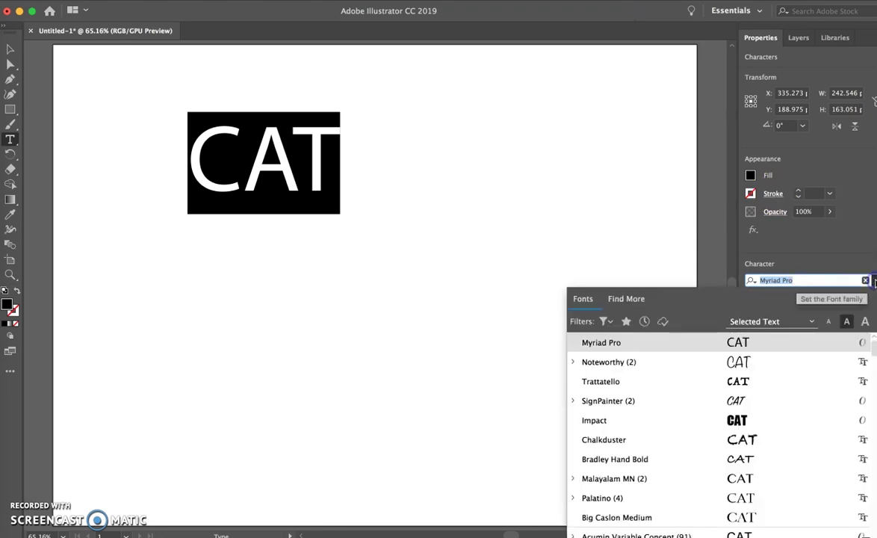
left_click(792, 421)
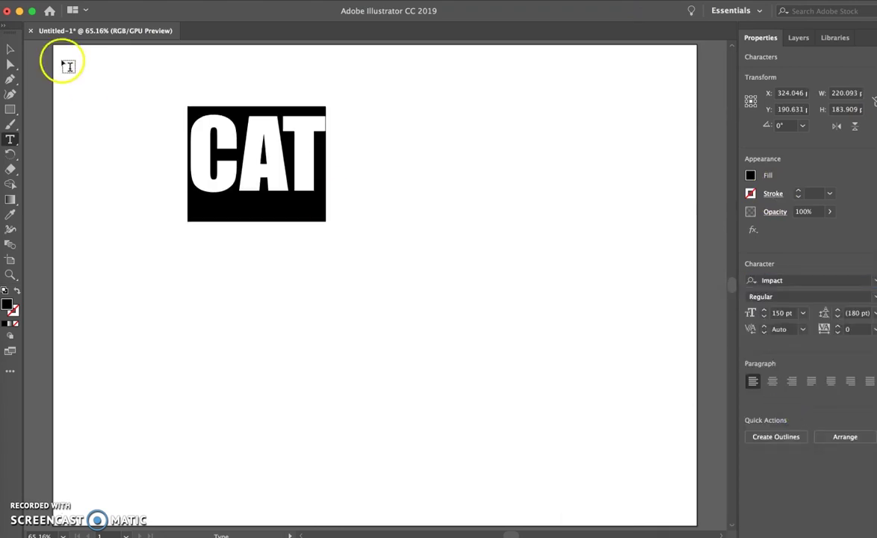
- Swap the fill and stroke of the whole word CAT so the letters have a black stroke and no fill
left_click(6, 48)
left_click(213, 161)
double_click(214, 161)
left_click(15, 292)
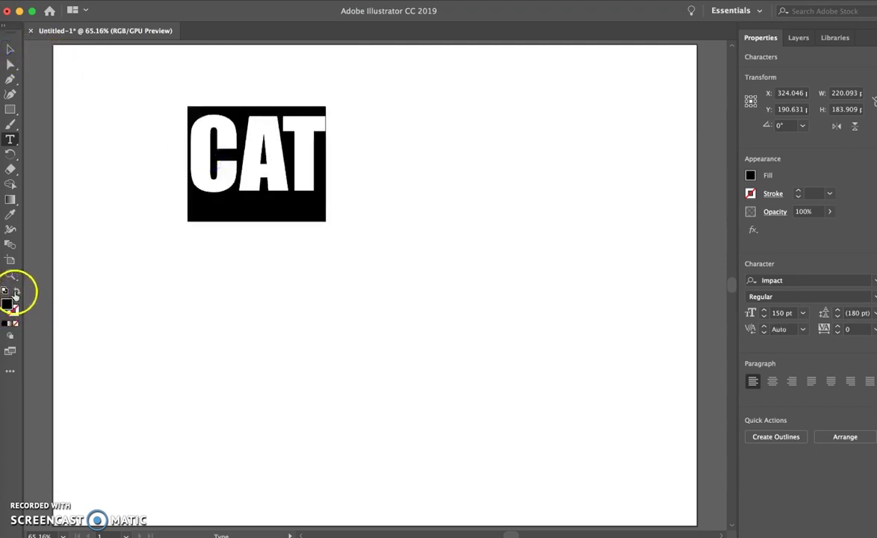
left_click(276, 143)
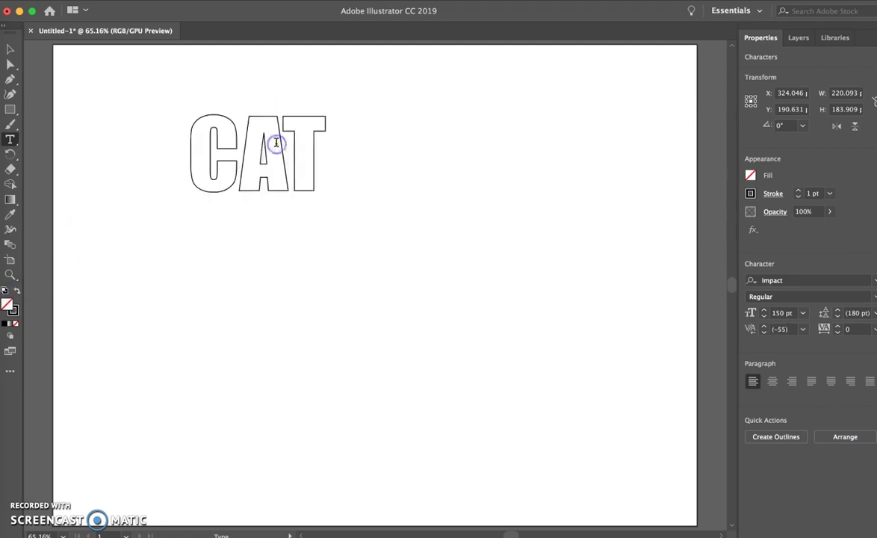
- Select the CAT text object and convert it to outlines
left_click(10, 49)
left_click(195, 151)
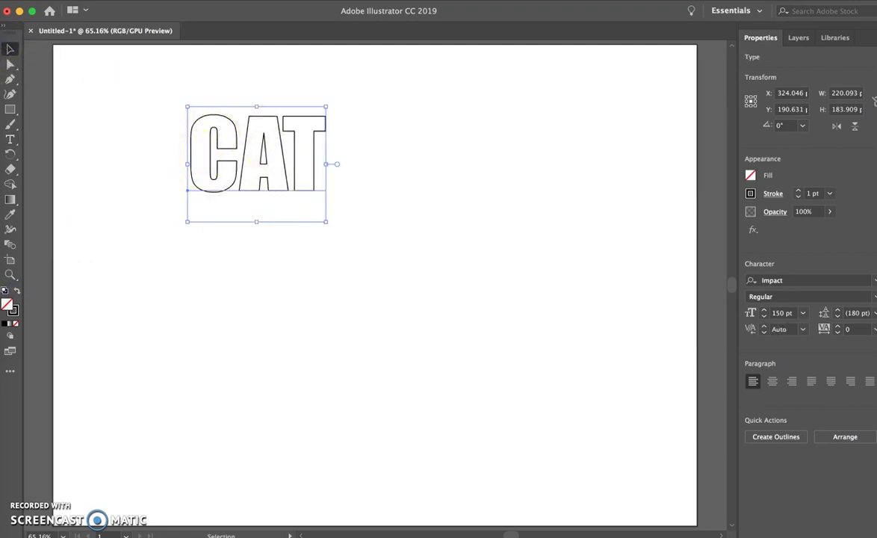
left_click(176, 0)
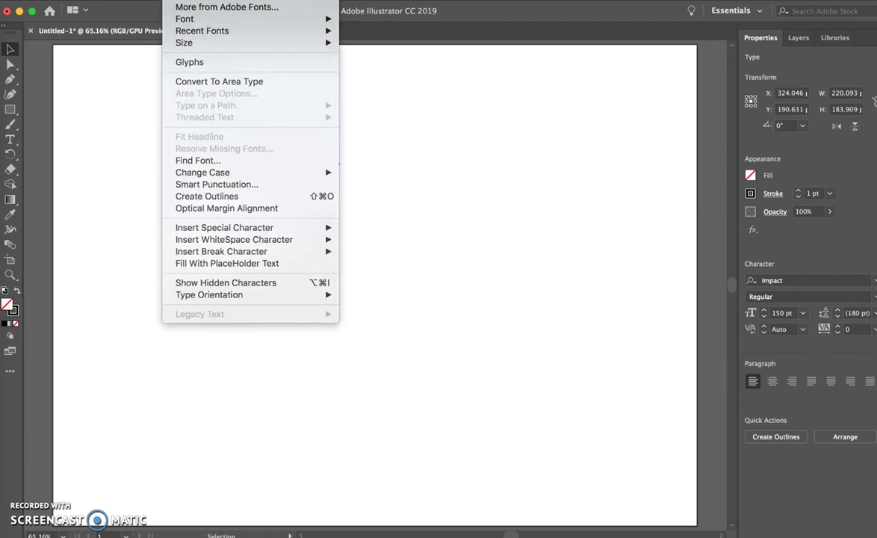
left_click(229, 198)
- Release the compound paths of the outlined CAT lettering
left_click(11, 64)
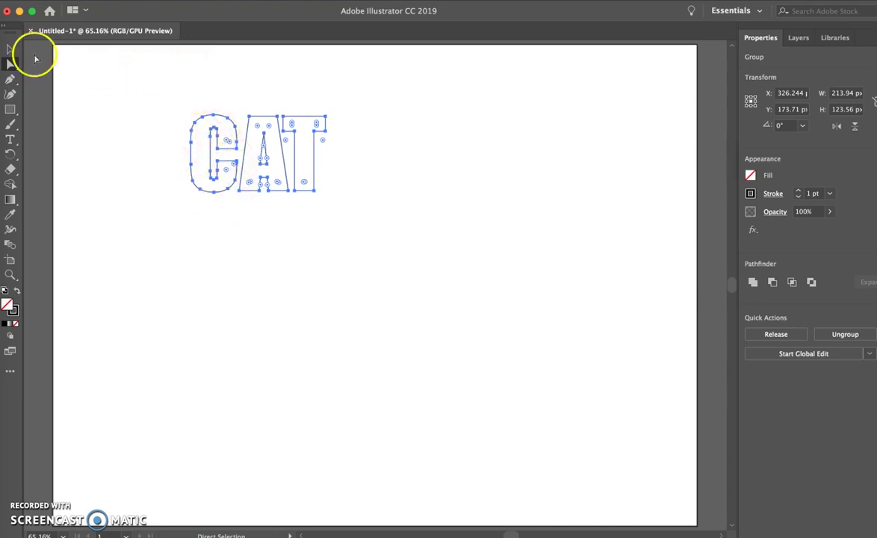
left_click(9, 52)
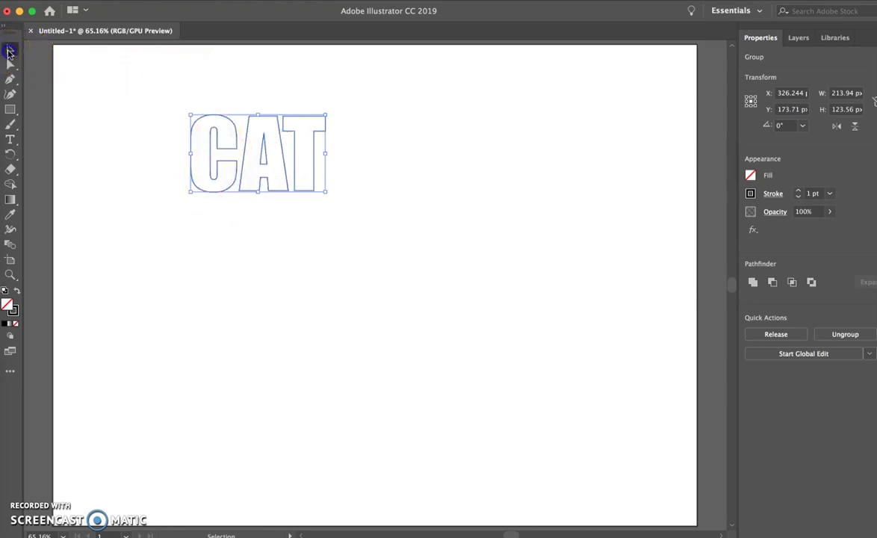
left_click(144, 0)
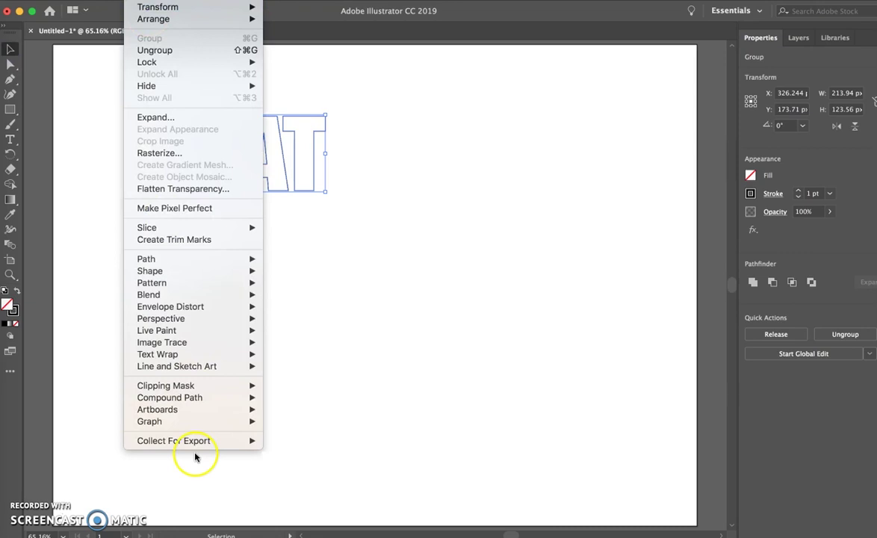
mouse_move(193, 403)
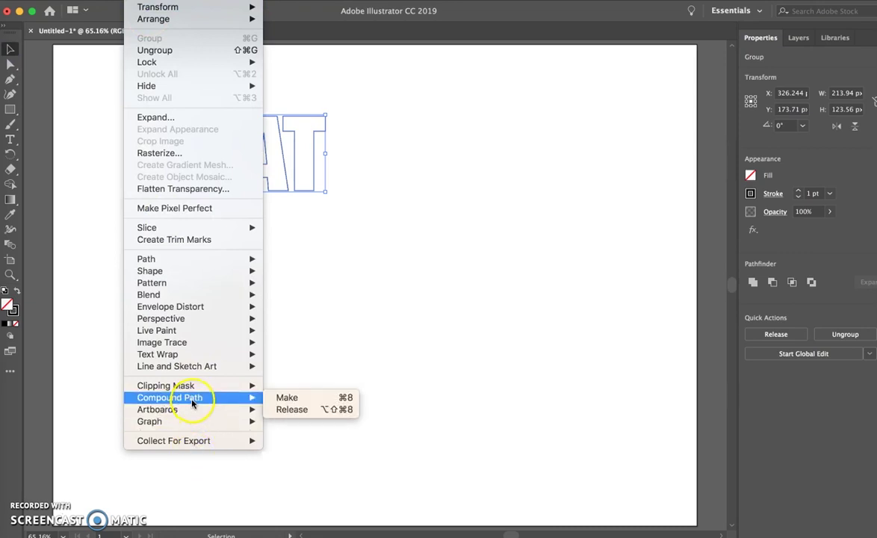
left_click(285, 411)
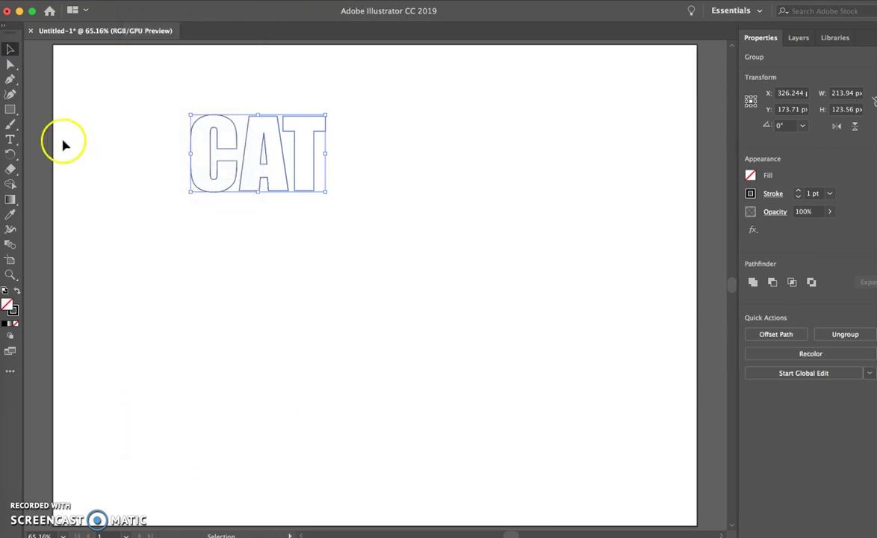
- Cut the outline of the letter C at the lower anchor point on its left side with the Scissors tool
left_click(11, 65)
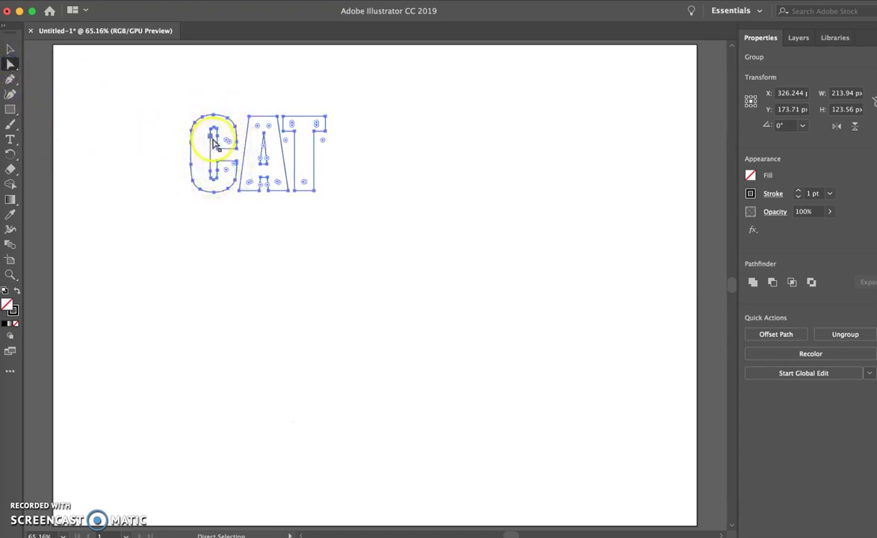
left_click(10, 170)
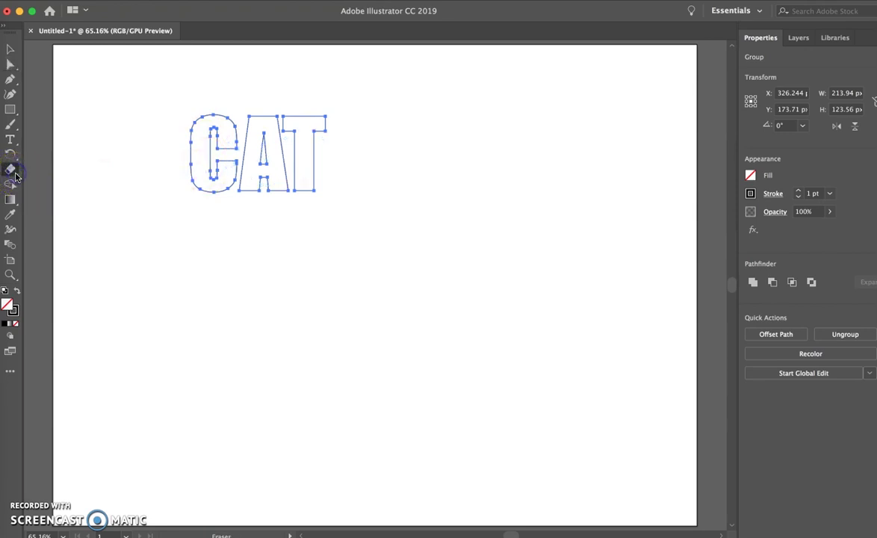
left_click_drag(15, 175, 44, 187)
left_click(190, 162)
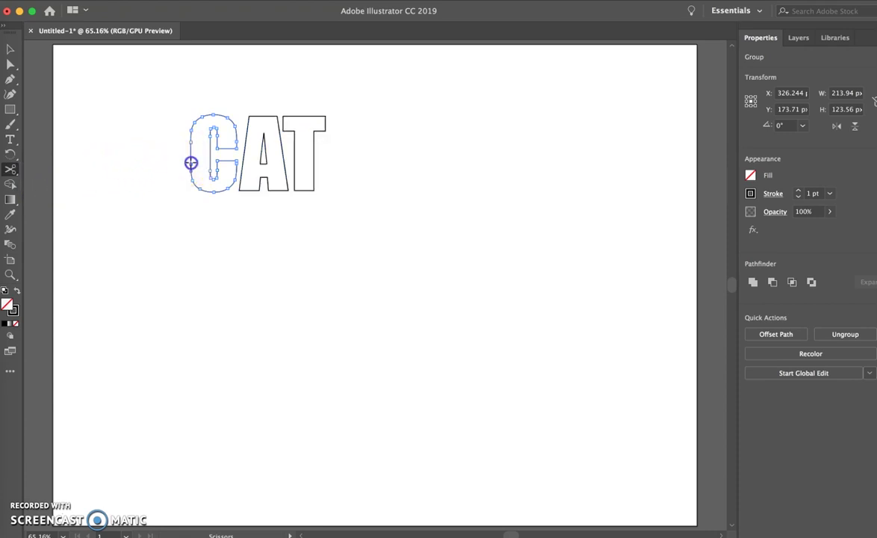
- Pull the cut anchor point away from the letter C to test the opening, and undo the move
left_click(10, 49)
left_click(9, 67)
left_click_drag(191, 161, 151, 157)
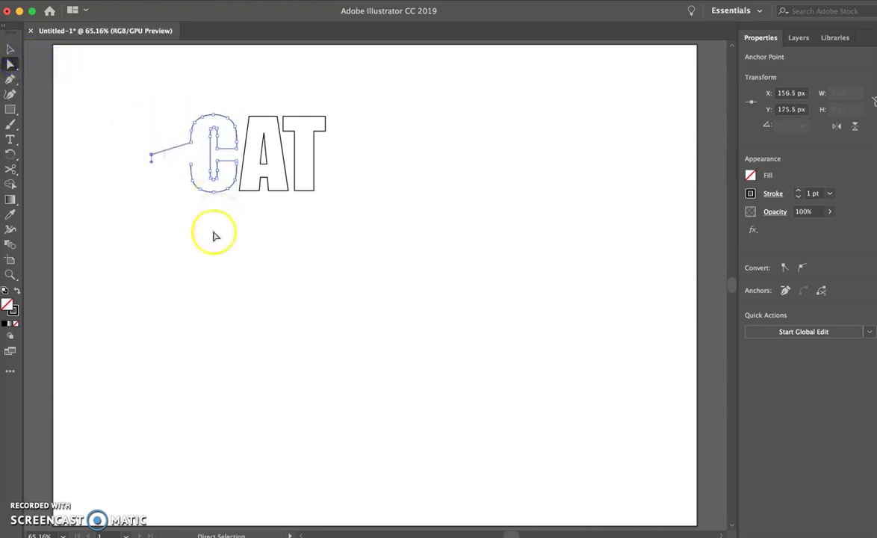
key("ctrl+z")
- Create a 60 x 60 px circle below the letter C with the Ellipse tool
left_click(10, 50)
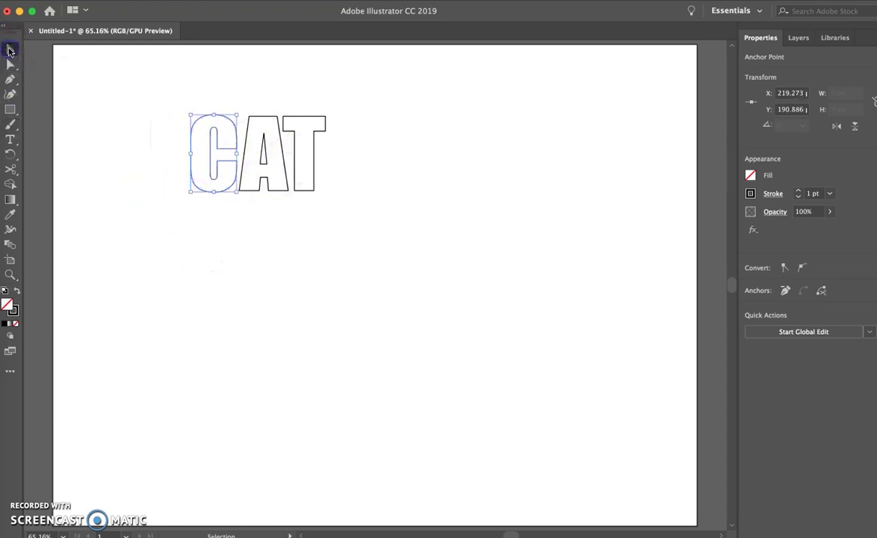
left_click(11, 111)
left_click(41, 125)
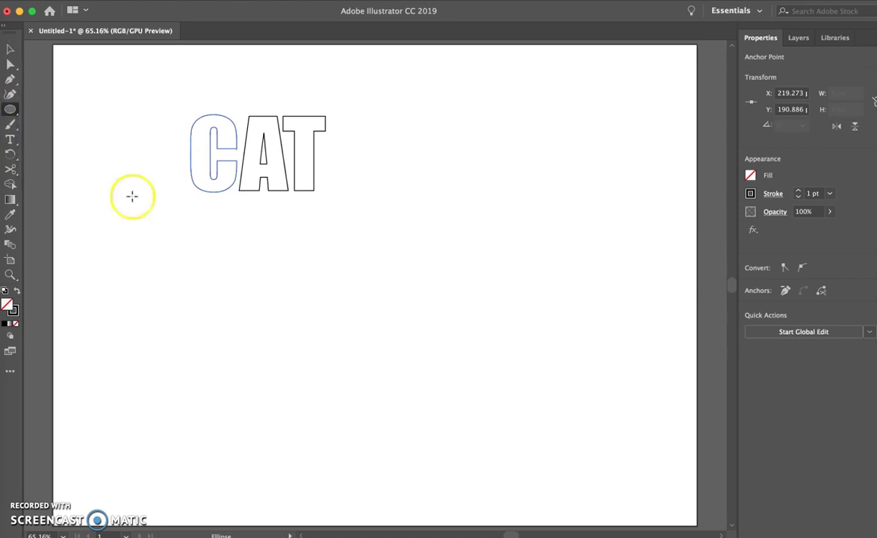
left_click(186, 243)
left_click_drag(306, 233, 285, 235)
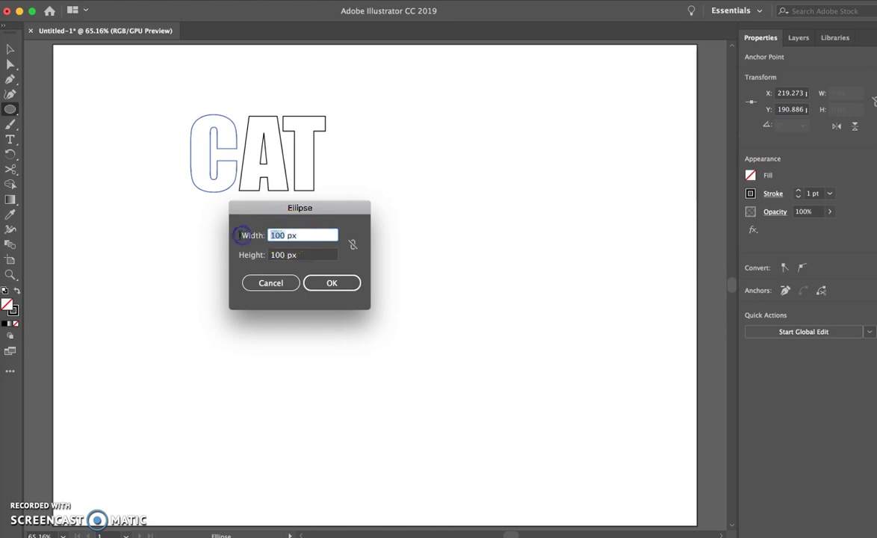
double_click(282, 255)
type("60")
left_click(335, 285)
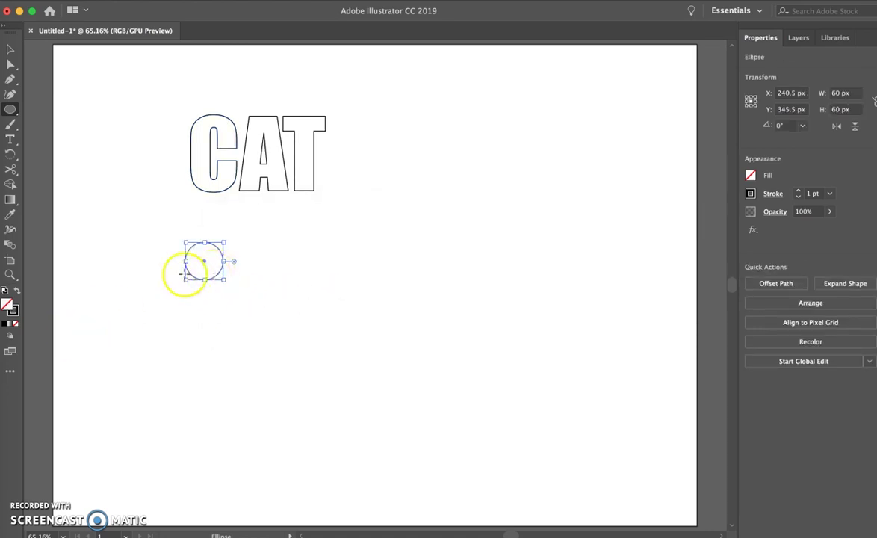
- Give the circle a white-to-black linear gradient fill and remove its stroke
left_click(10, 324)
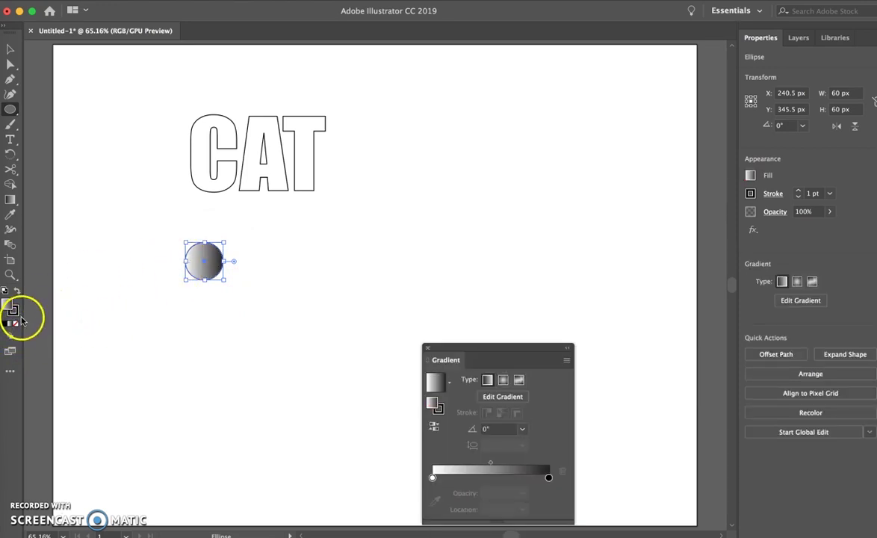
left_click(14, 316)
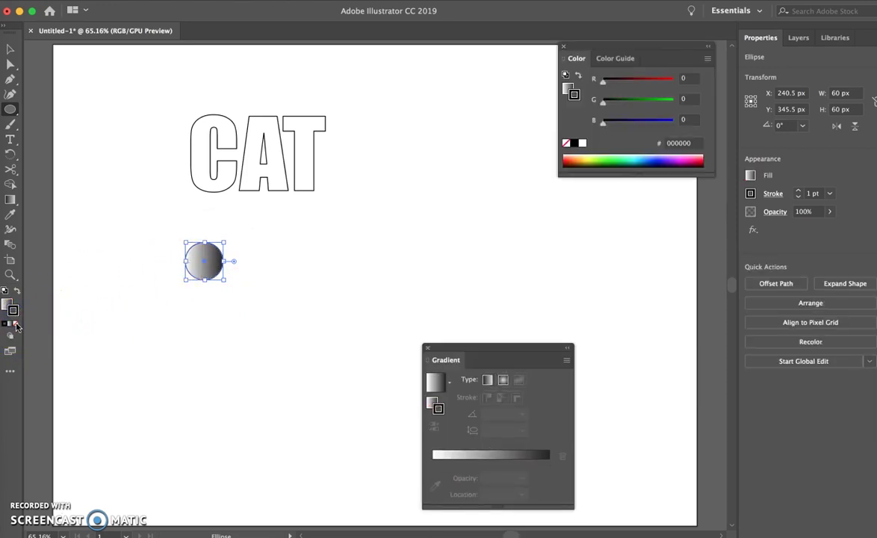
left_click(16, 324)
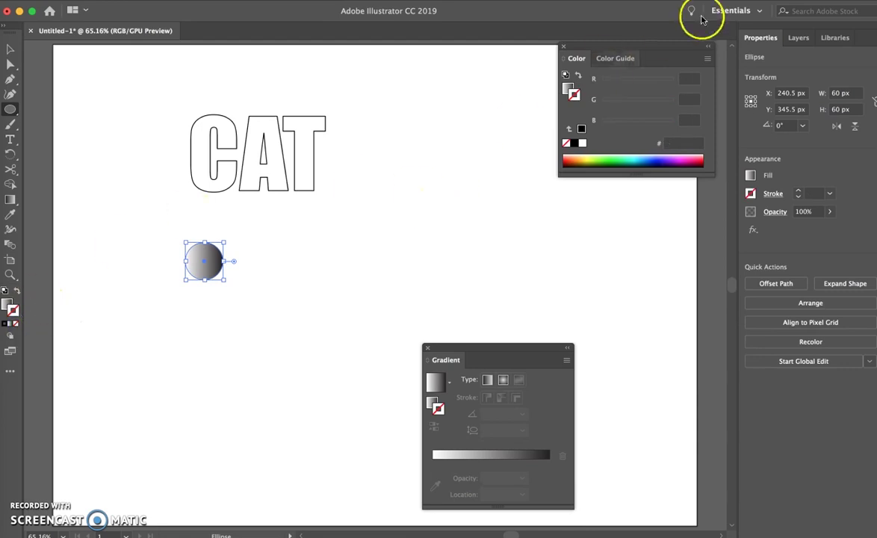
- Open Adobe Color Themes and search the themes for "cat fur"
left_click(313, 5)
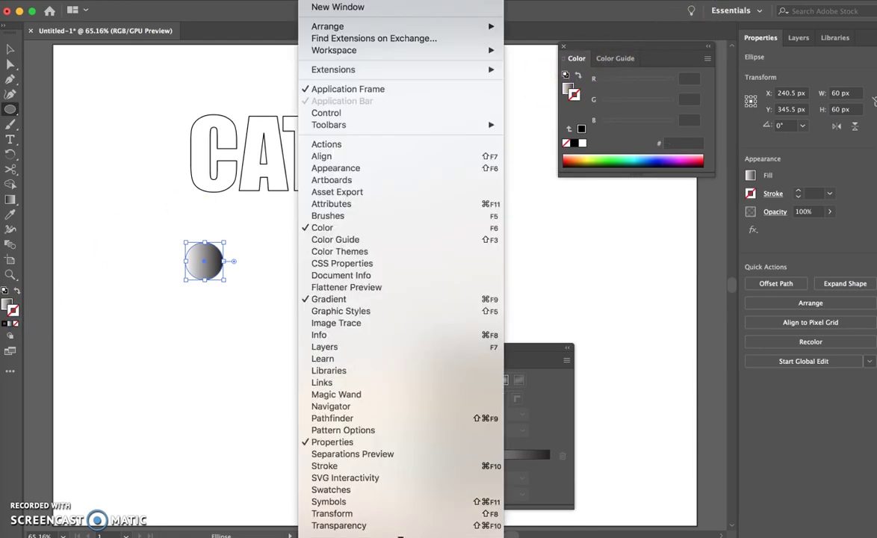
left_click(352, 252)
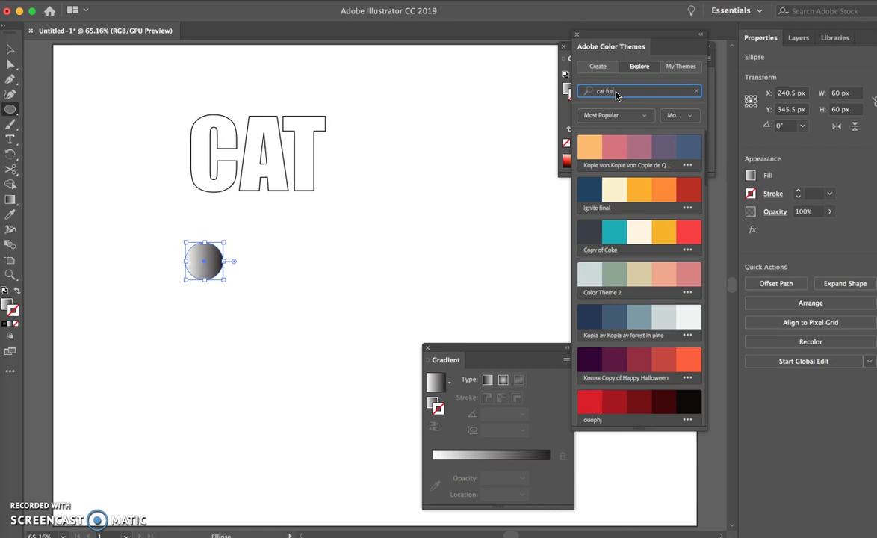
type("cat fur")
key("Return")
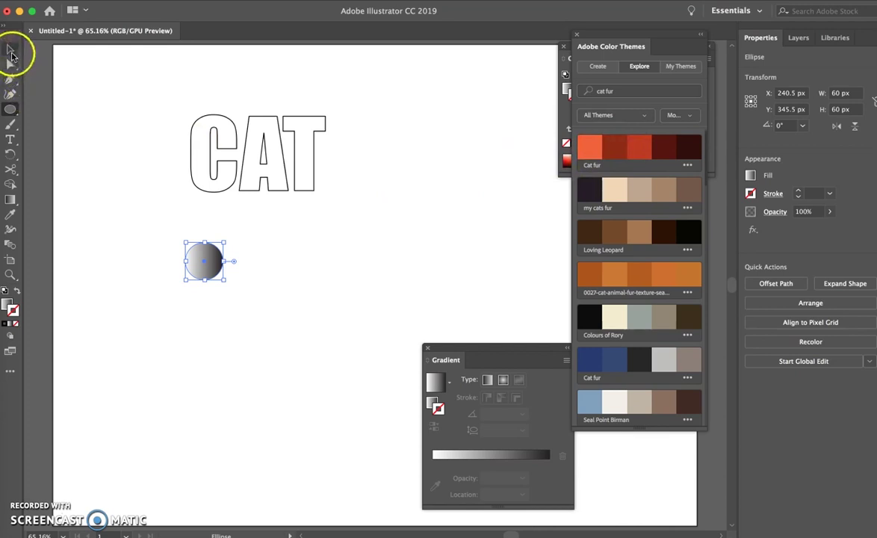
- Add the red Cat fur, my cats fur and Loving Leopard color themes to the swatches
left_click(687, 166)
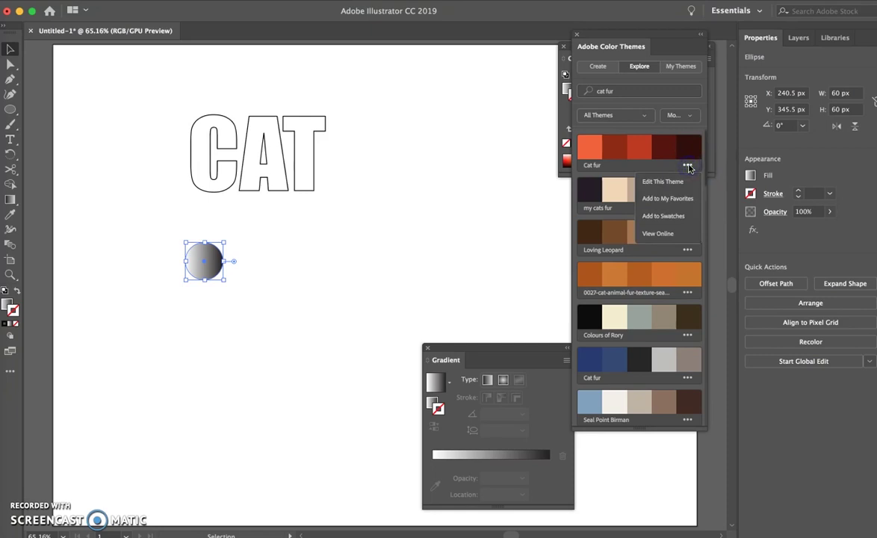
left_click(664, 216)
left_click(688, 208)
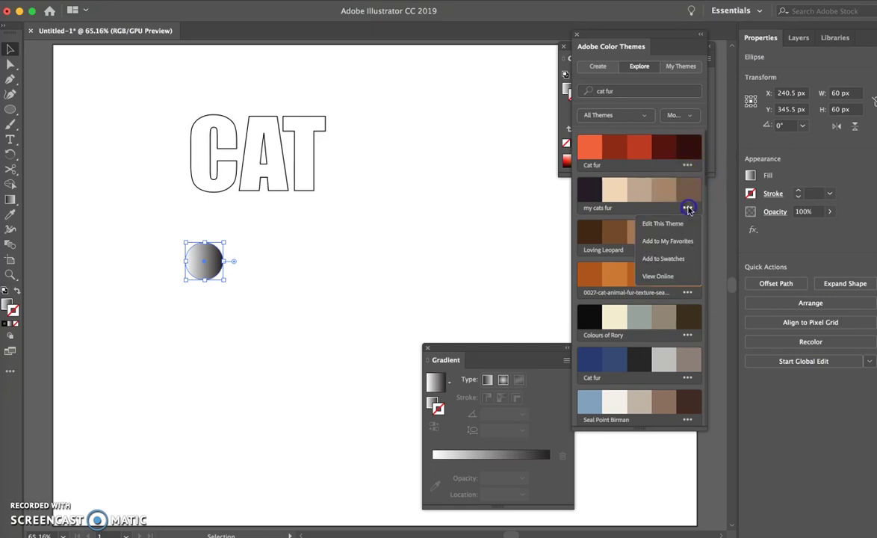
left_click(671, 254)
left_click(687, 252)
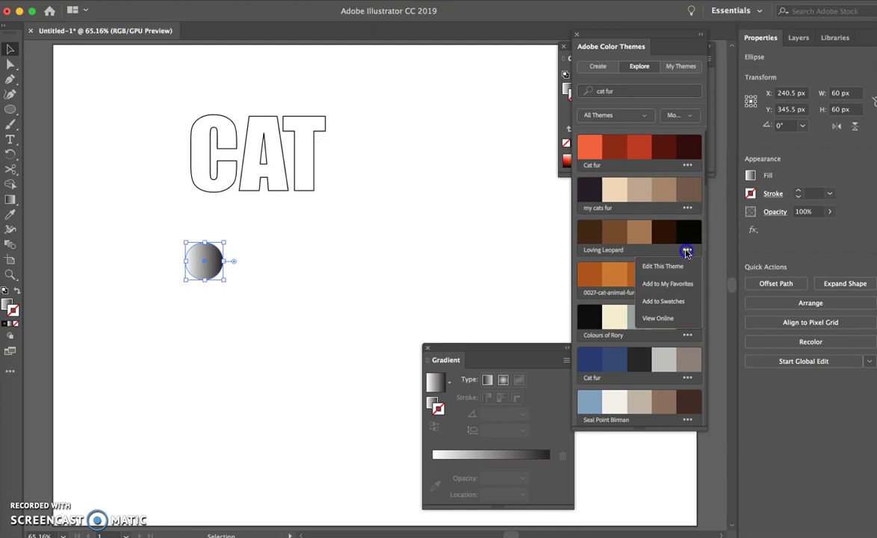
left_click(663, 299)
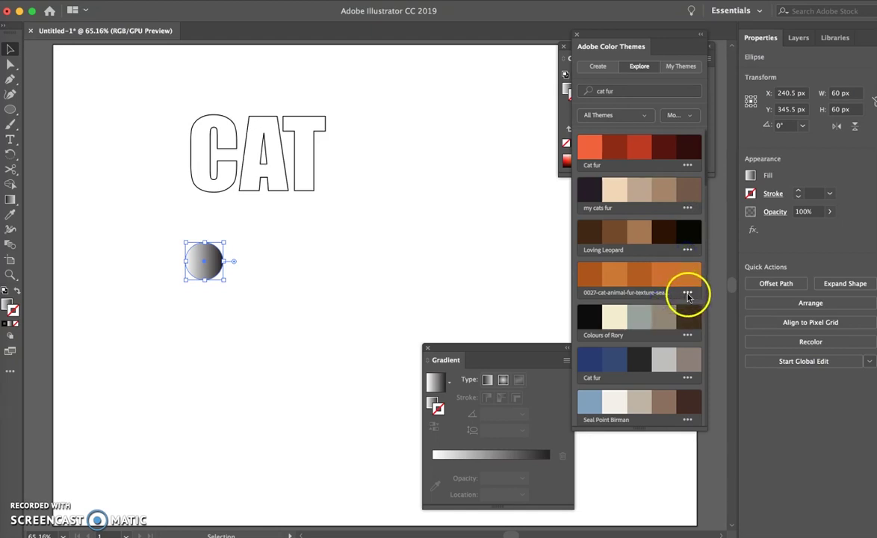
- Add the orange 0027-cat-animal-fur-texture theme, the blue Cat fur theme and Seal Point Birman to the swatches
left_click(688, 296)
left_click(687, 339)
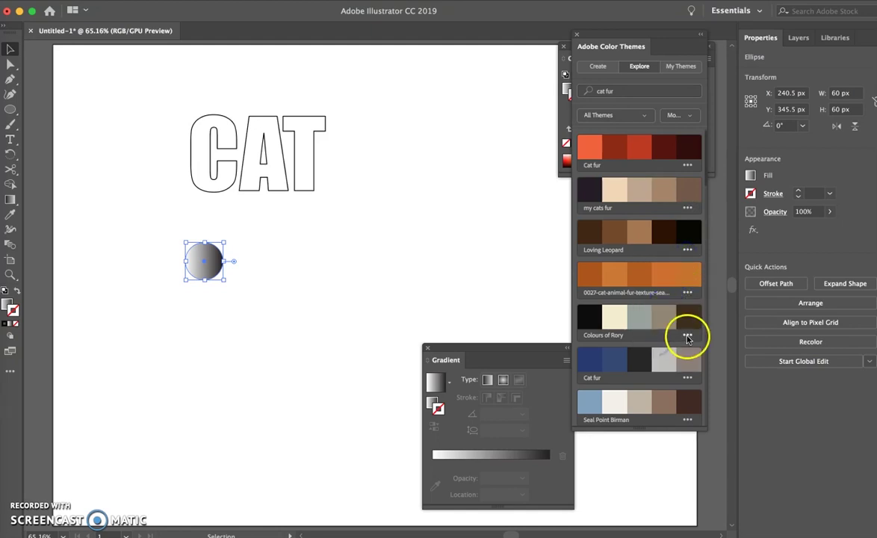
left_click(687, 379)
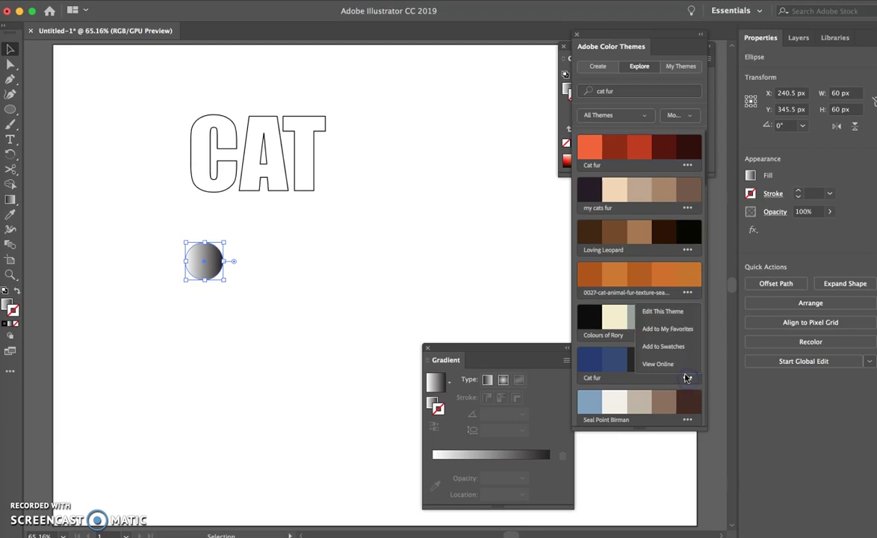
left_click(675, 348)
left_click(687, 419)
left_click(664, 388)
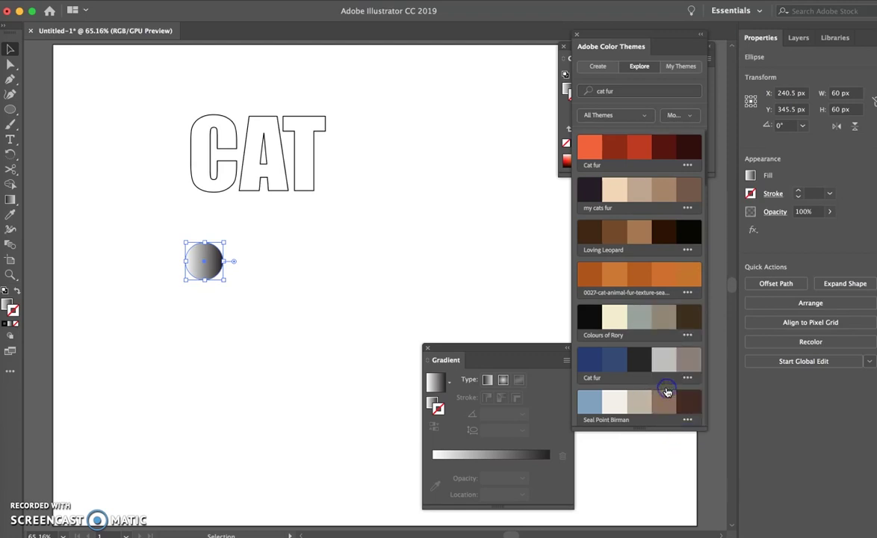
left_click_drag(192, 256, 210, 271)
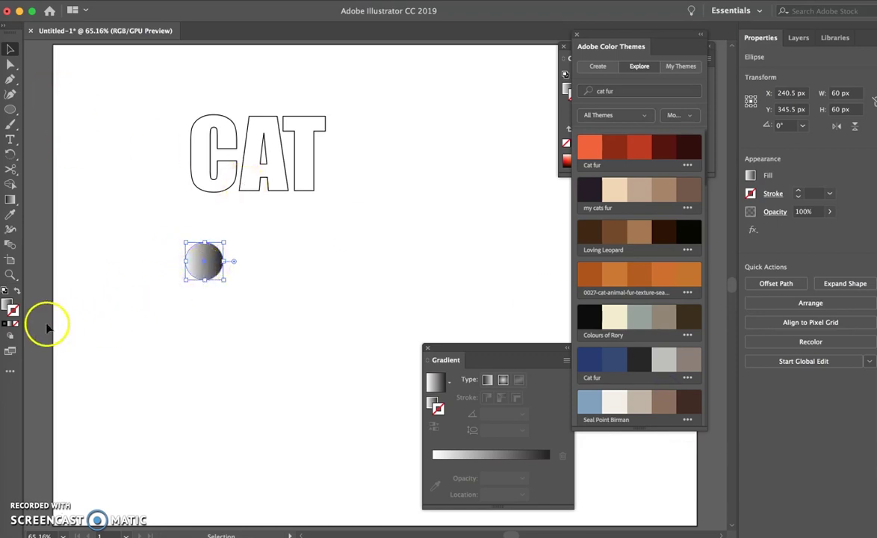
left_click_drag(211, 260, 185, 286)
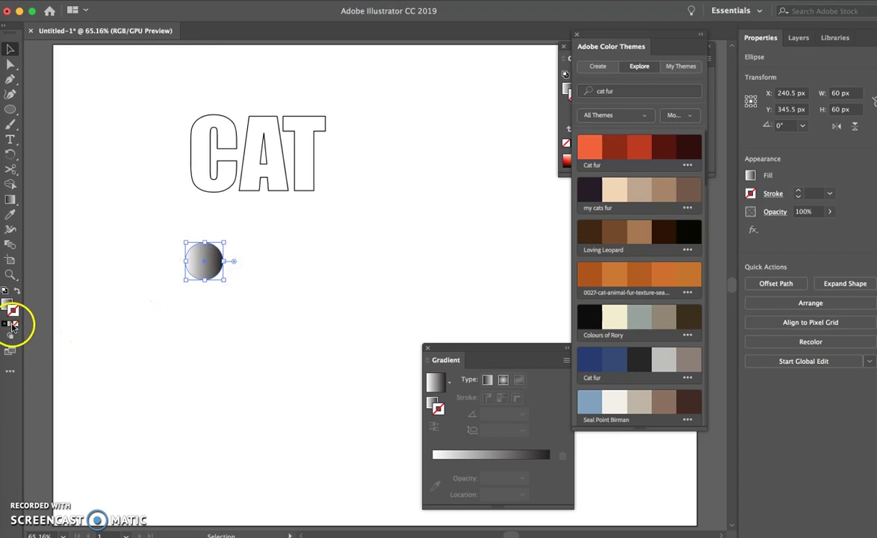
left_click(439, 412)
left_click(436, 383)
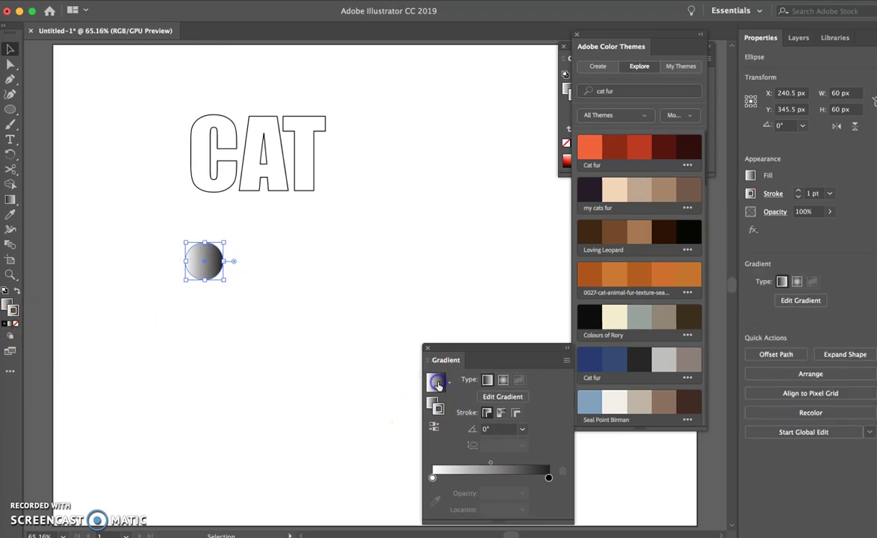
double_click(432, 478)
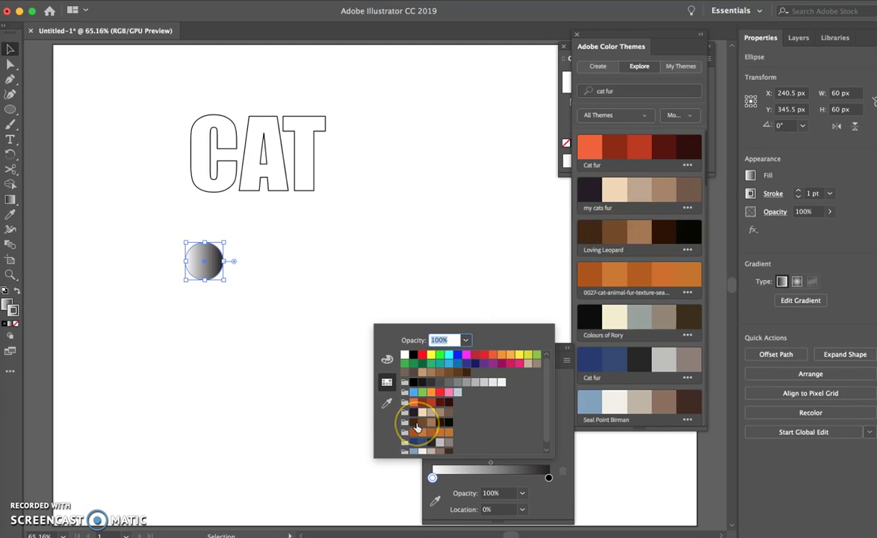
left_click(415, 424)
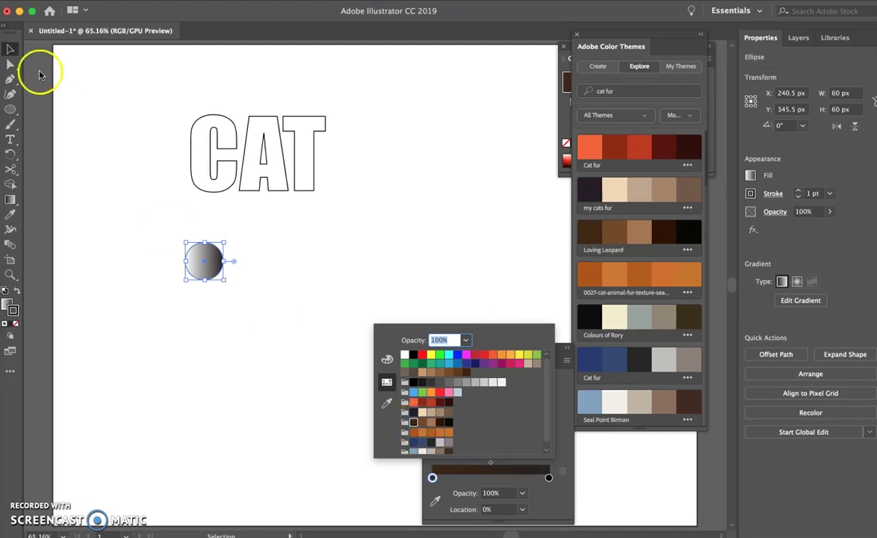
left_click(233, 287)
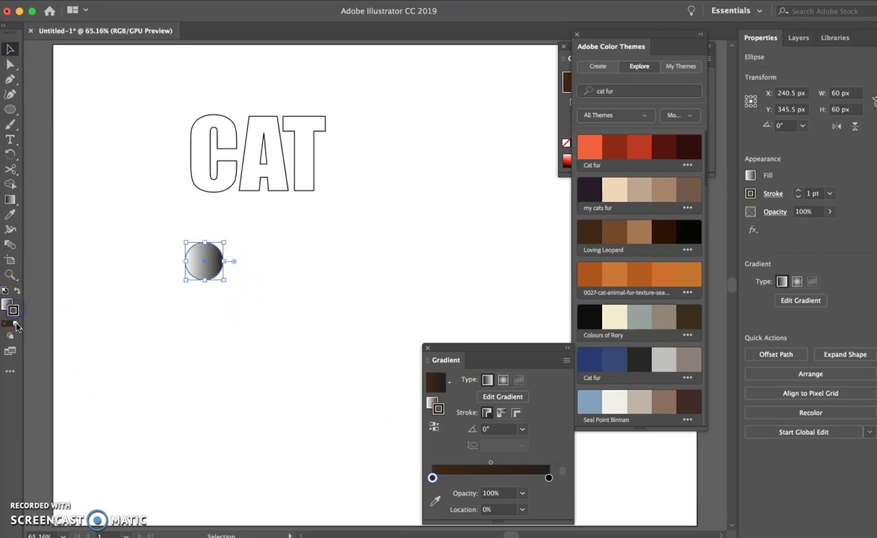
left_click(15, 324)
- Apply the linear gradient to the circle's stroke and set its starting color stop to a dark brown swatch
left_click(435, 383)
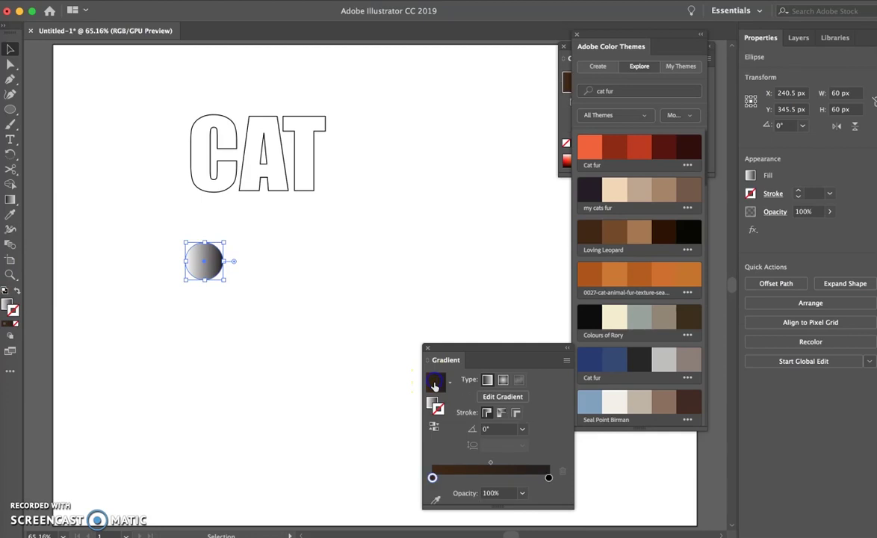
double_click(432, 478)
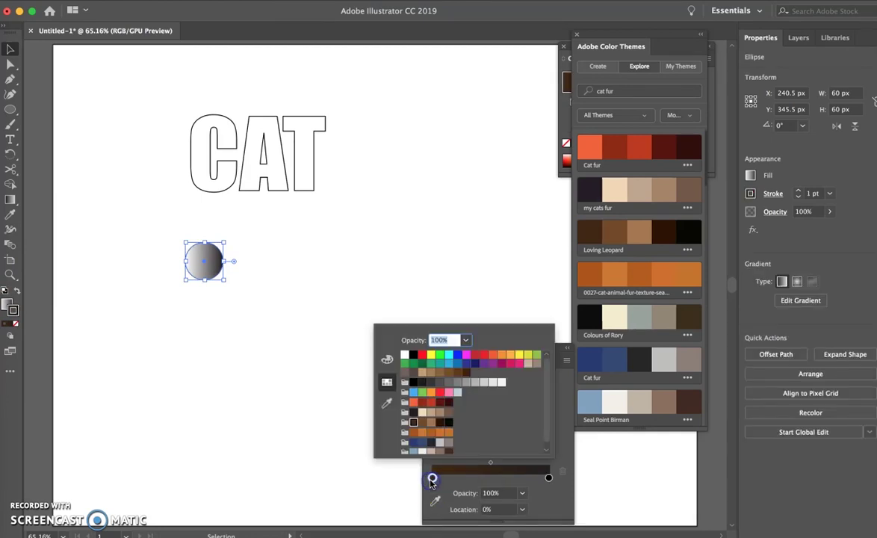
left_click(459, 373)
left_click(467, 373)
- Set the stroke gradient's ending color stop to the light tan swatch
left_click(549, 478)
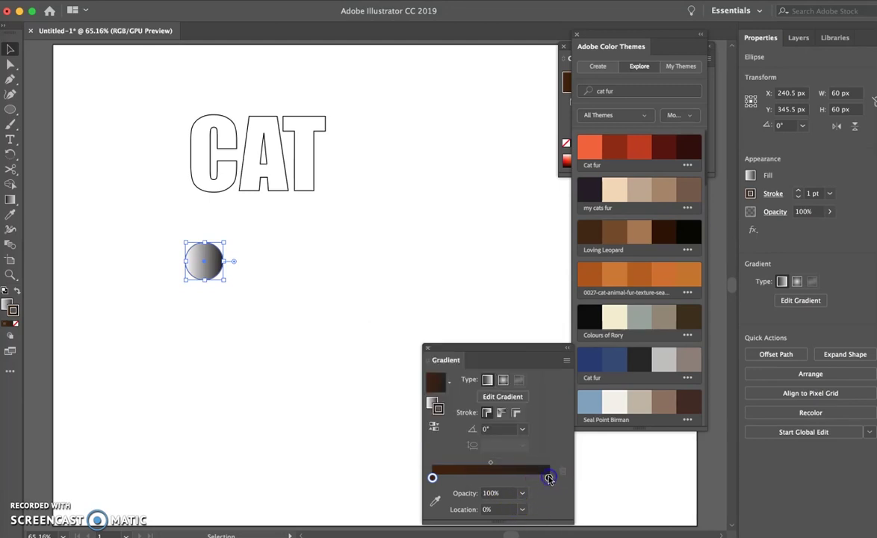
double_click(550, 477)
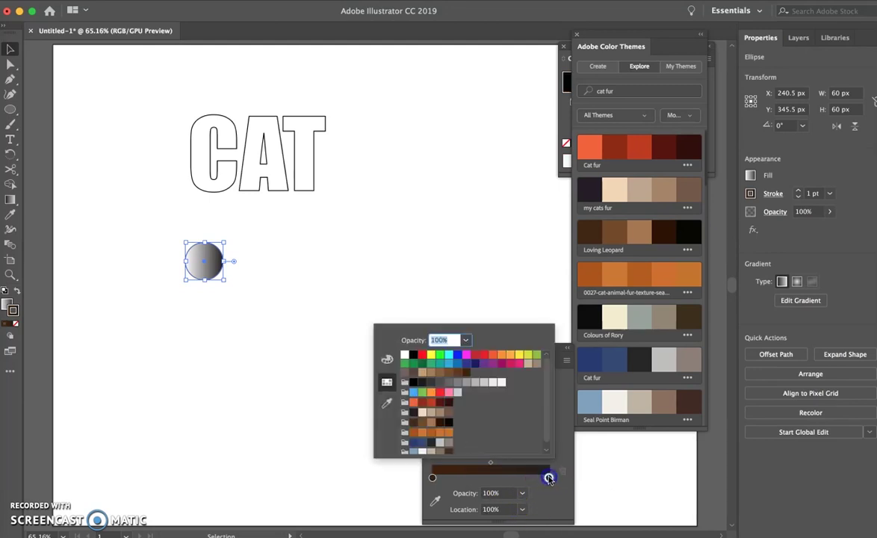
left_click(536, 364)
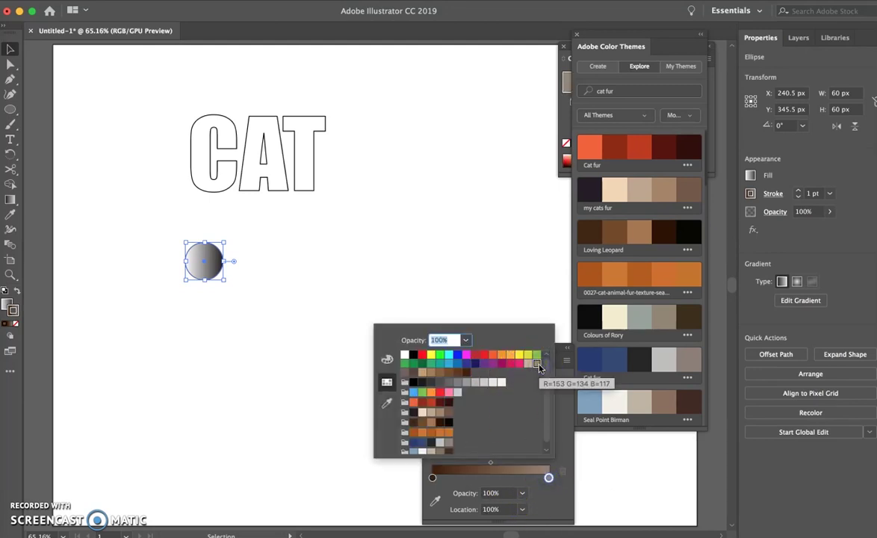
left_click(528, 363)
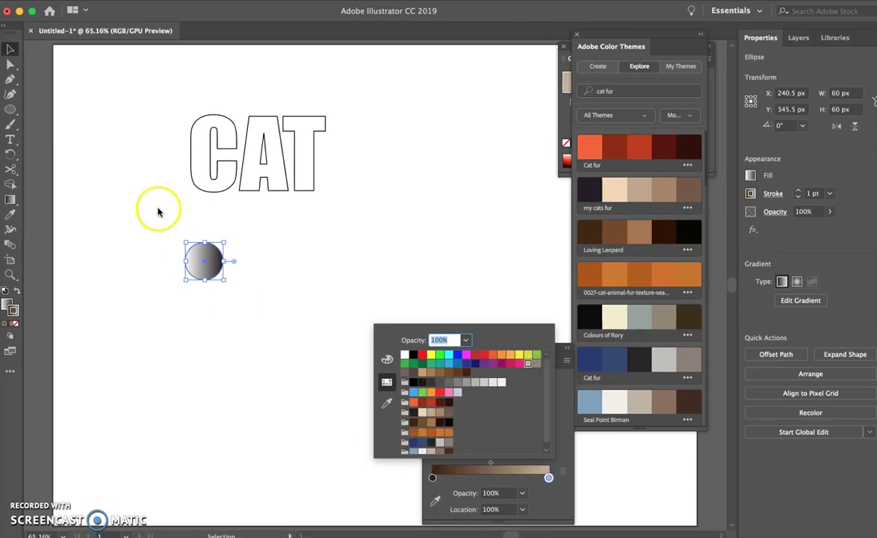
- Swap the circle's fill and stroke so the brown-to-tan gradient becomes the fill, and remove the stroke
left_click(11, 327)
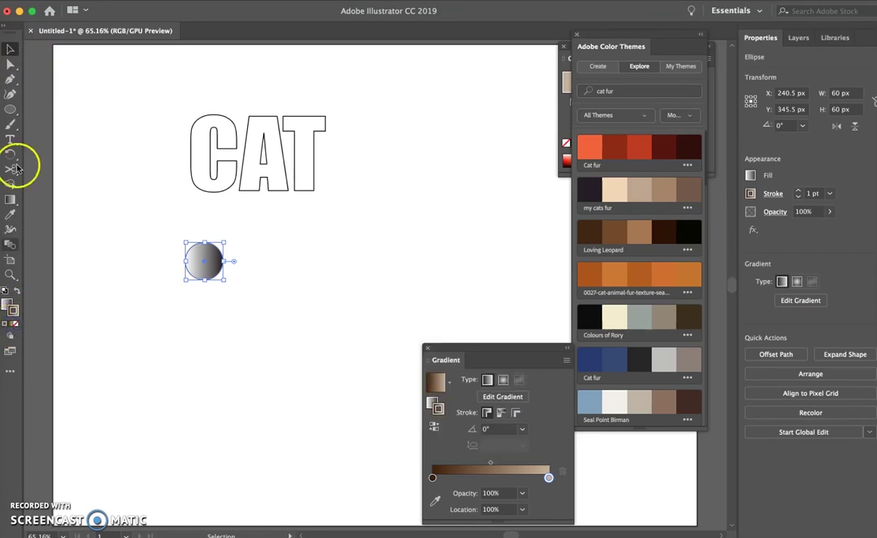
left_click(211, 273)
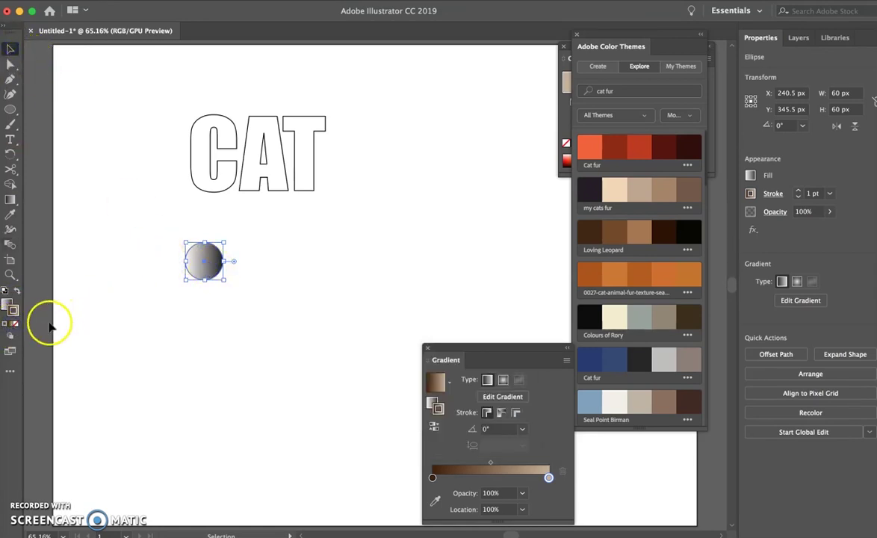
left_click(10, 325)
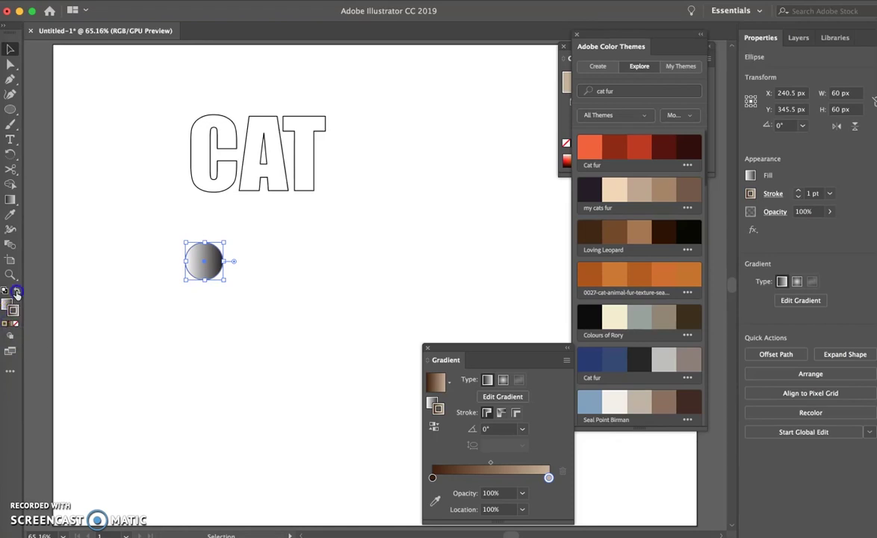
left_click(17, 293)
left_click(17, 314)
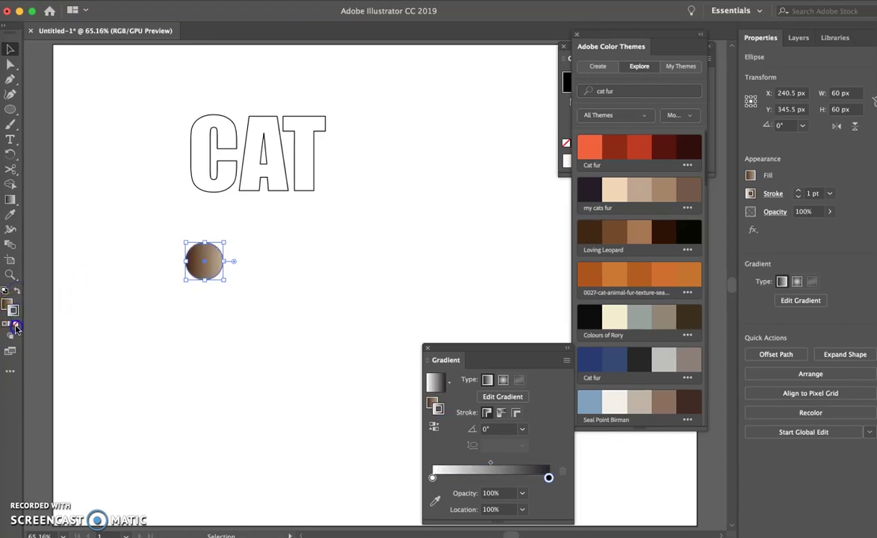
left_click(17, 325)
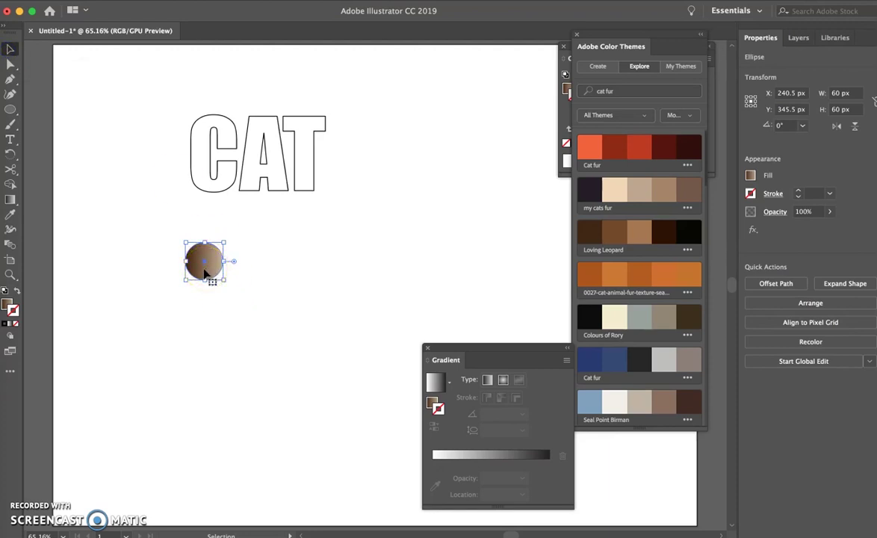
- Duplicate the brown gradient circle about 182 px straight below the original
left_click(212, 273)
left_click(212, 290)
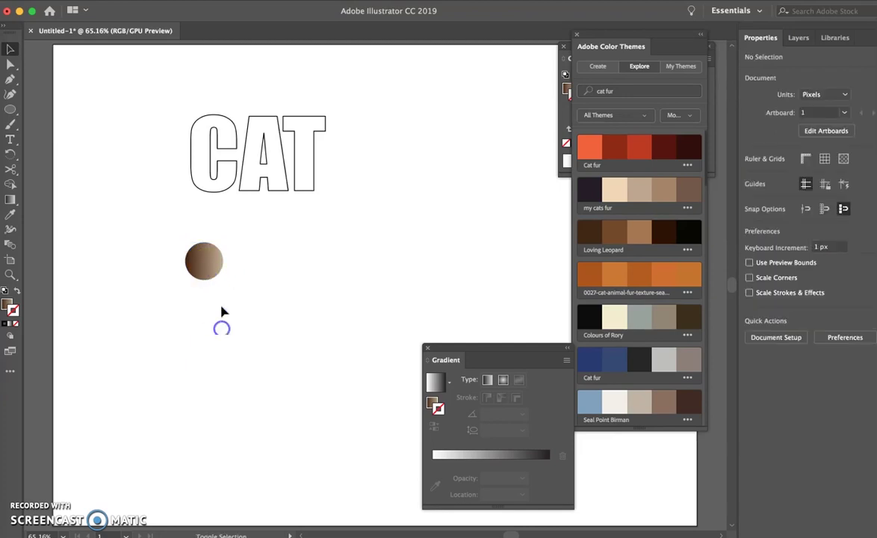
left_click_drag(215, 270, 221, 386)
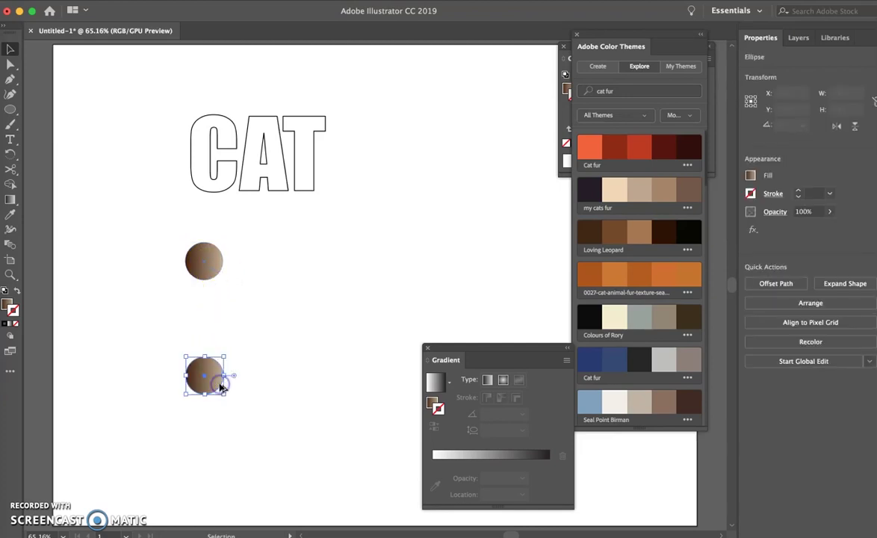
- Select both circles and set the blend options to Specified Distance spacing of 1.5 px
left_click(211, 269, "shift")
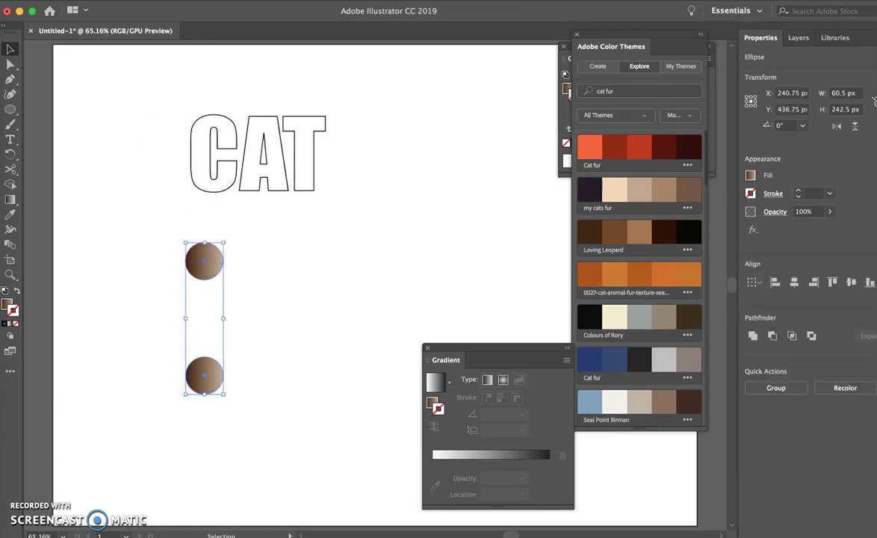
left_click(138, 2)
mouse_move(155, 295)
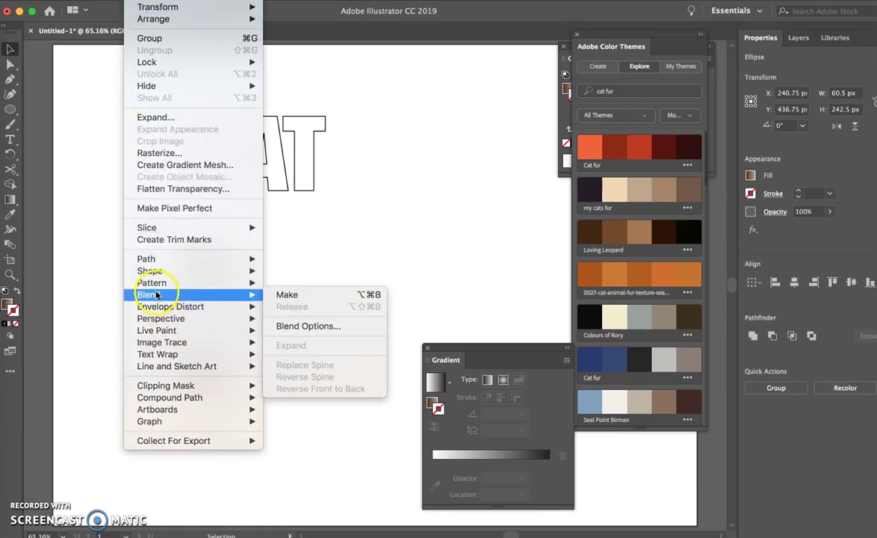
left_click(298, 331)
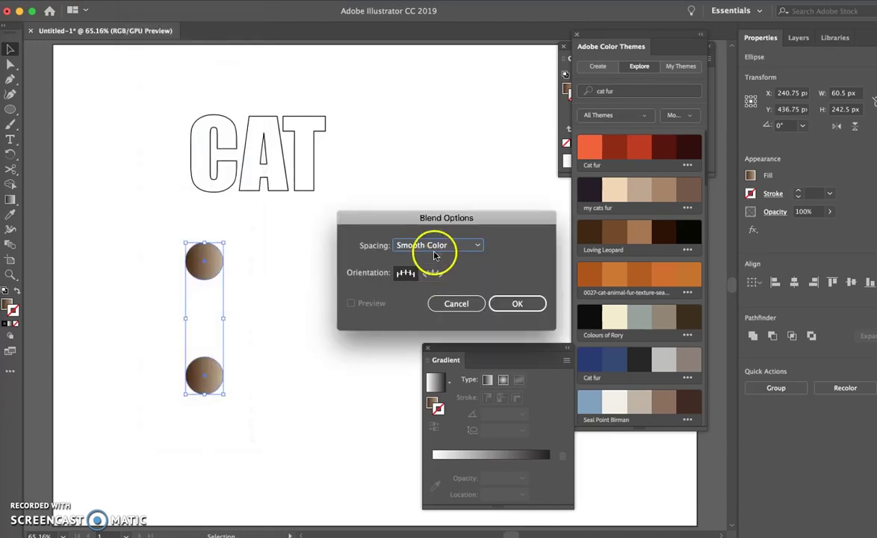
left_click(479, 246)
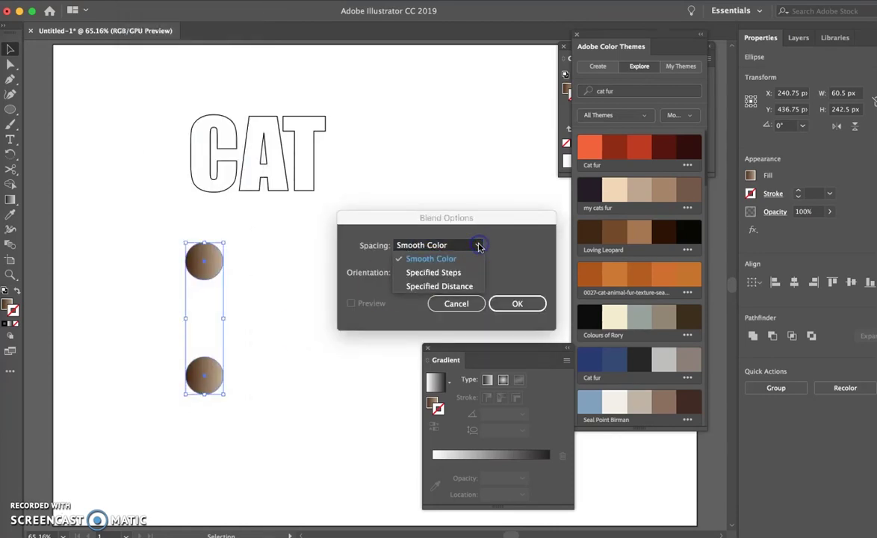
left_click(441, 287)
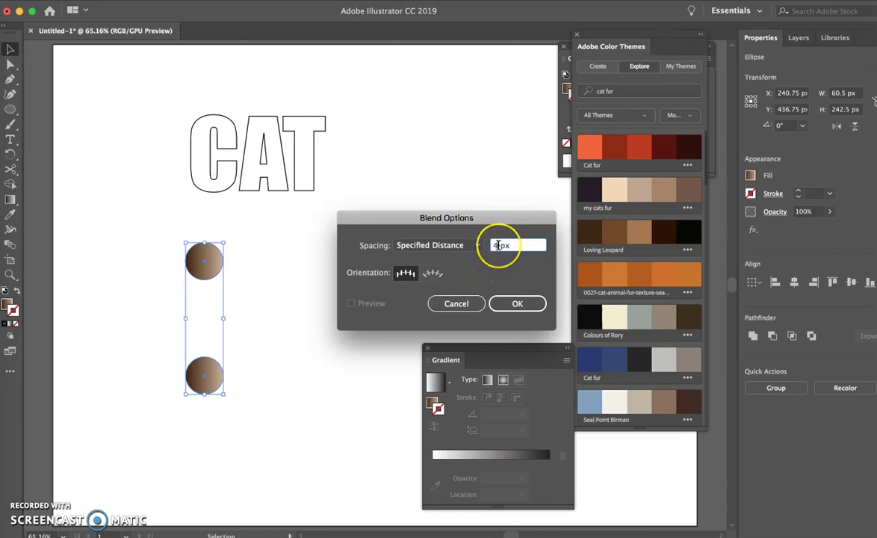
key("BackSpace")
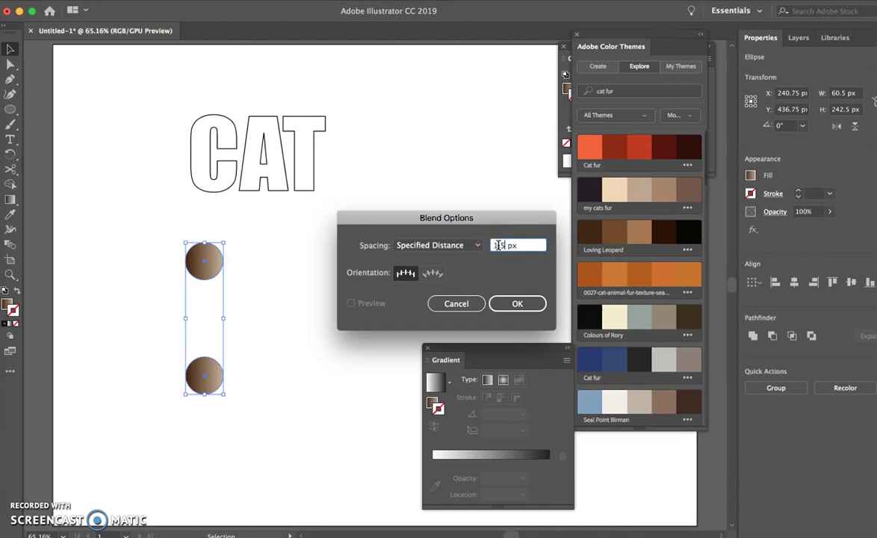
left_click(515, 304)
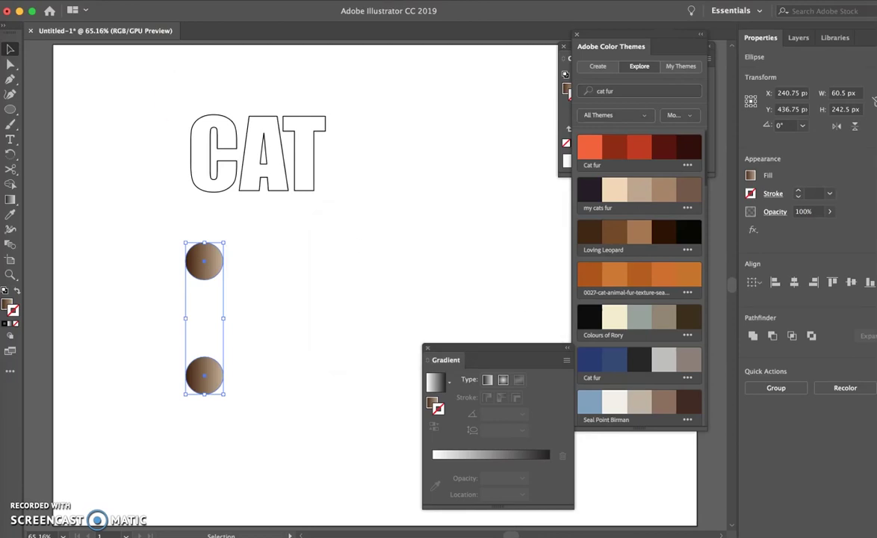
- Make a blend between the two selected gradient circles
left_click(144, 1)
mouse_move(182, 298)
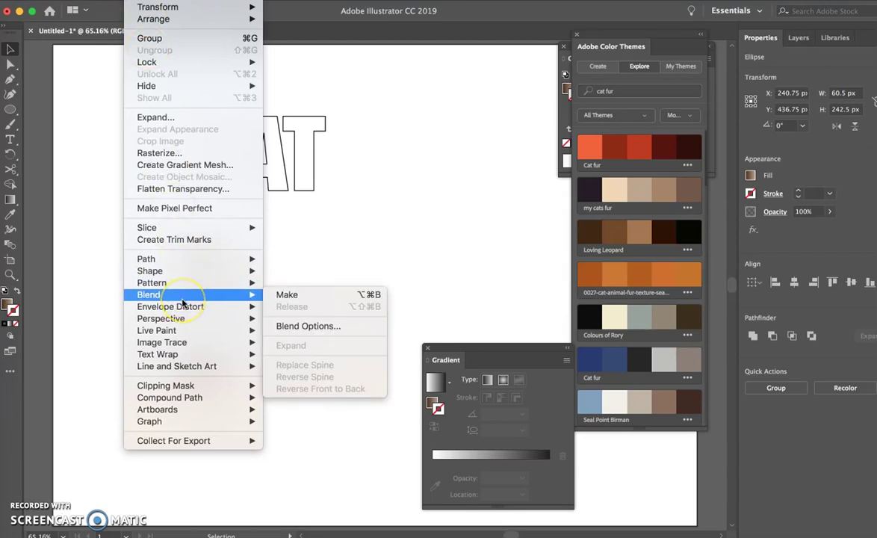
left_click(288, 294)
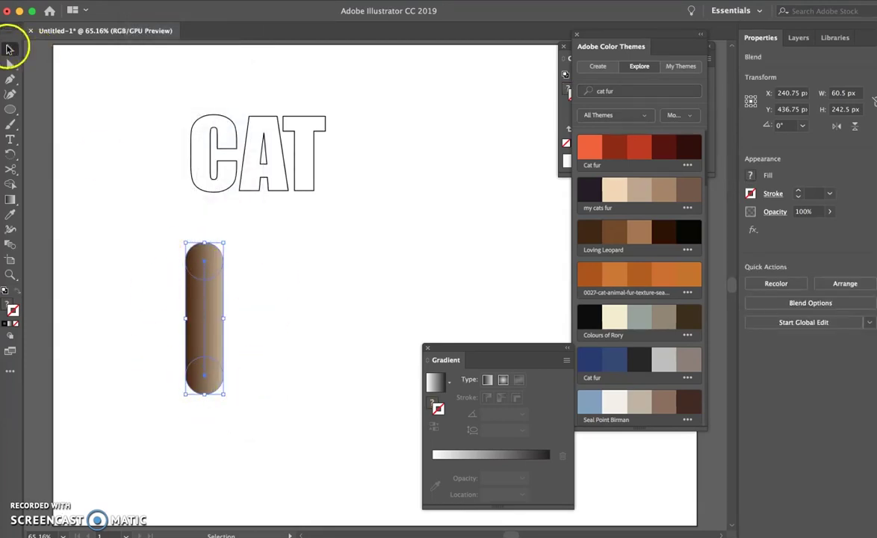
- Select the outlined letter C together with the vertical gradient blend and replace the blend's spine with the C path
left_click(215, 190)
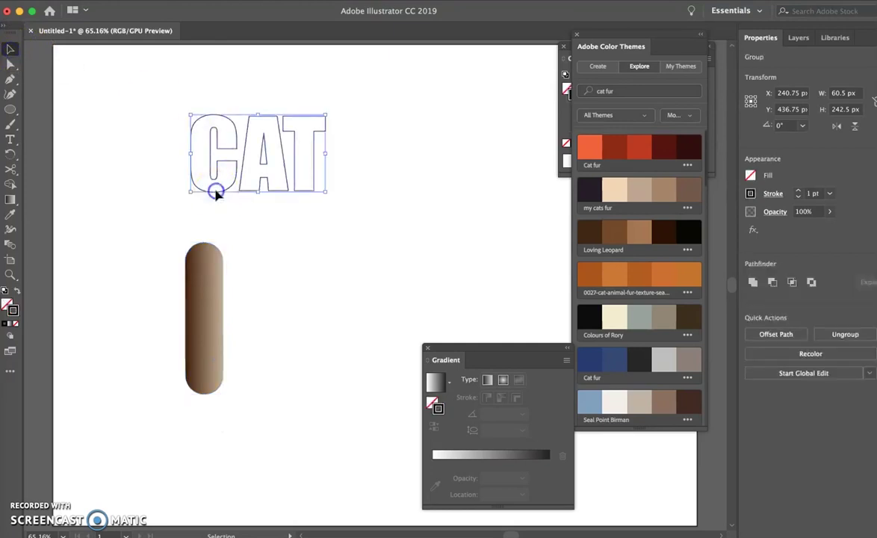
left_click(10, 64)
left_click(120, 98)
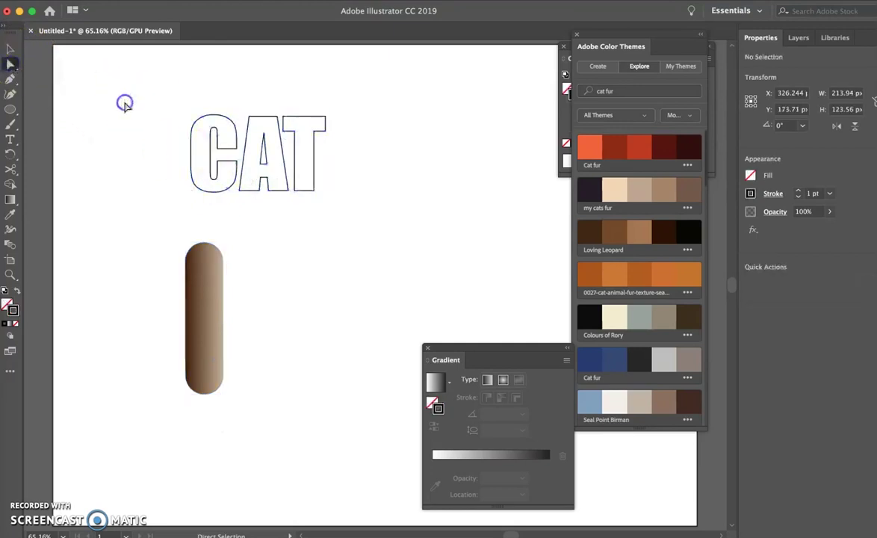
left_click(193, 164)
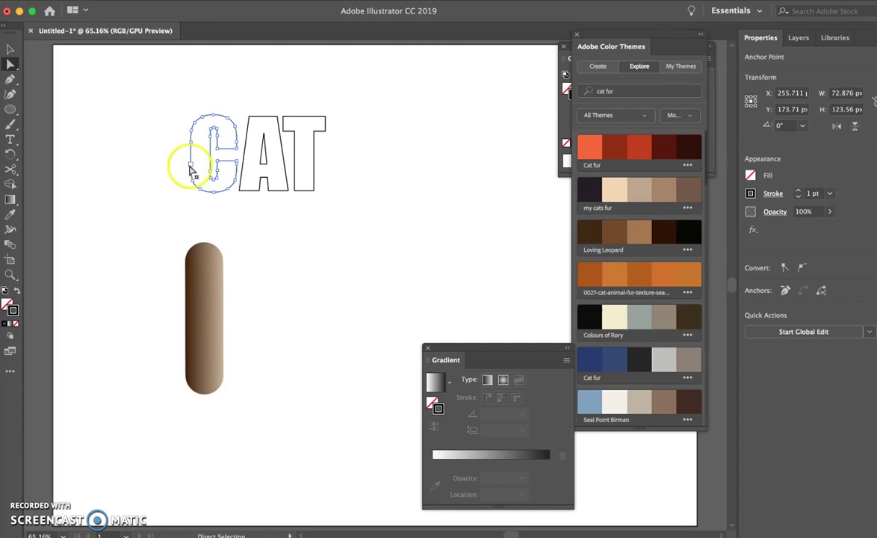
left_click(198, 303, "shift")
left_click(141, 1)
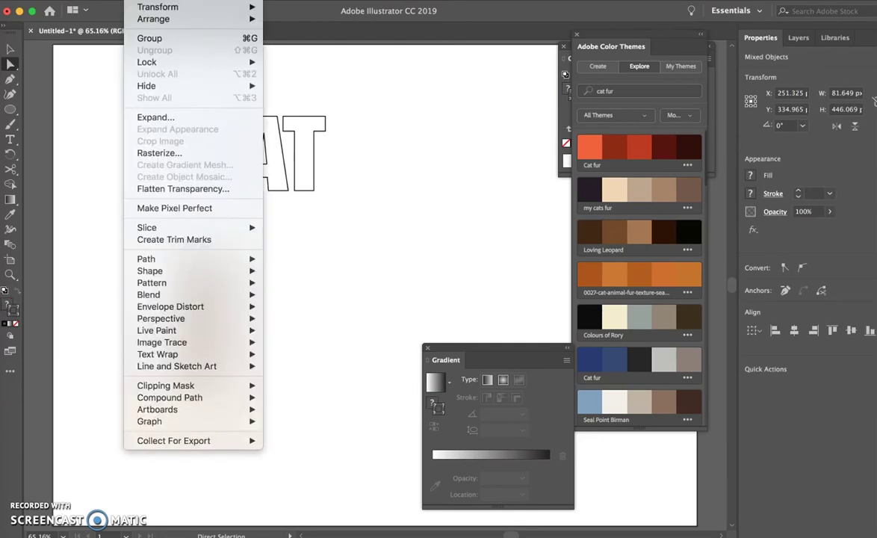
mouse_move(170, 297)
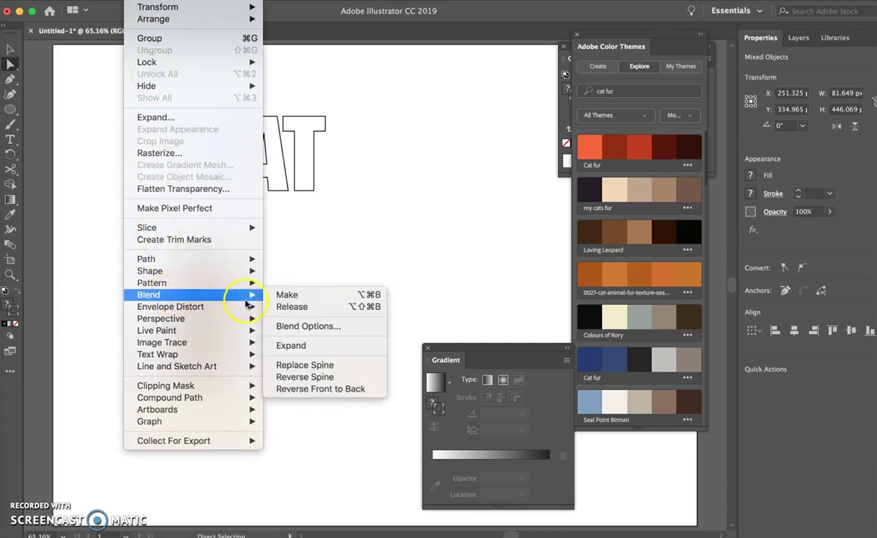
left_click(306, 367)
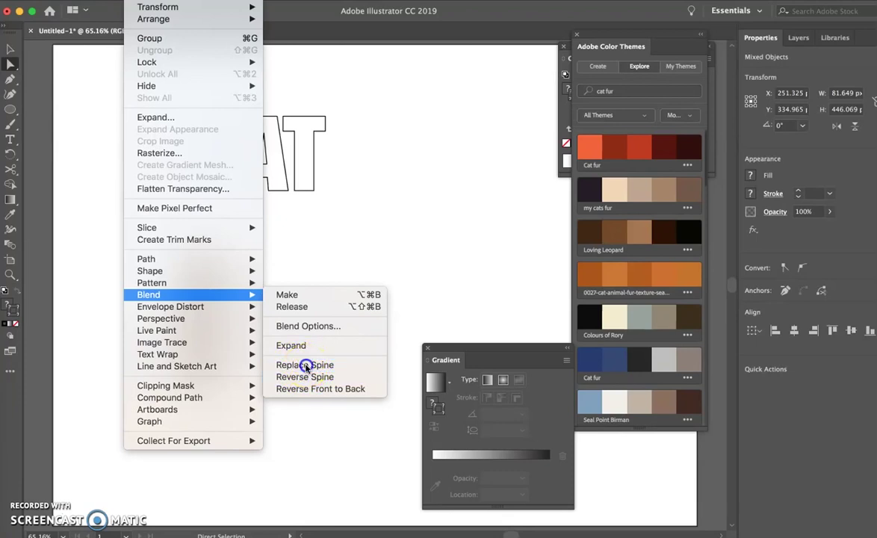
left_click(290, 353)
left_click(228, 173)
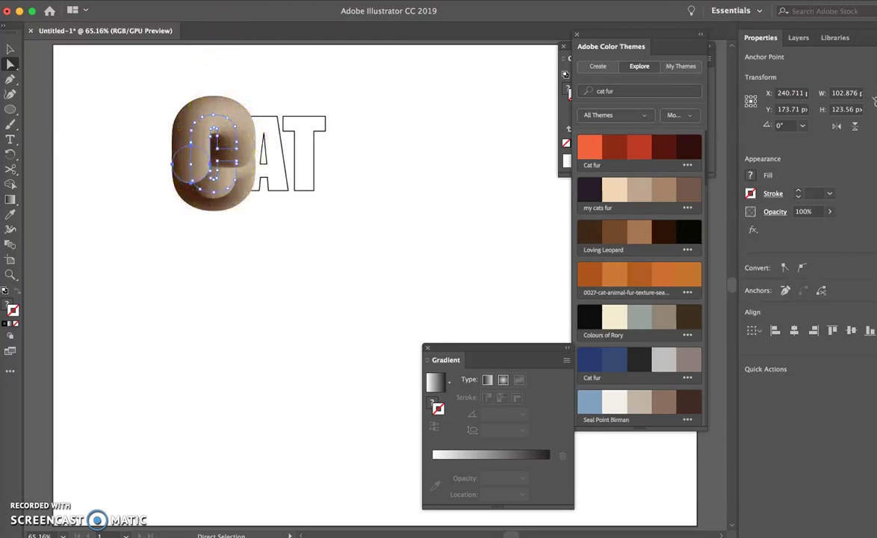
- Roughen the C blend with 32% relative size, 77/in detail and corner points, and move it down and left, clear of the AT outlines
left_click(242, 1)
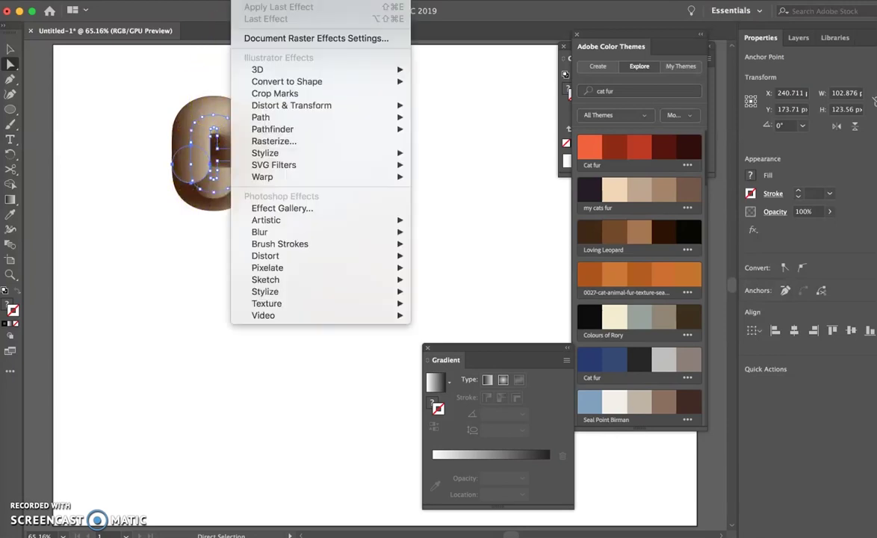
mouse_move(311, 110)
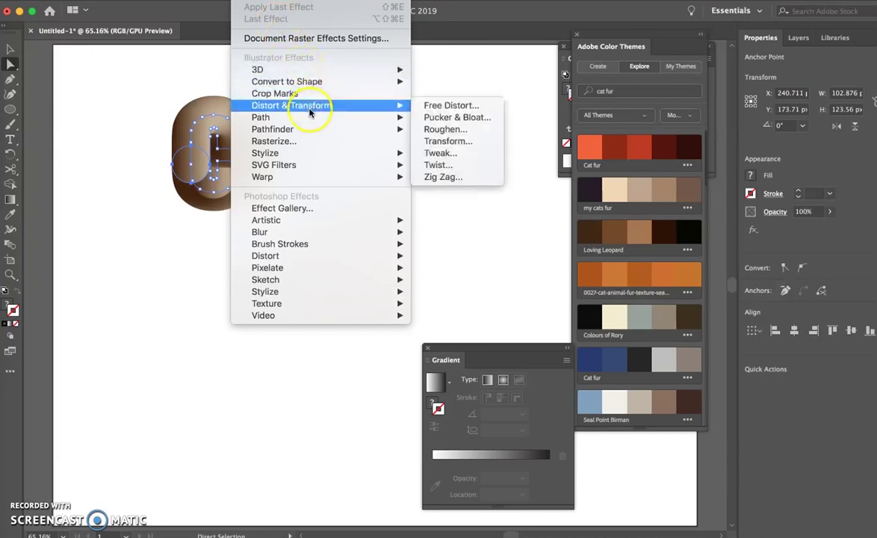
left_click(447, 130)
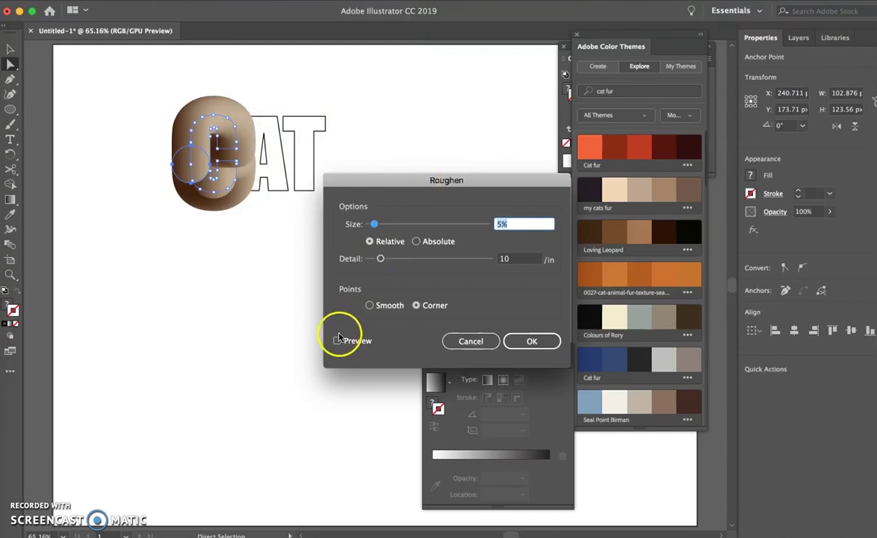
left_click(338, 342)
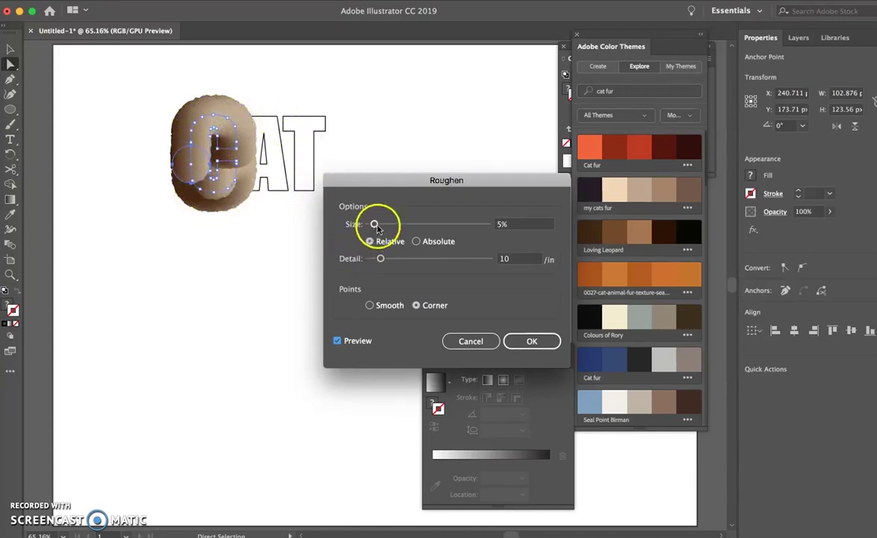
left_click_drag(374, 225, 406, 226)
left_click_drag(383, 257, 430, 261)
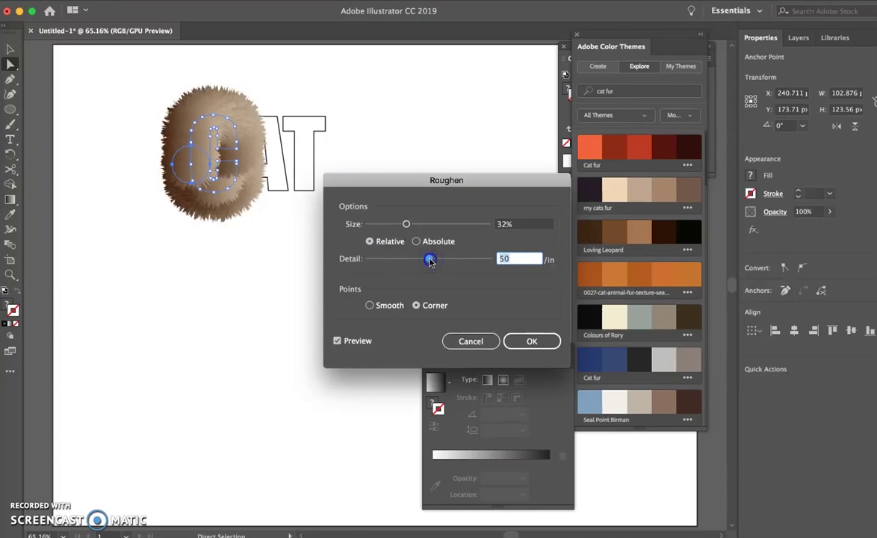
left_click_drag(432, 261, 439, 262)
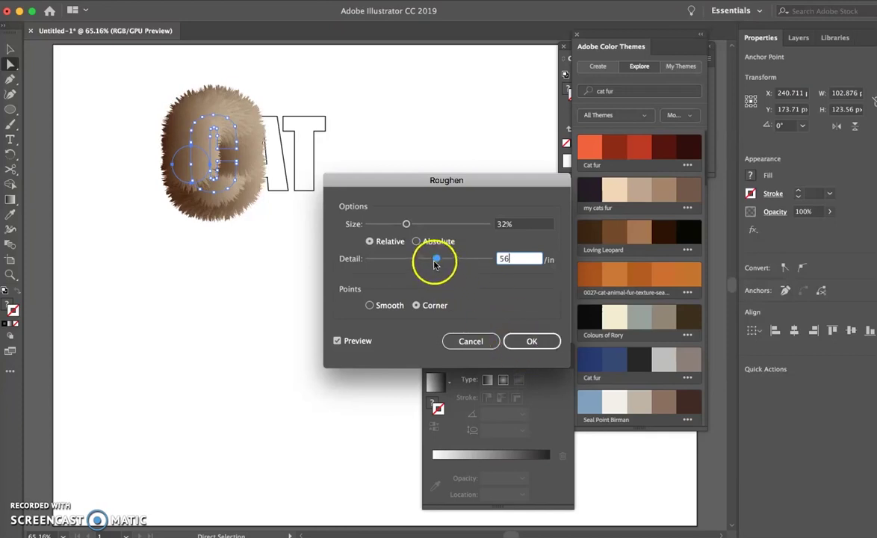
left_click_drag(433, 260, 460, 260)
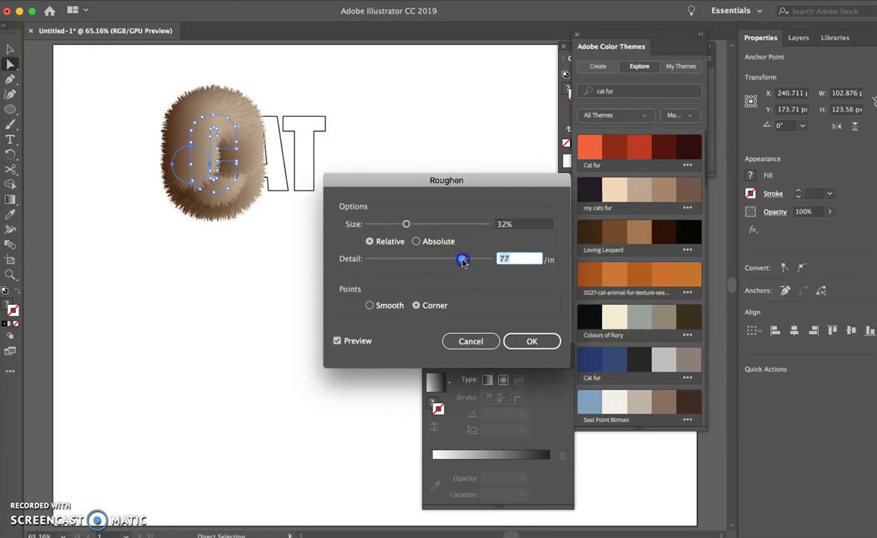
left_click(530, 341)
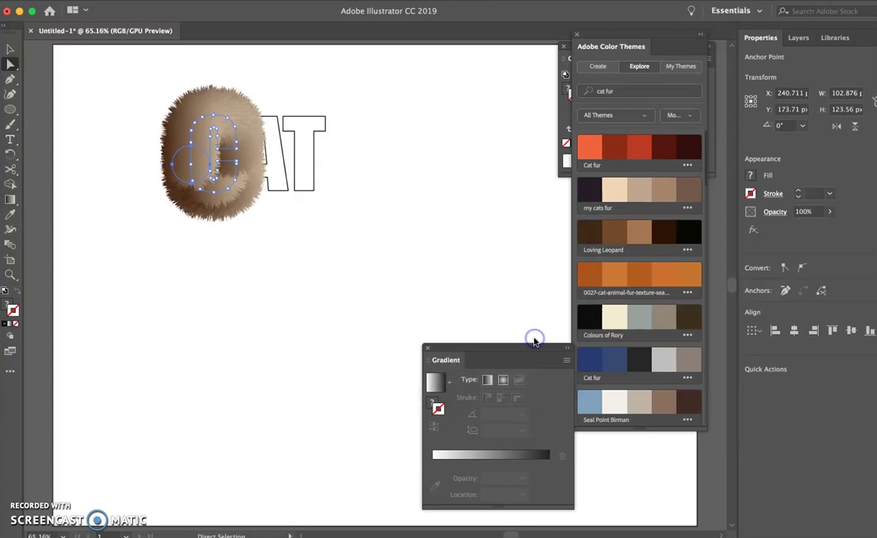
left_click(10, 49)
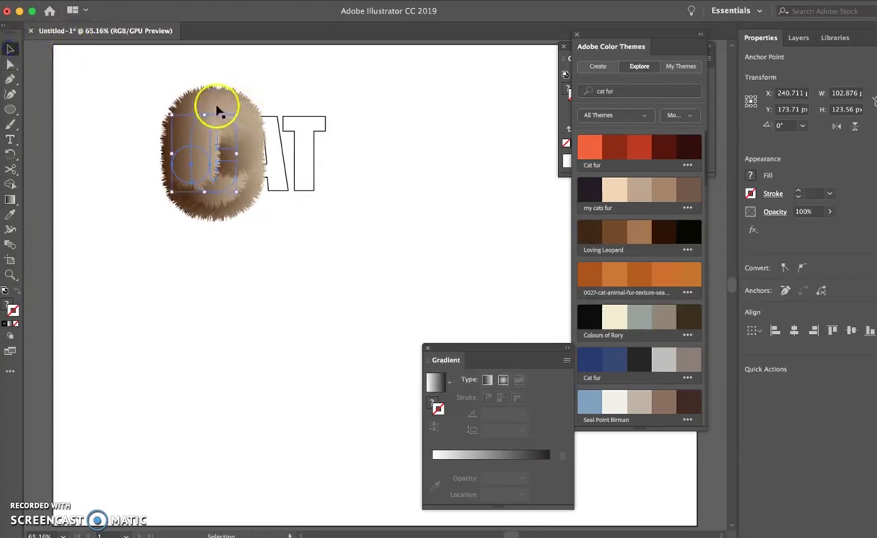
left_click_drag(218, 111, 195, 188)
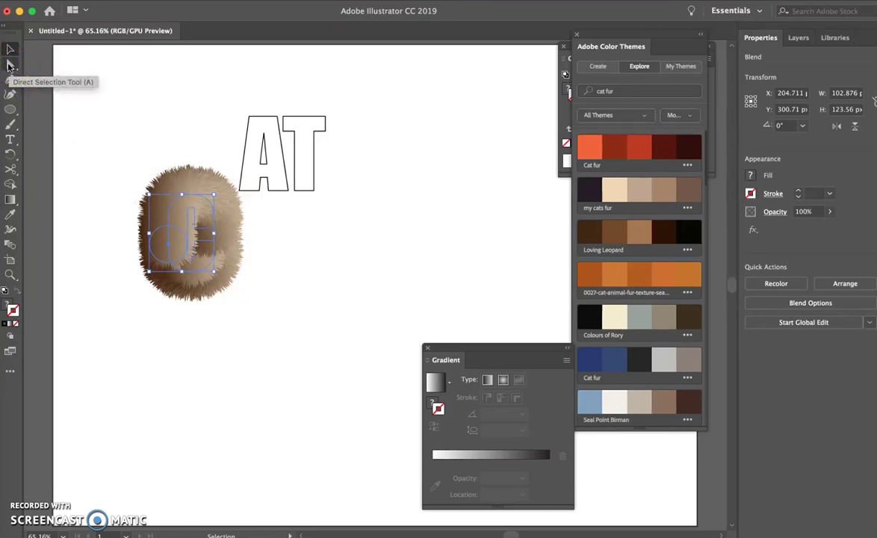
- Draw a small triangular ear path with the Pen tool in the empty area below the letter T
left_click(10, 79)
left_click_drag(321, 291, 334, 255)
left_click(356, 290)
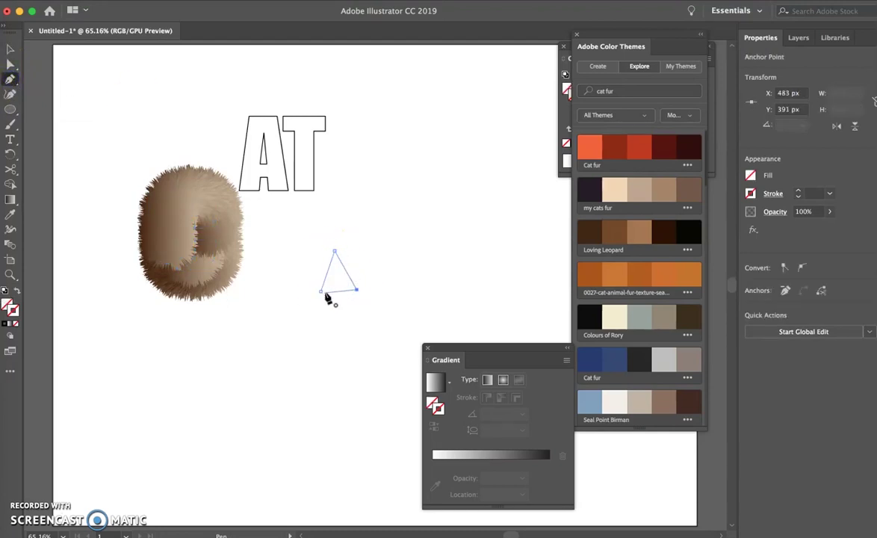
left_click(324, 293)
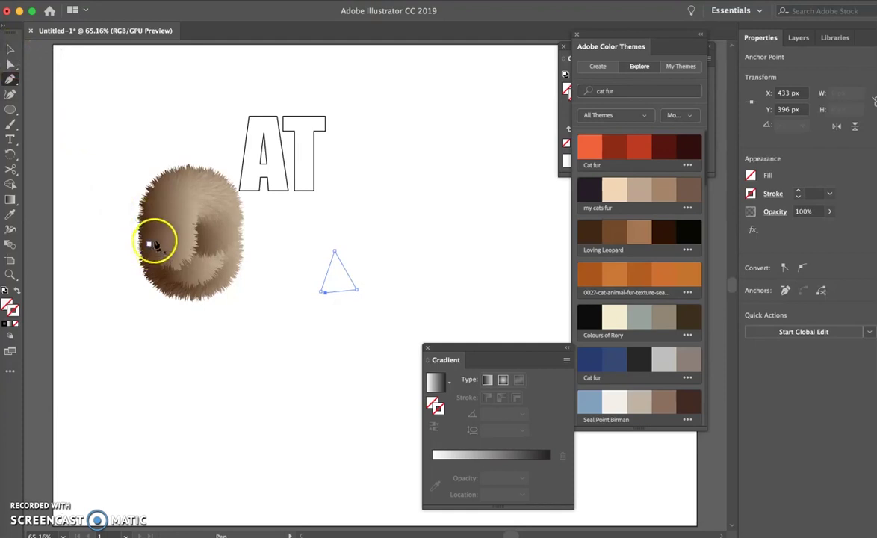
- Duplicate the furry C blend and place the copy below the original
left_click(9, 49)
left_click(177, 188)
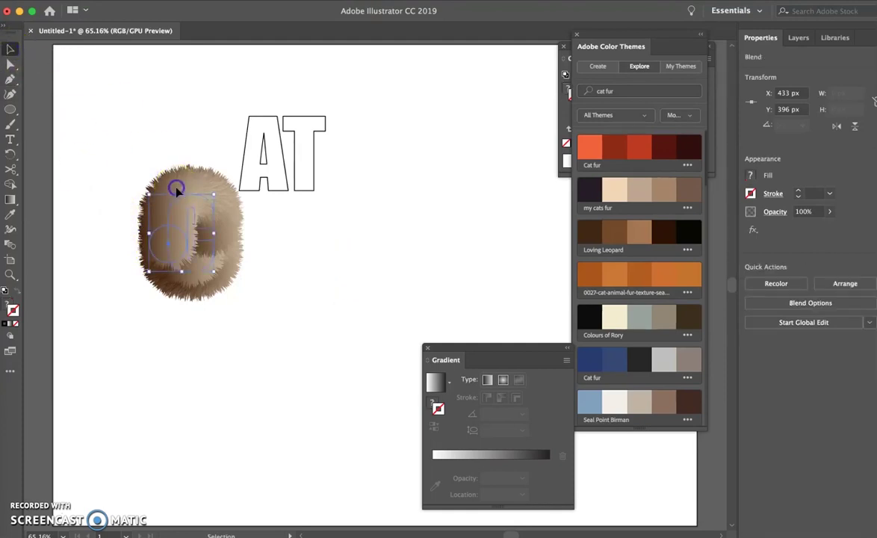
key("ctrl+c")
key("ctrl+v")
left_click_drag(363, 266, 241, 363)
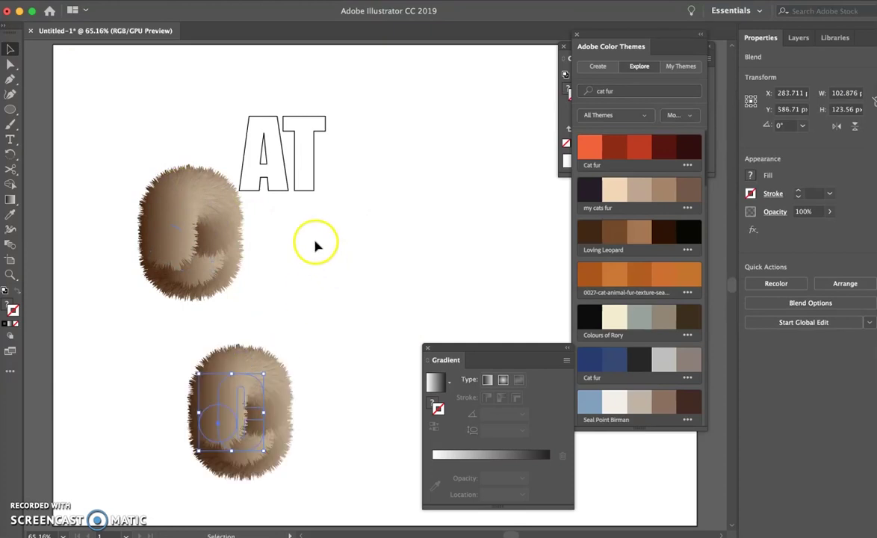
- Replace the spine of the copied fur blend with the small triangle path
left_click(336, 276, "shift")
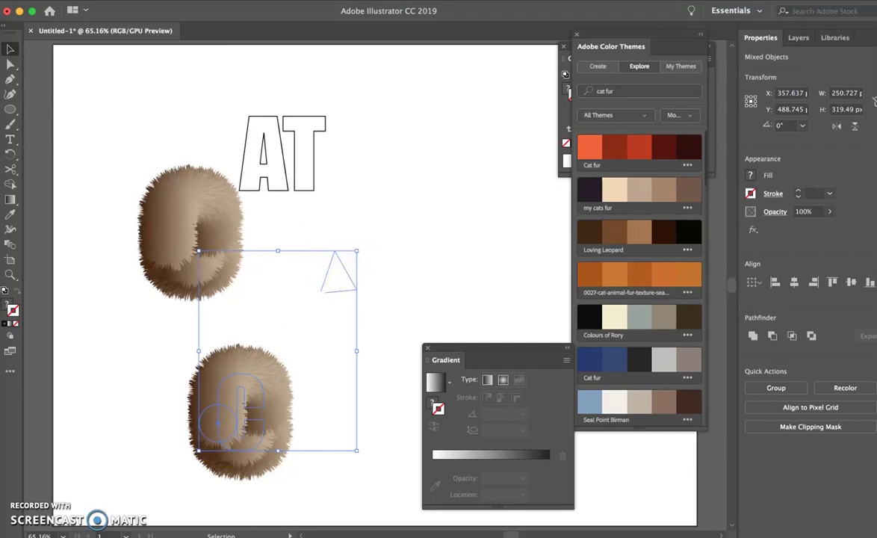
left_click(146, 0)
mouse_move(163, 294)
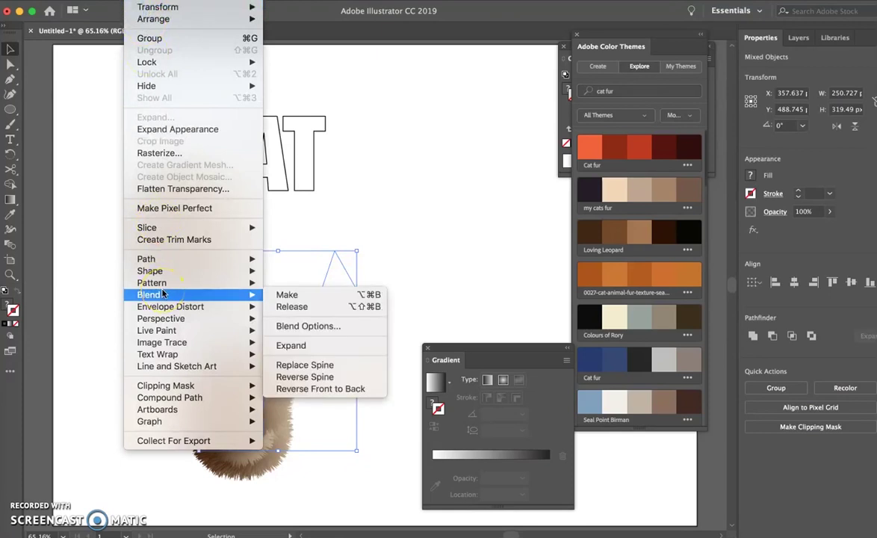
left_click(299, 366)
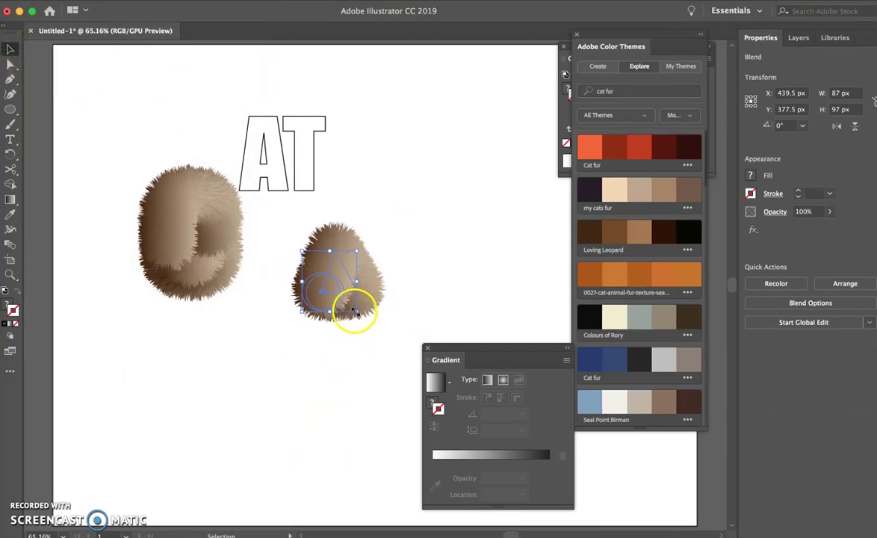
- Scale the furry triangle's path down to about 36 by 40 px, place it on the upper left of the C and rotate it about 25°
left_click_drag(355, 311, 180, 169)
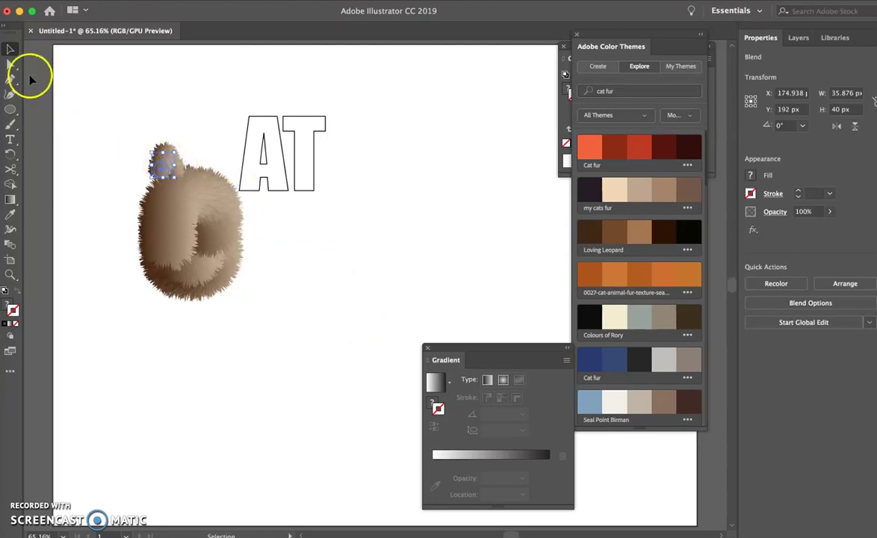
left_click(180, 172)
left_click_drag(180, 171, 178, 165)
- Duplicate the furry ear, place the copy on the upper right of the C and rotate it to tilt outward
key("super+c")
key("super+v")
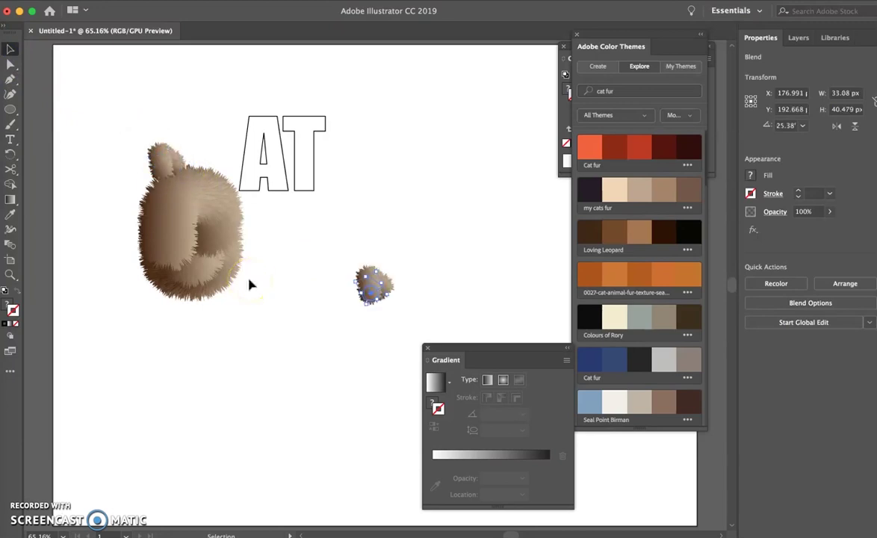
mouse_move(394, 288)
left_mouse_down()
mouse_move(379, 307)
mouse_move(222, 164)
left_mouse_up()
left_click(318, 343)
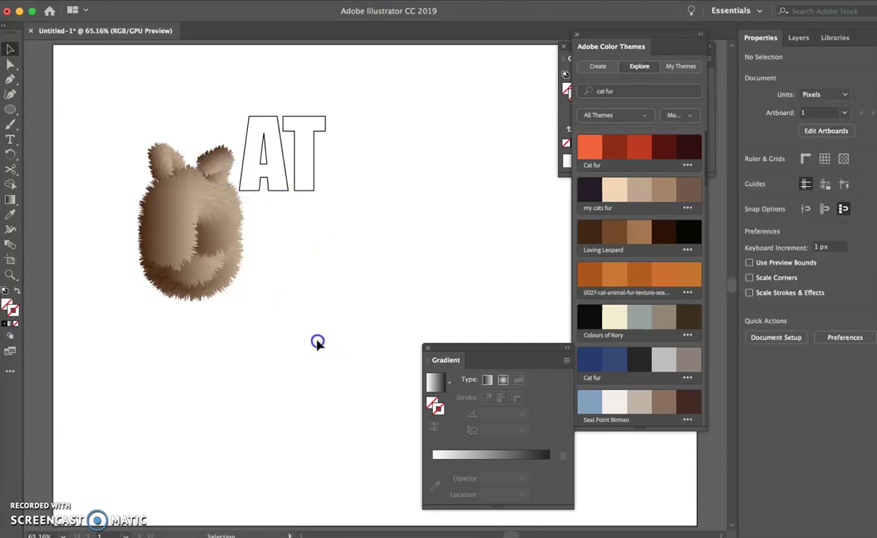
- Pull an anchor at the lower end of the C's spine out to about X 324 px, Y 303 px to form a tail
left_click(214, 275)
left_click(20, 66)
left_click(222, 277)
left_click(173, 200)
left_click(213, 218)
left_click_drag(213, 218, 214, 267)
left_click(213, 262)
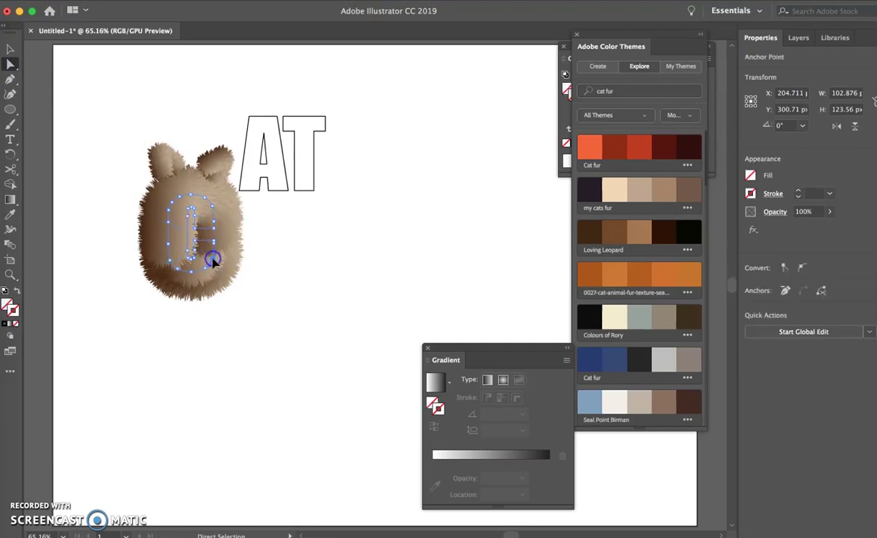
left_click_drag(231, 263, 256, 235)
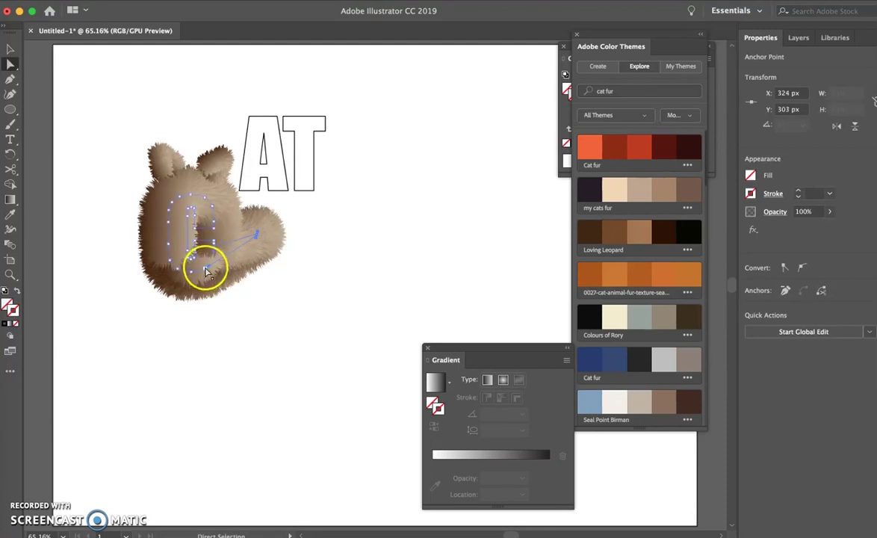
- Adjust the inner and lower anchor points of the C's spine and round its inner corners to reshape the fur around the opening
mouse_move(207, 271)
left_mouse_down()
mouse_move(202, 235)
mouse_move(189, 253)
mouse_move(196, 216)
mouse_move(206, 228)
mouse_move(201, 270)
left_mouse_up()
left_click(194, 228)
left_click(187, 217)
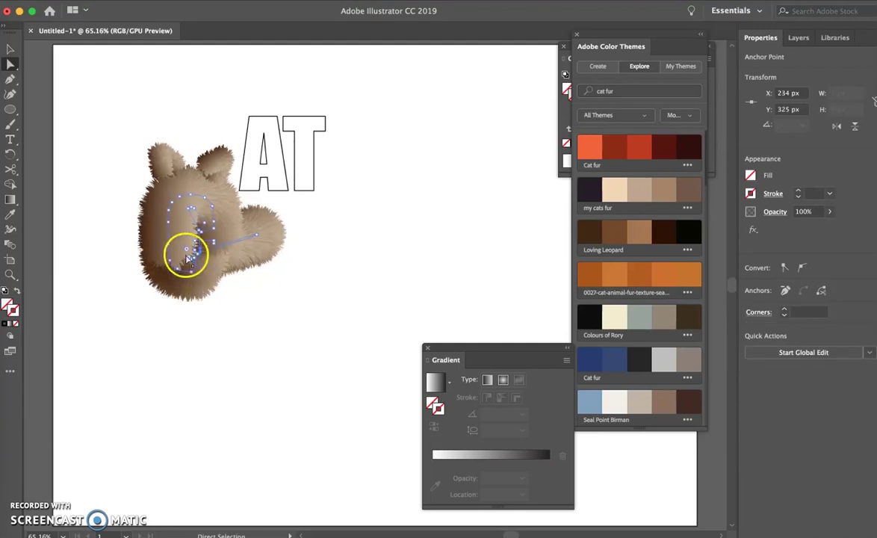
left_click(196, 256)
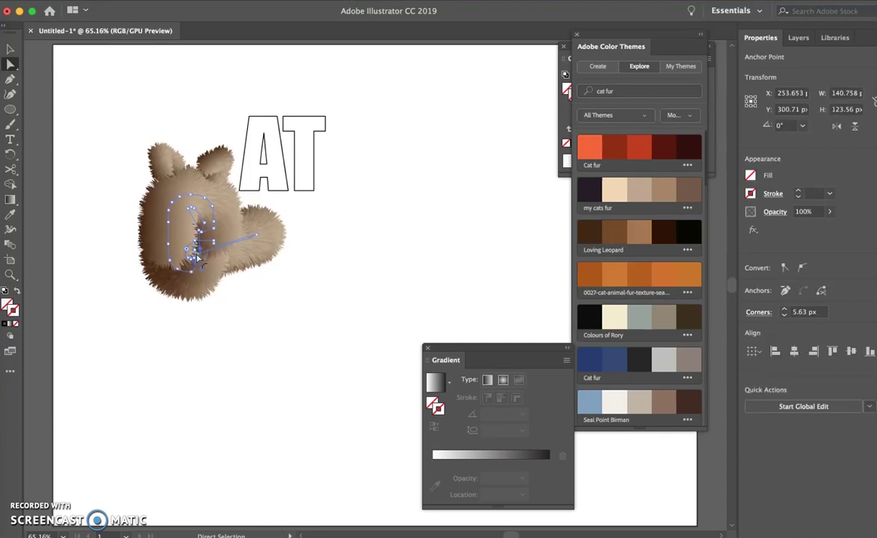
mouse_move(196, 215)
left_mouse_down()
mouse_move(190, 210)
mouse_move(196, 221)
left_mouse_up()
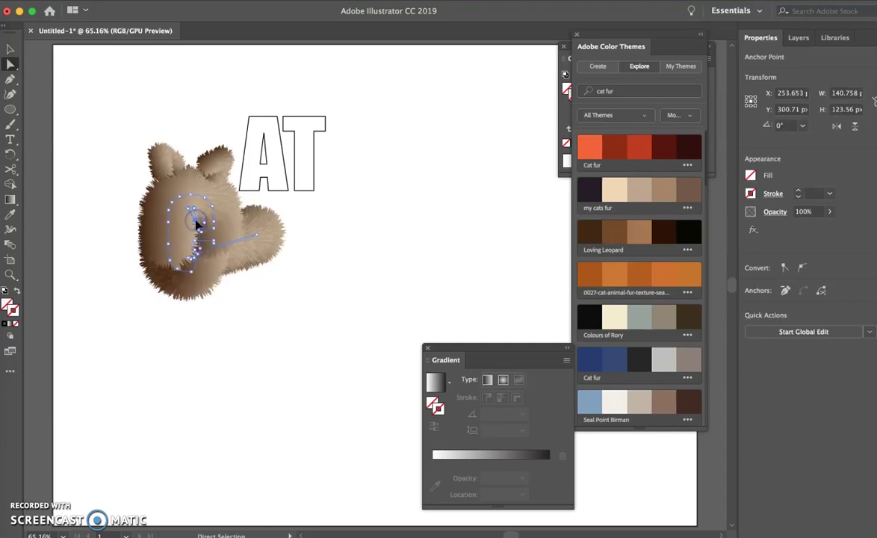
- Pull the tail-end anchor of the C's spine back in to about X 273 px, Y 301 px
left_click(84, 160)
left_click(258, 232)
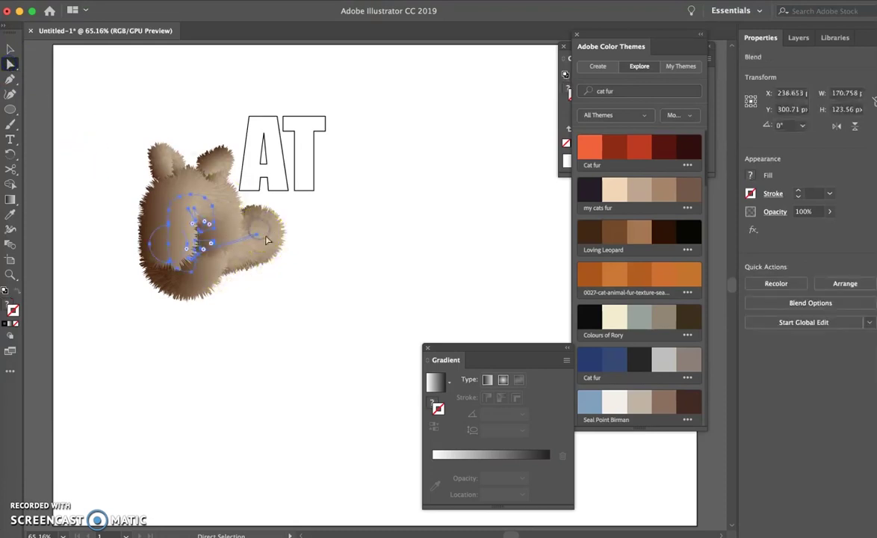
mouse_move(258, 235)
left_mouse_down()
mouse_move(221, 236)
mouse_move(261, 239)
left_mouse_up()
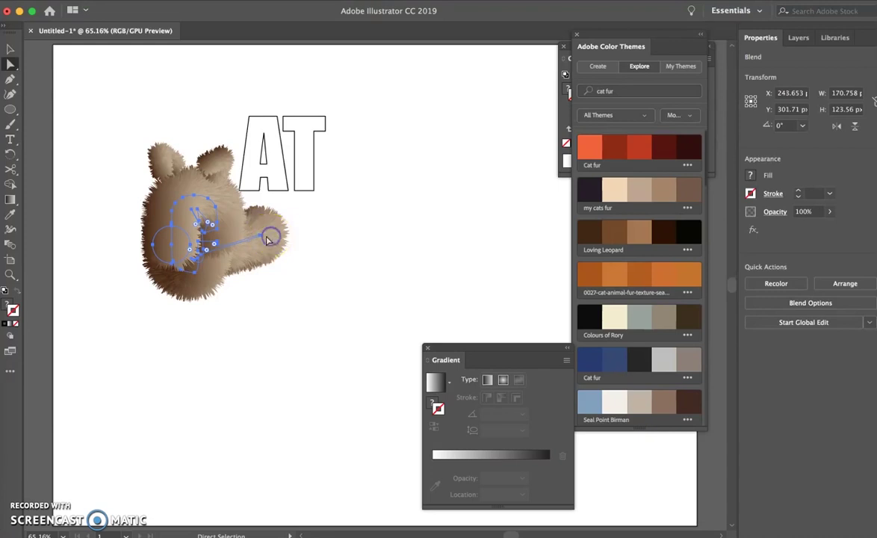
left_click(261, 238)
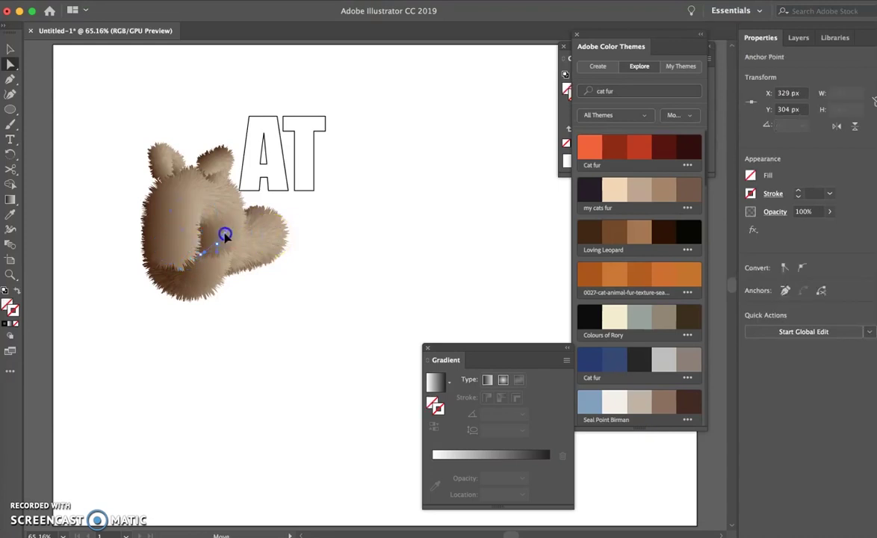
left_click_drag(226, 236, 227, 238)
- Draw an open S-shaped curve about 155 by 49 px with the Pen tool, below and right of the furry C
left_click(11, 79)
left_click(301, 311)
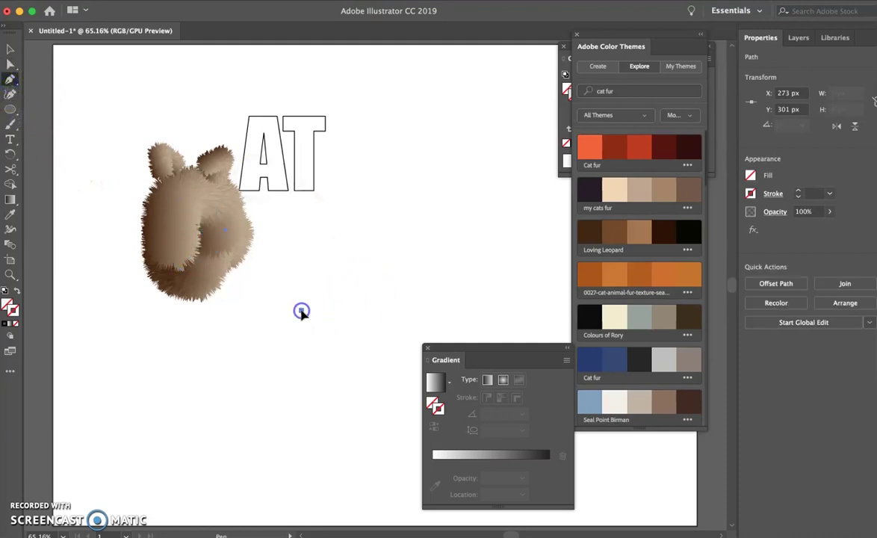
left_click_drag(350, 296, 396, 320)
left_click_drag(399, 280, 378, 279)
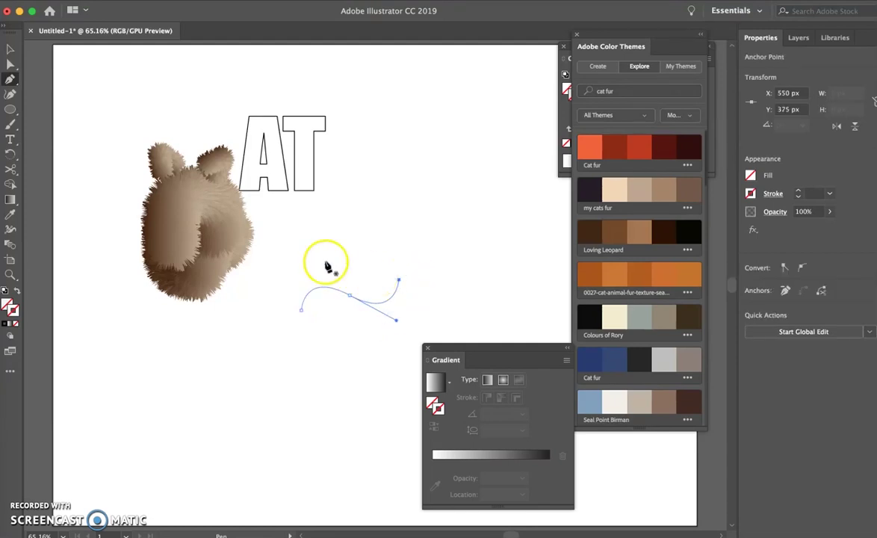
left_click(10, 109)
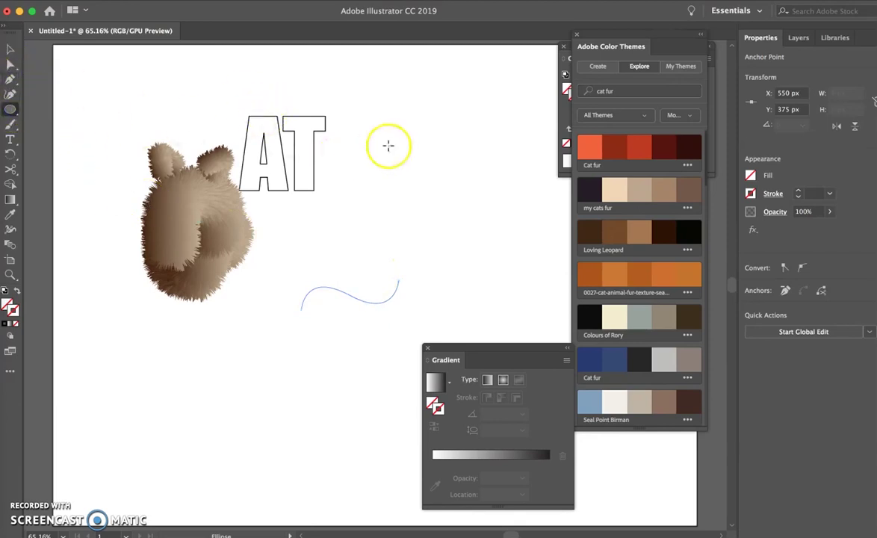
left_click(423, 182)
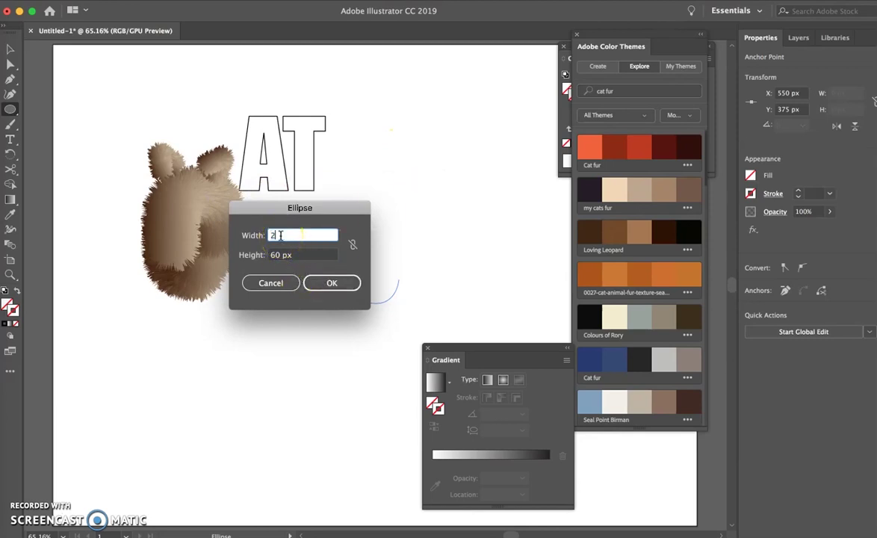
left_click(332, 283)
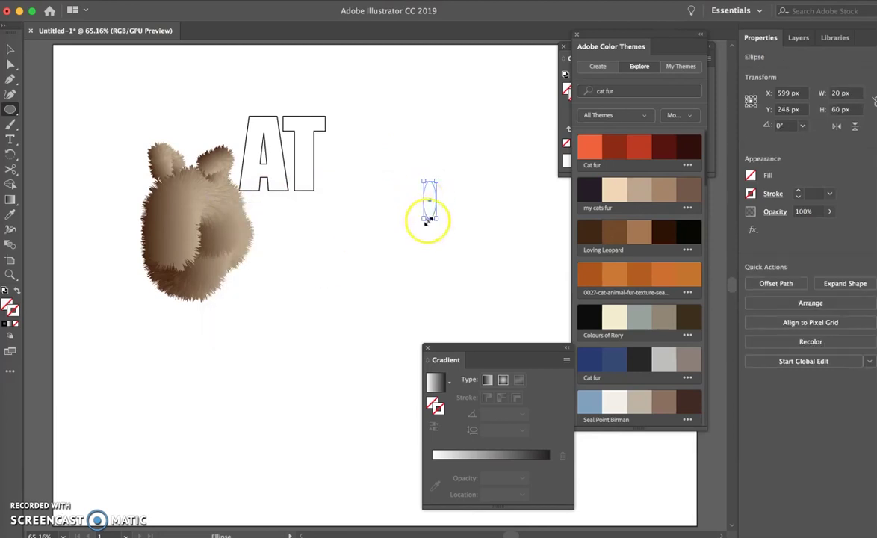
key("super+z")
- Deselect the curve and create a 20 by 20 px circle in the empty area right of the AT letters
left_click(11, 50)
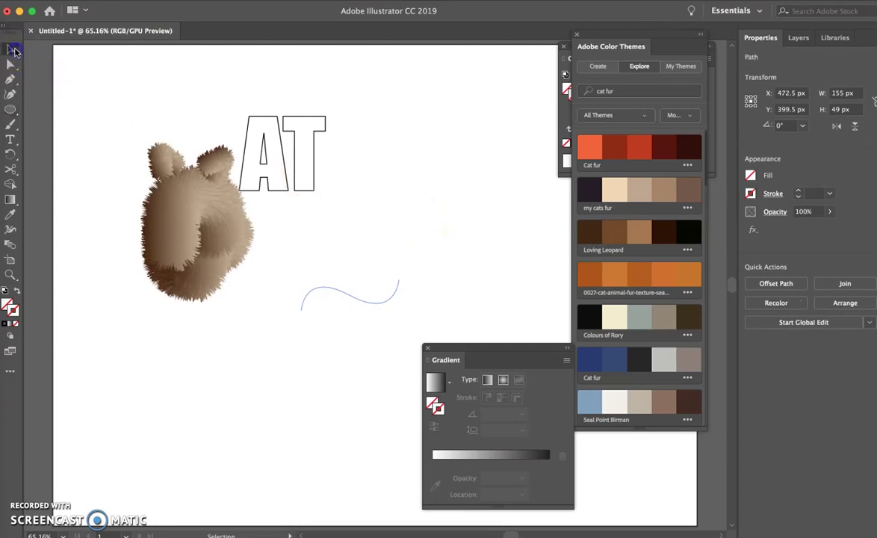
left_click(352, 119)
left_click(10, 109)
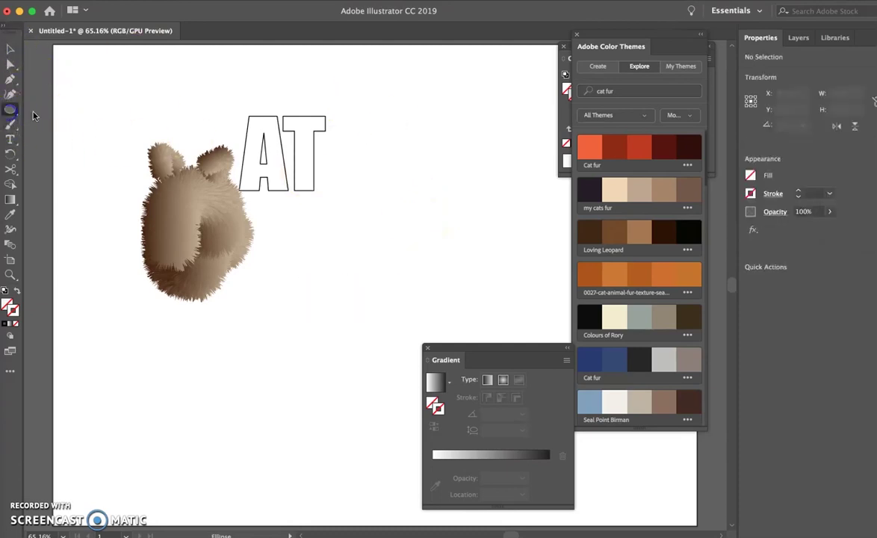
left_click(393, 127)
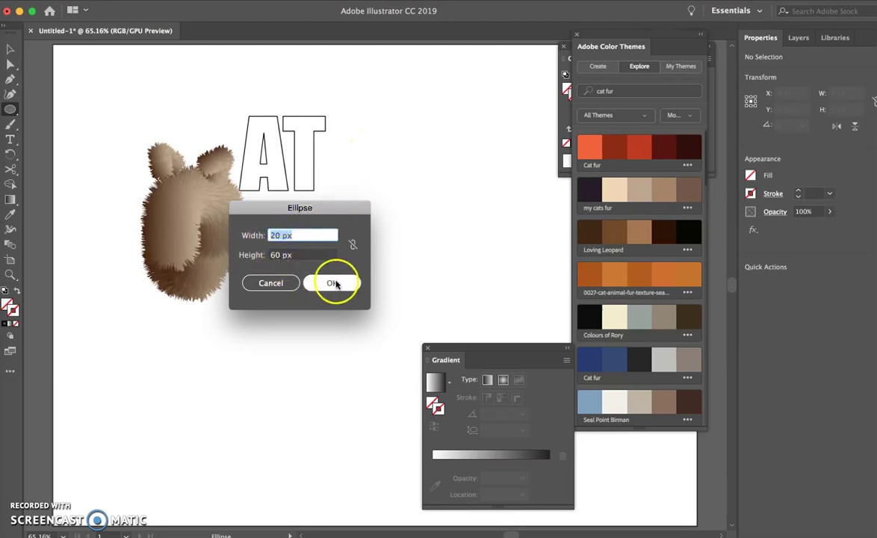
left_click(281, 256)
type("20")
left_click(328, 281)
- Give the circle a gradient fill without a stroke, using the brown fur gradient sampled from the C
left_click(13, 313)
left_click(12, 325)
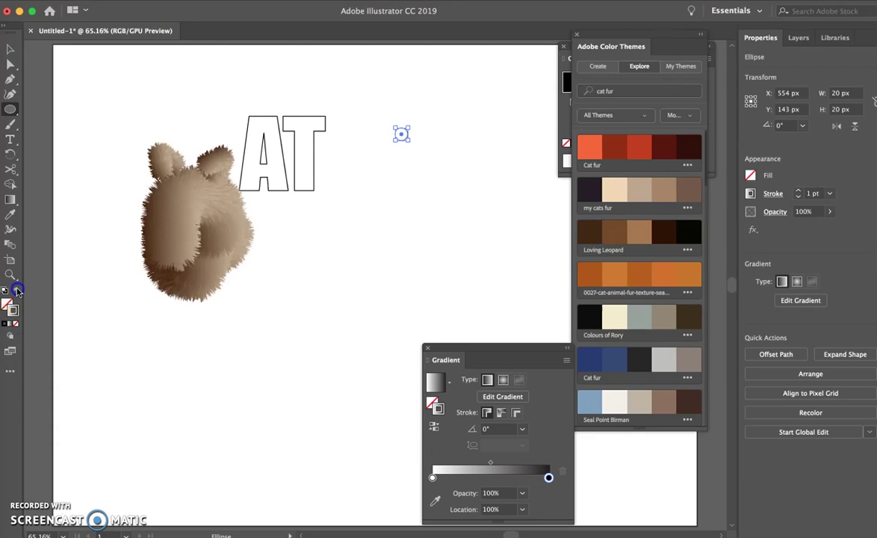
left_click(17, 291)
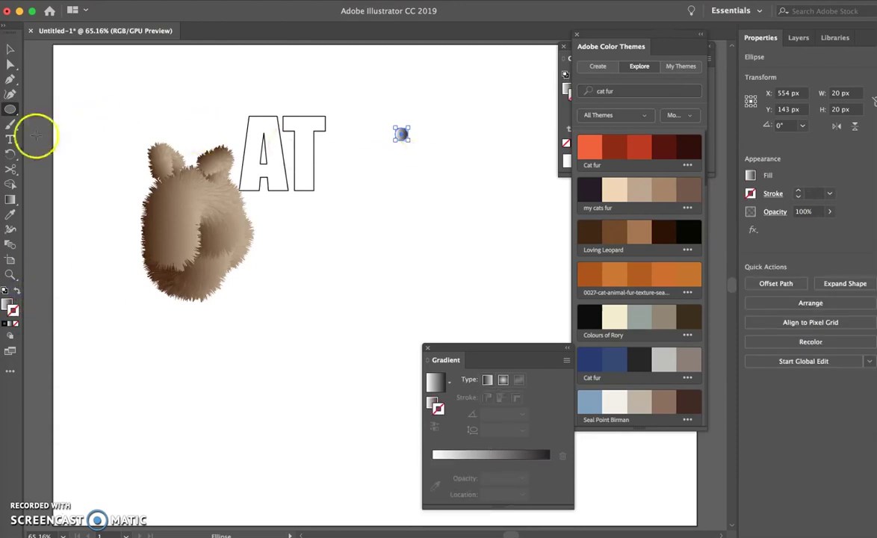
left_click(10, 214)
left_click(169, 210)
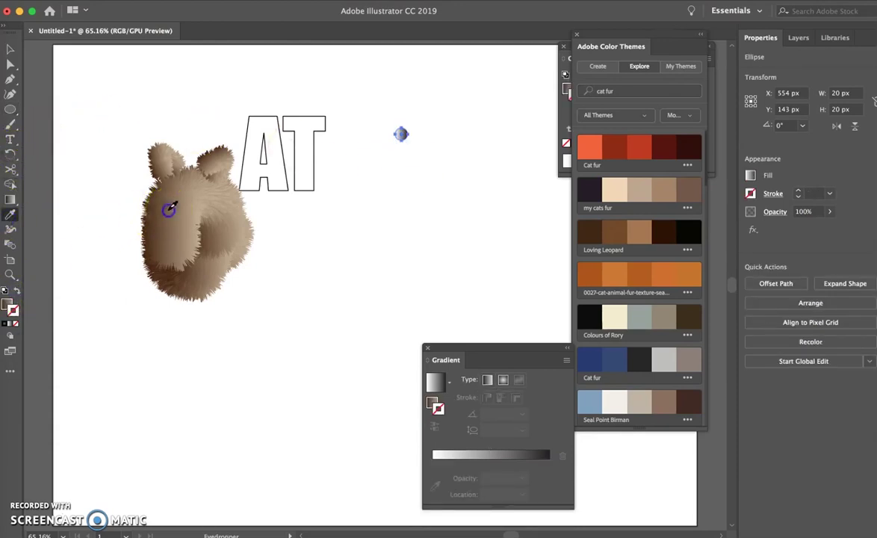
- Place a copy of the circle enlarged to 32 by 32 px below the original and blend the two circles
left_click(9, 51)
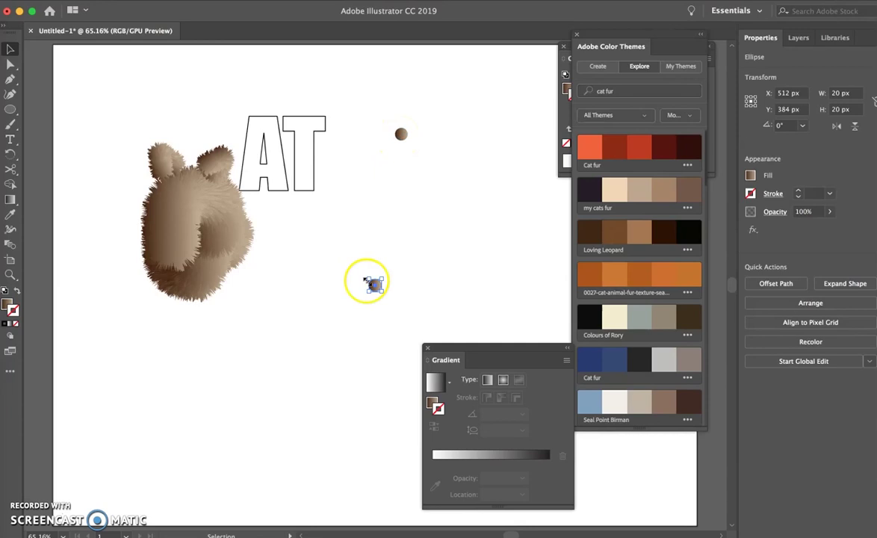
left_click_drag(376, 283, 421, 216)
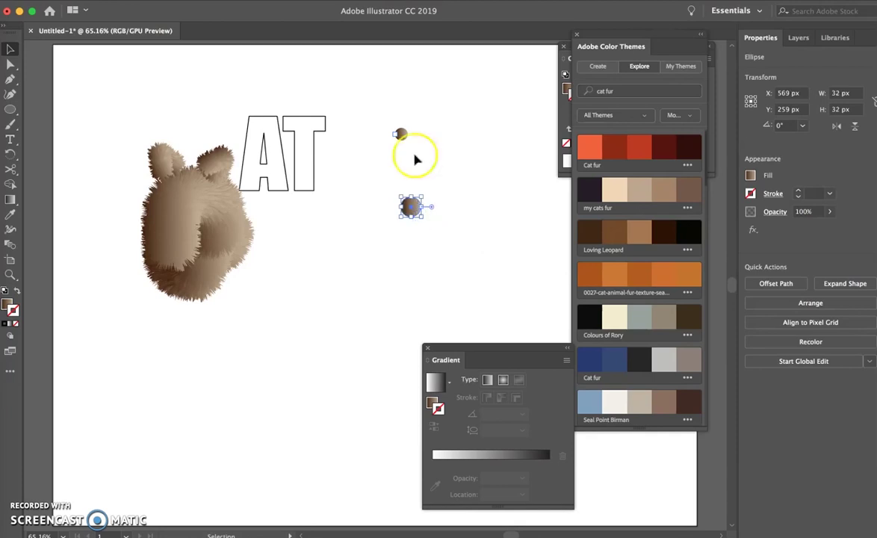
left_click_drag(387, 117, 422, 151)
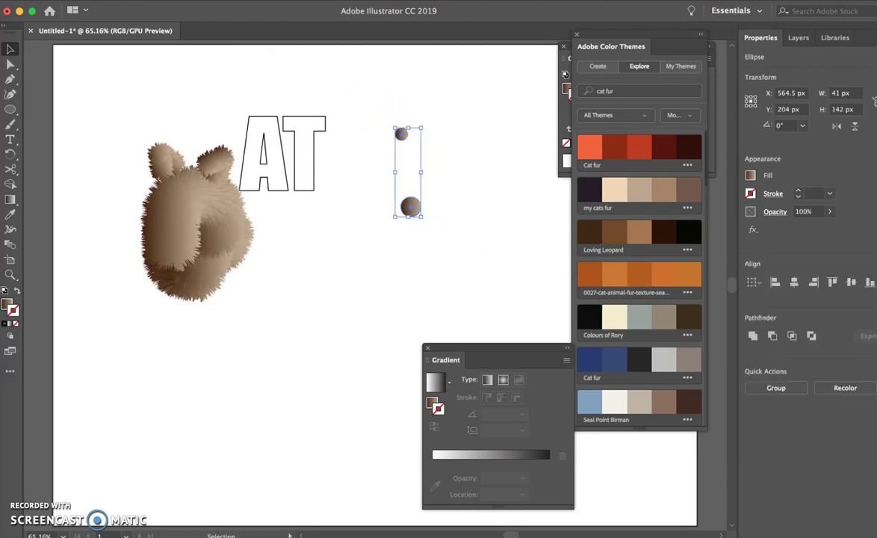
left_click(141, 0)
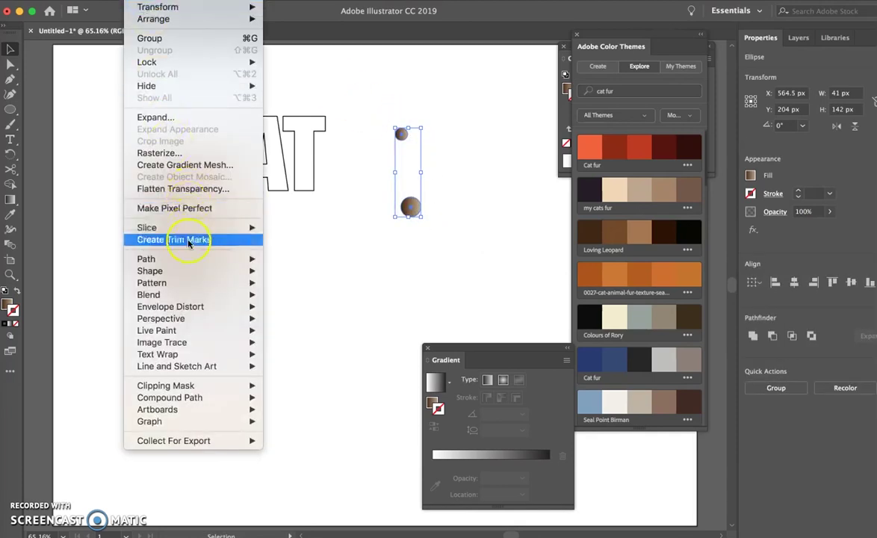
mouse_move(185, 296)
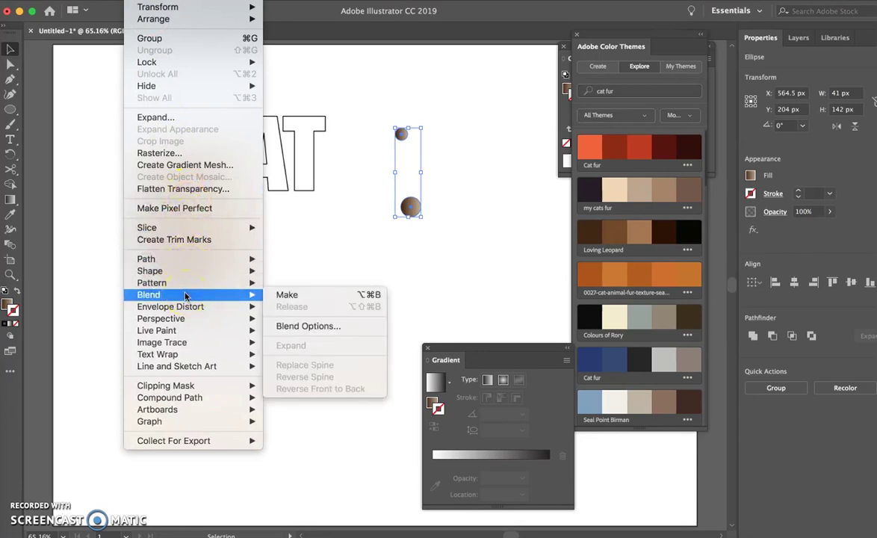
left_click(296, 294)
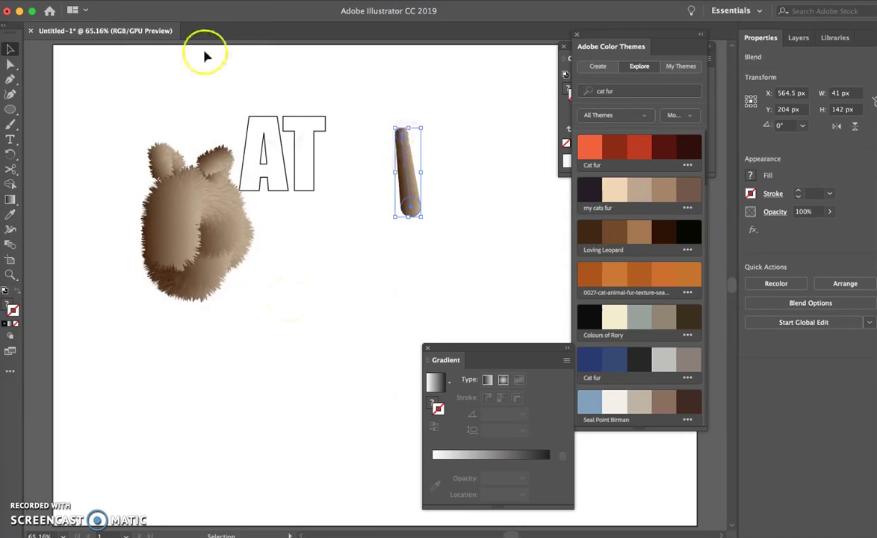
- Apply a Roughen effect to the new blend with relative size 53%, detail 69/in and corner points
left_click(246, 1)
mouse_move(300, 109)
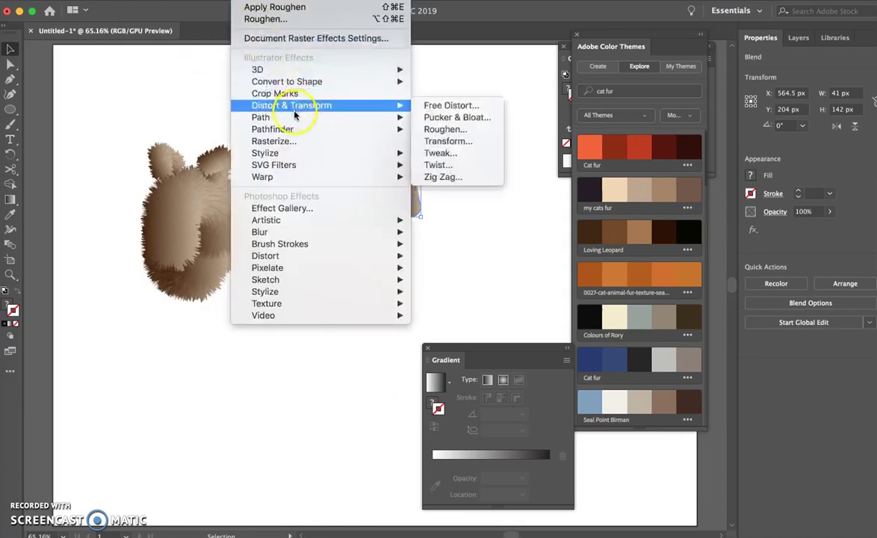
left_click(445, 130)
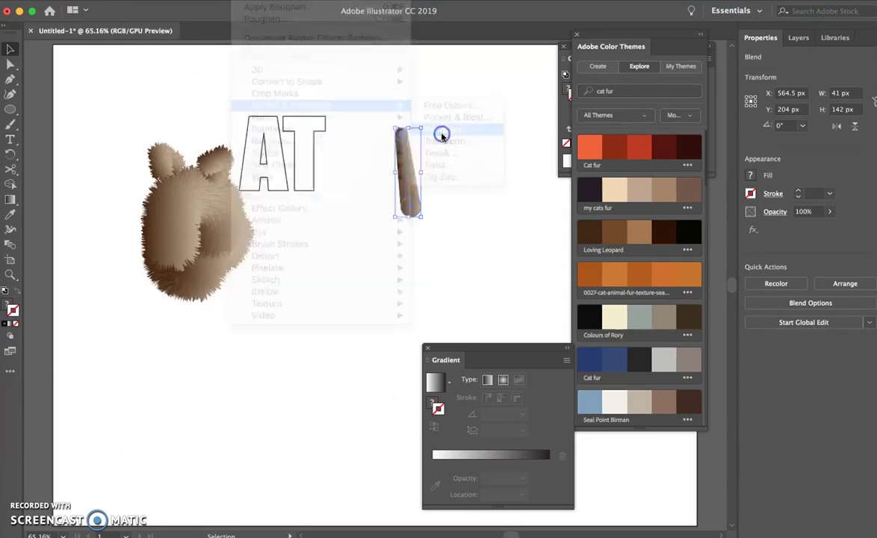
left_click(337, 341)
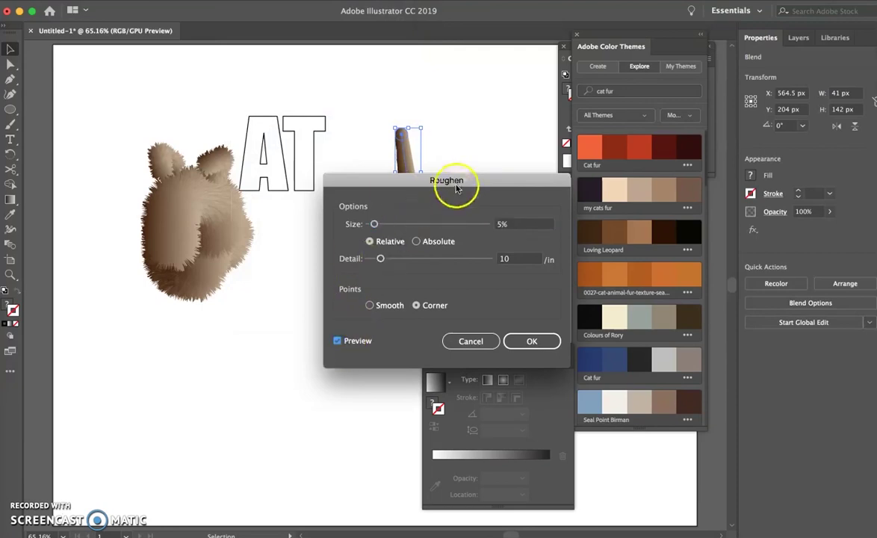
left_click_drag(446, 182, 301, 228)
left_click_drag(228, 270, 285, 270)
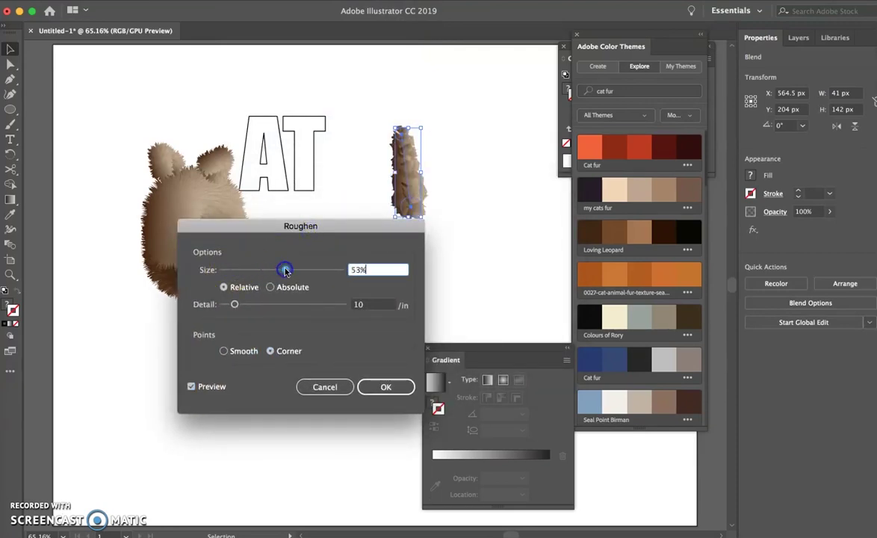
left_click_drag(234, 305, 305, 306)
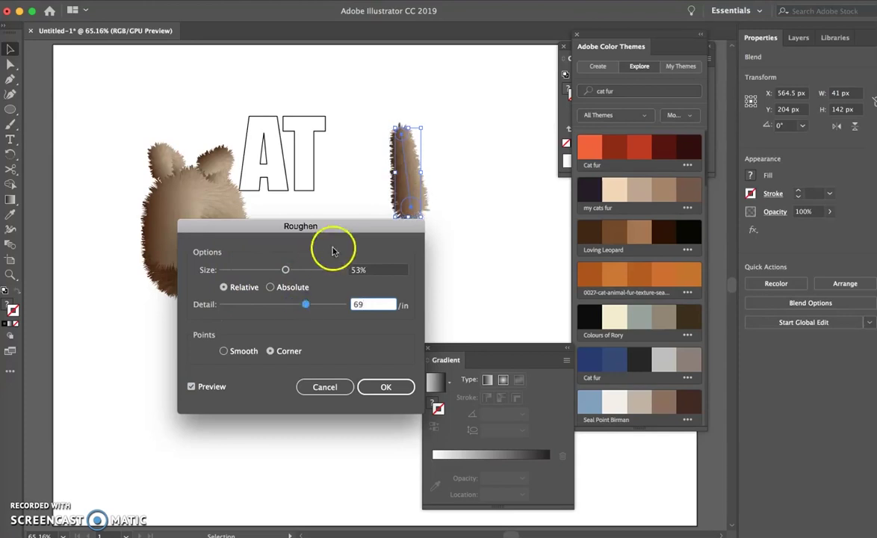
left_click_drag(349, 226, 197, 350)
left_click(212, 510)
- Replace the roughened blend's spine with the S-shaped curve to form a furry tail
left_click_drag(299, 264, 409, 374)
left_click(410, 172, "shift")
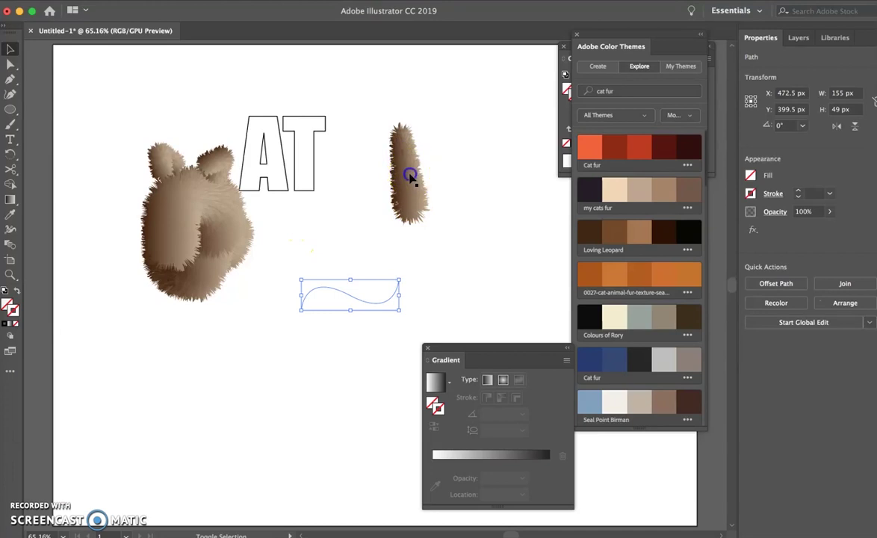
left_click(141, 1)
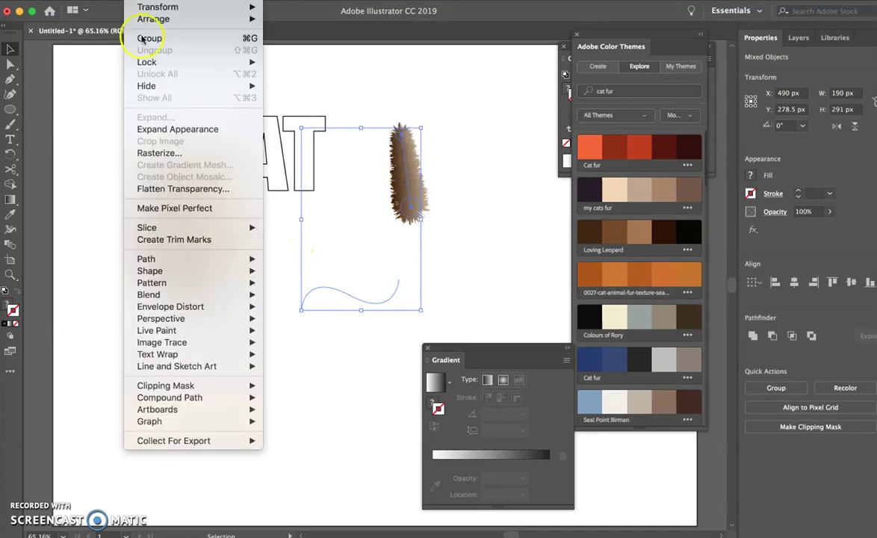
mouse_move(169, 299)
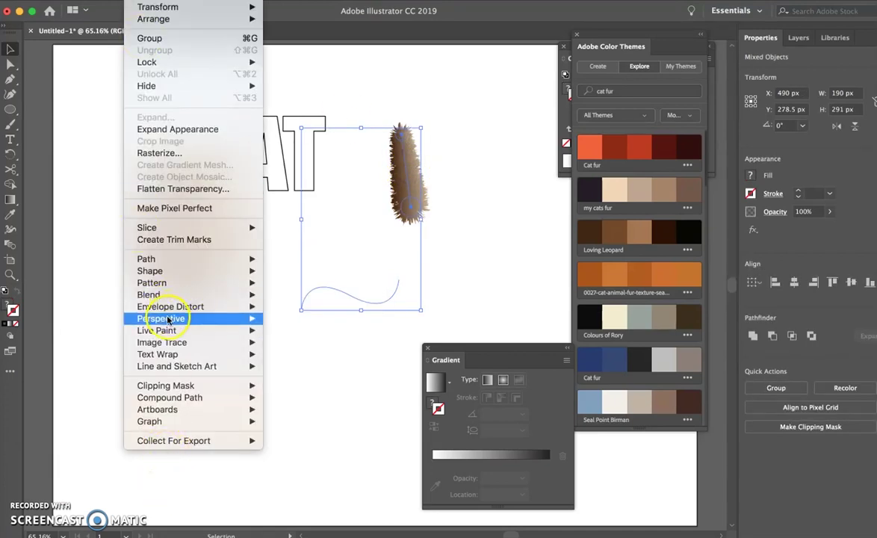
mouse_move(212, 294)
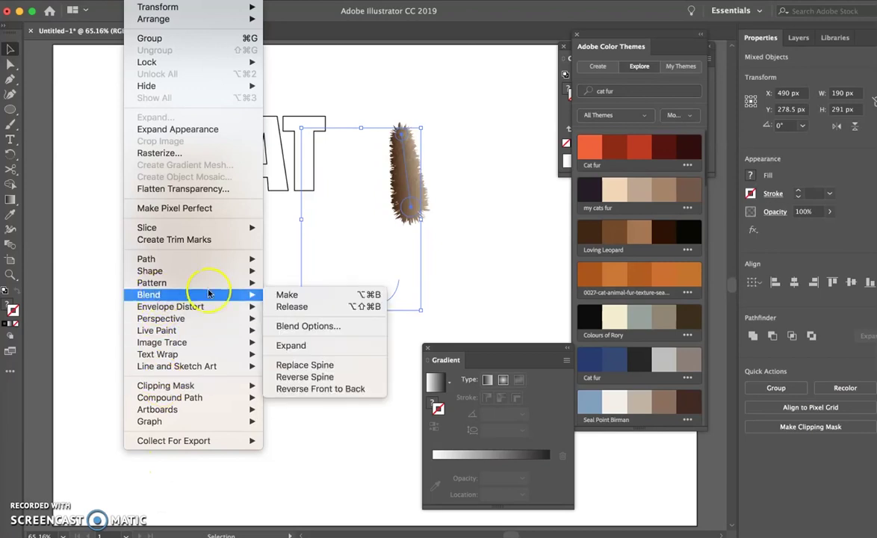
left_click(301, 365)
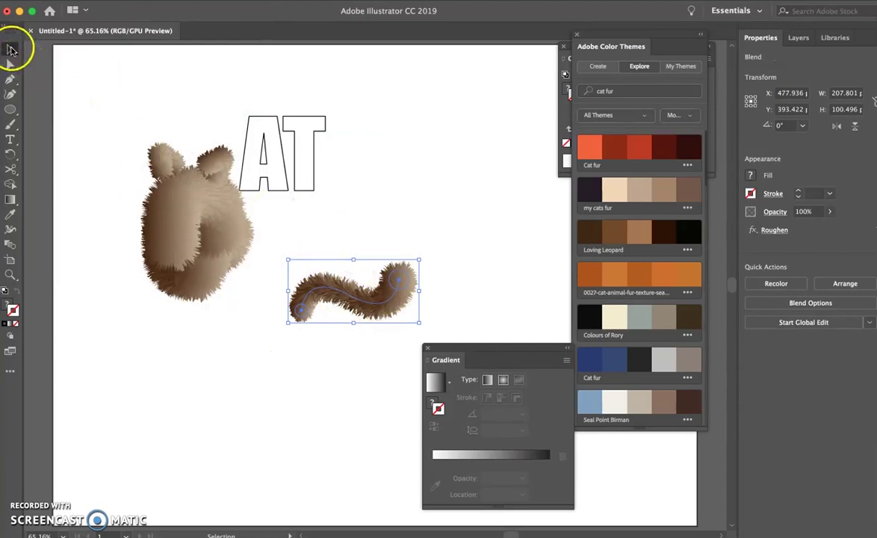
- Move the furry tail to the right side of the C and place it at the bottom of Layer 1's stacking order
left_click_drag(381, 304, 297, 232)
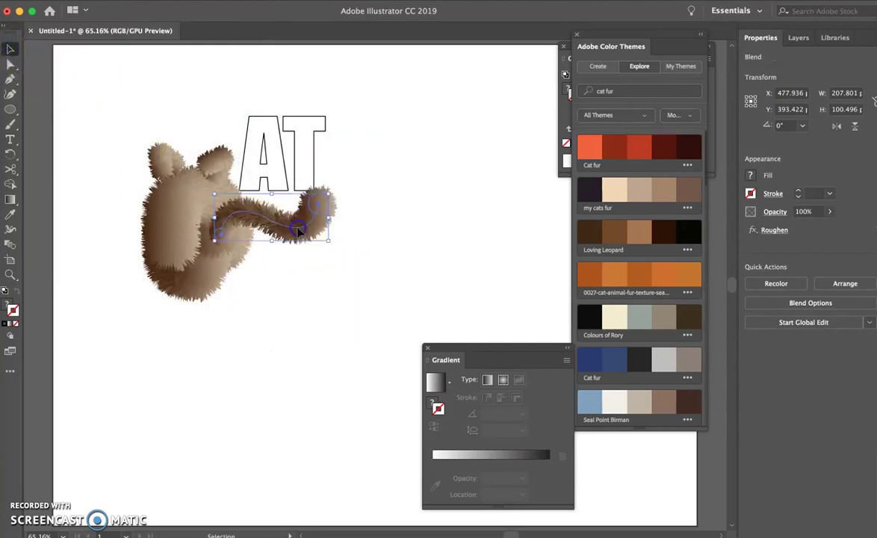
left_click(798, 37)
left_click(778, 58)
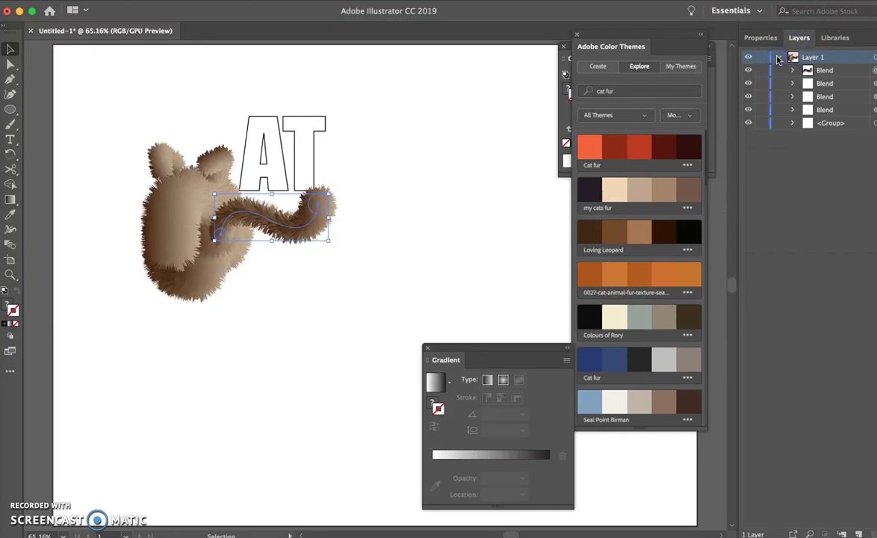
left_click_drag(809, 71, 815, 127)
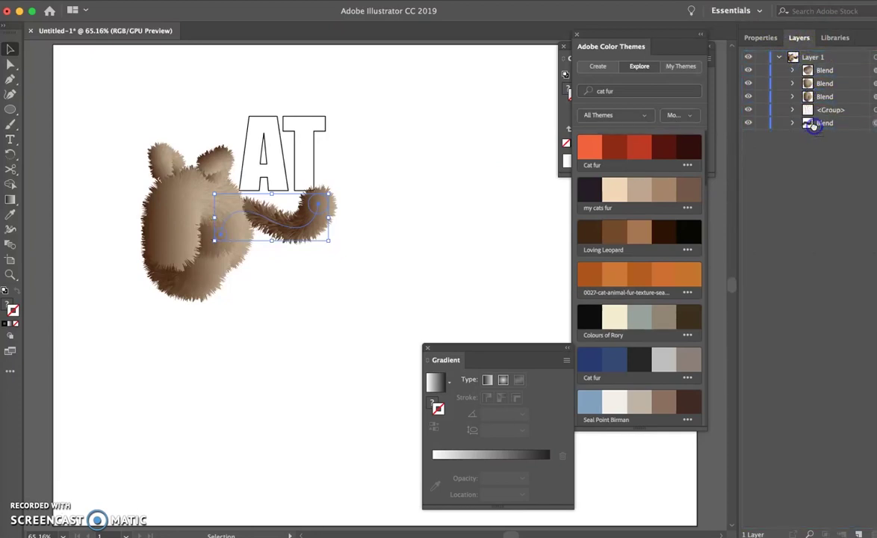
left_click(431, 140)
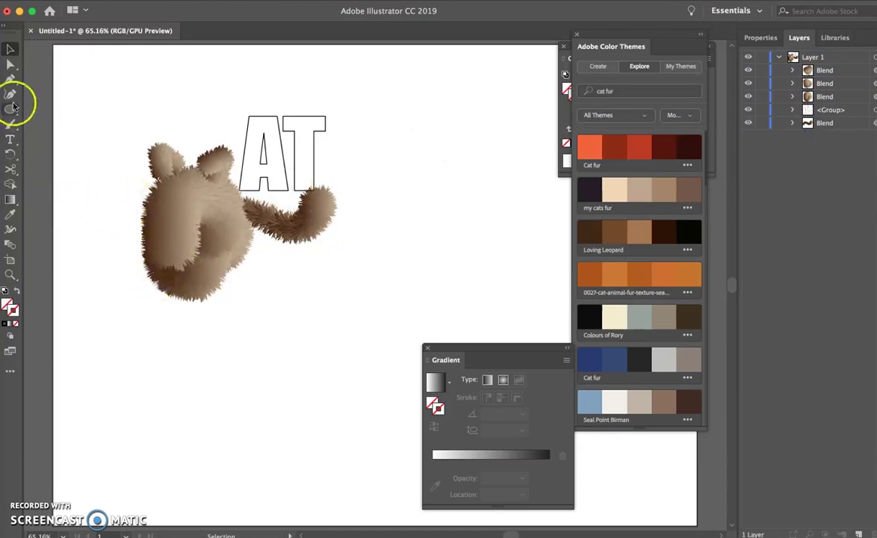
- Draw an open L-shaped leg path with the Pen tool from the C's lower left down and outward to the left
left_click(9, 79)
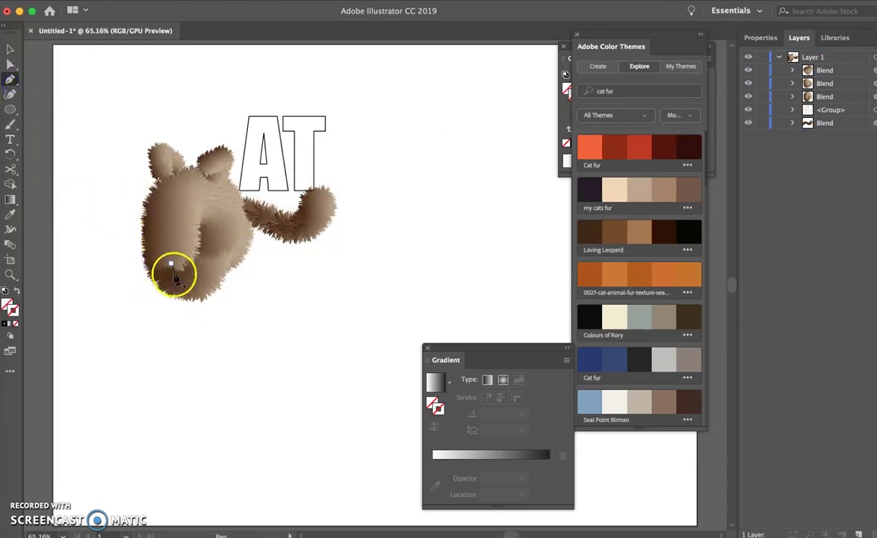
left_click_drag(165, 257, 157, 306)
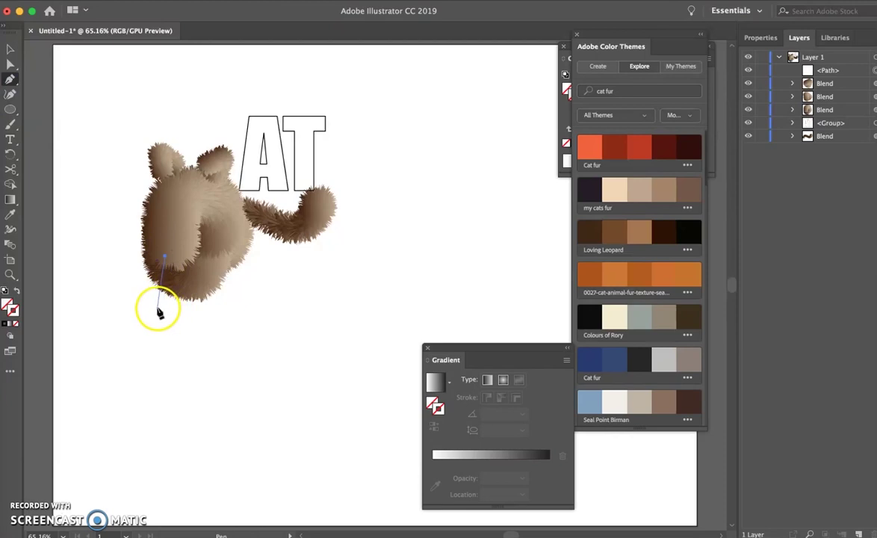
left_click(122, 309)
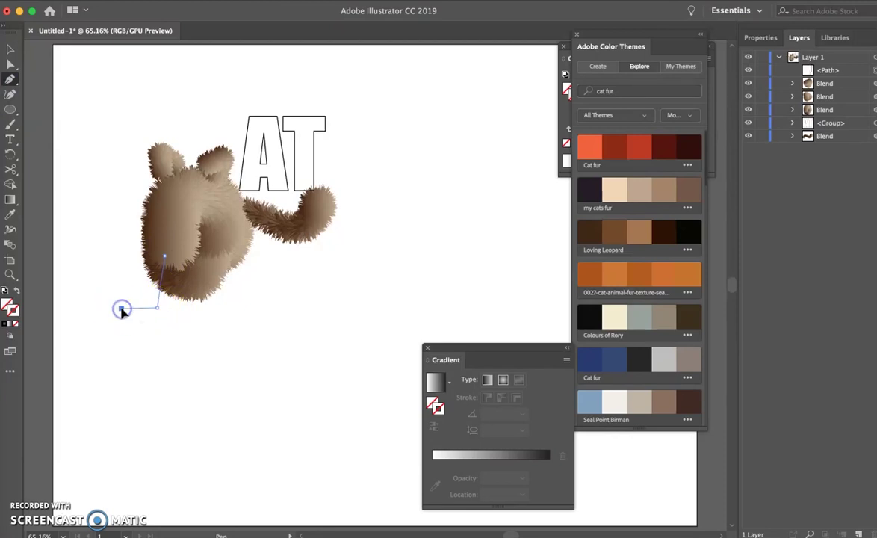
left_click(11, 50)
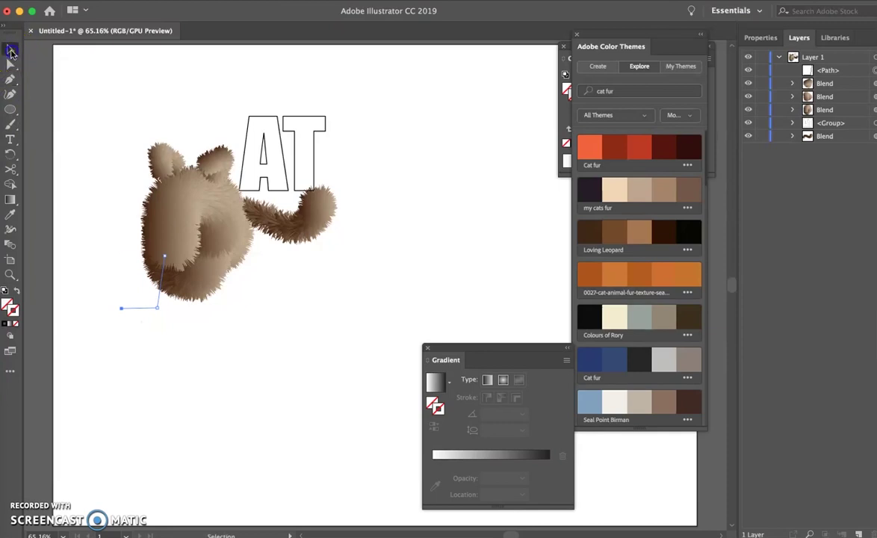
- Duplicate the furry tail and replace the copy's blend spine with the L-shaped path to form a leg
left_click(299, 229)
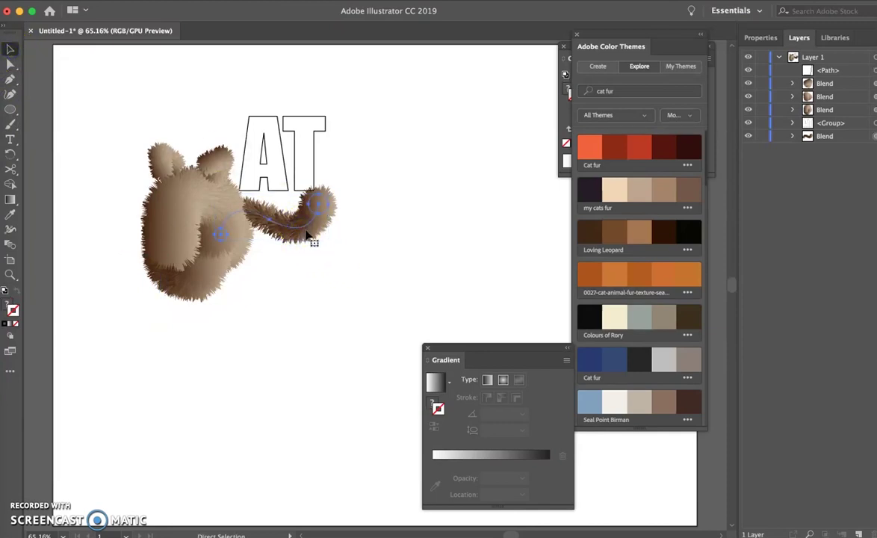
key("ctrl+v")
left_click_drag(112, 290, 153, 329)
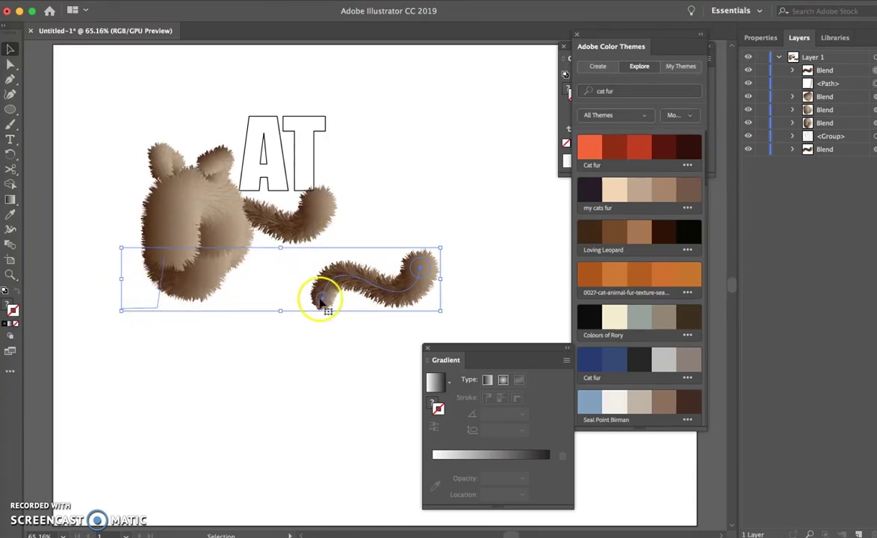
left_click(142, 0)
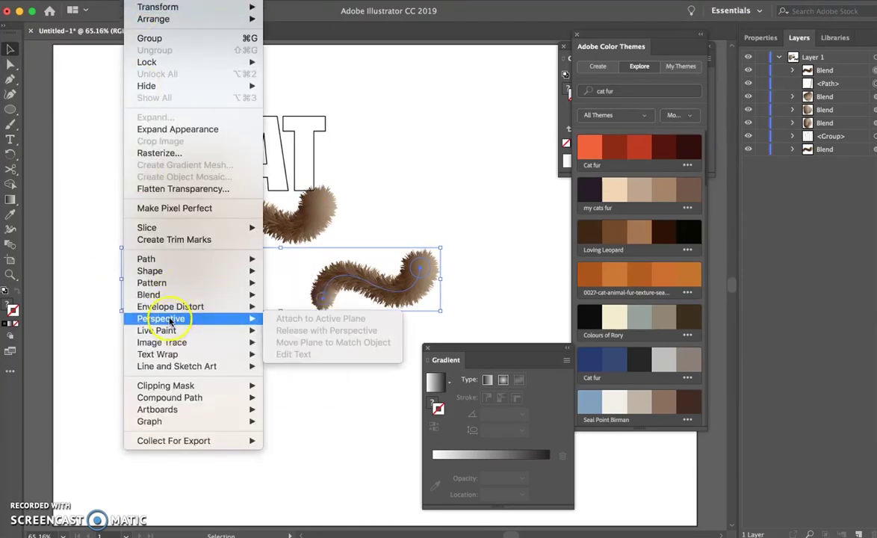
mouse_move(160, 295)
left_click(291, 364)
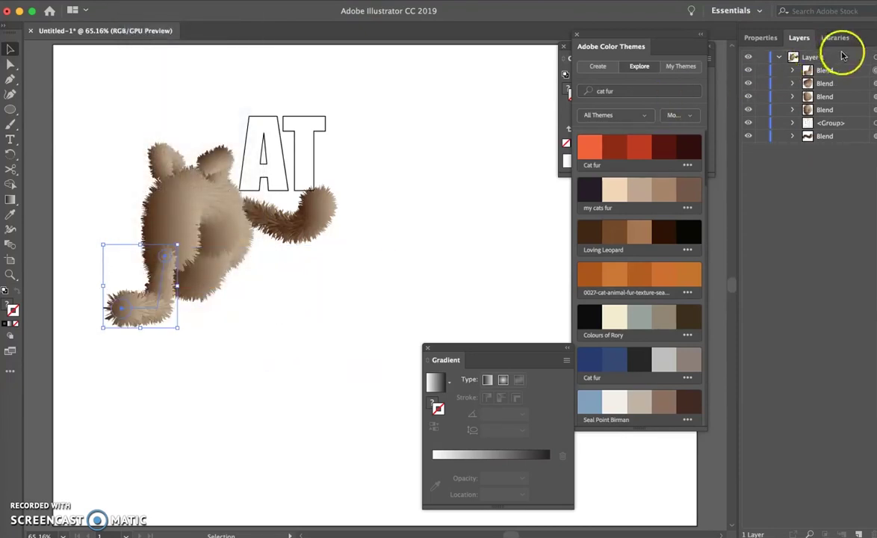
- Place the new furry leg at the bottom of Layer 1's stacking order
left_click(809, 99)
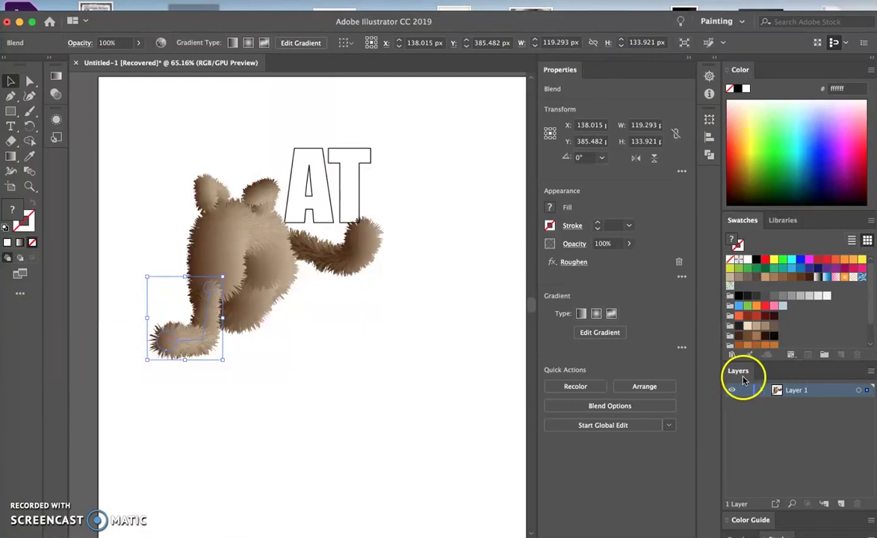
left_click(763, 390)
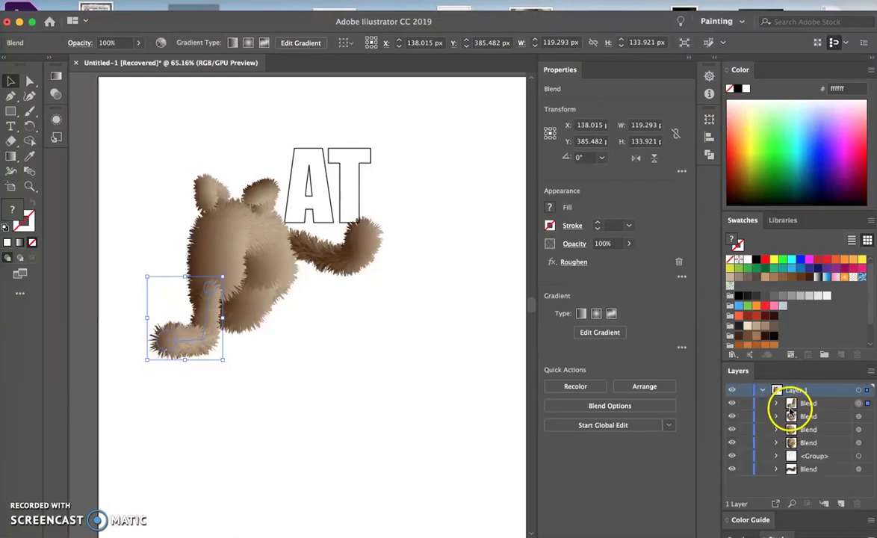
left_click(805, 482)
left_click_drag(805, 482, 796, 473)
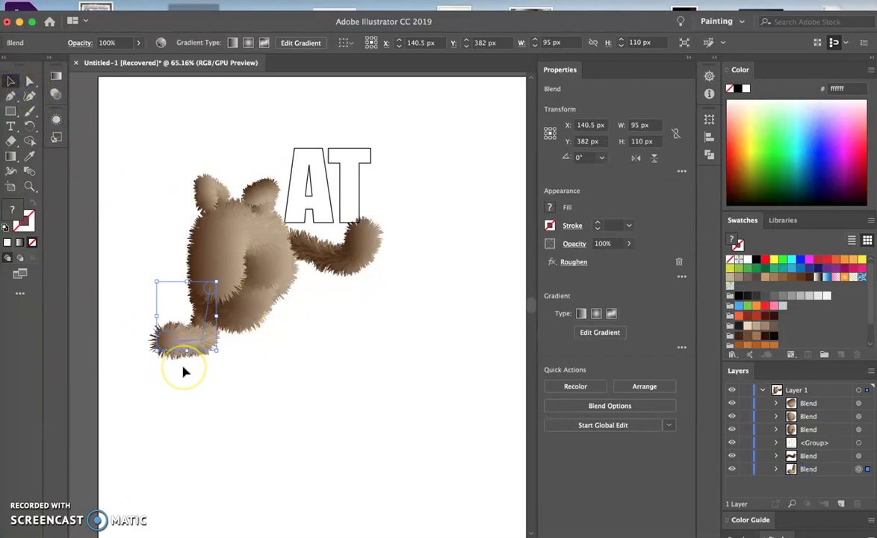
- Place a mirrored copy of the leg, about 78 px wide, under the C's right side at the bottom of Layer 1's stacking order
left_click_drag(185, 372, 306, 347)
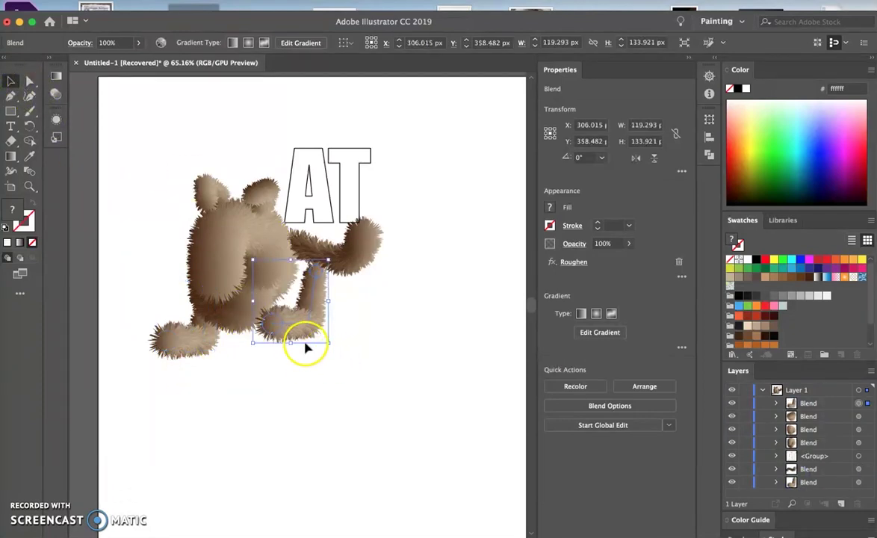
left_click_drag(250, 300, 351, 307)
mouse_move(259, 328)
left_mouse_down()
mouse_move(300, 325)
mouse_move(255, 332)
left_mouse_up()
left_click_drag(793, 403, 791, 455)
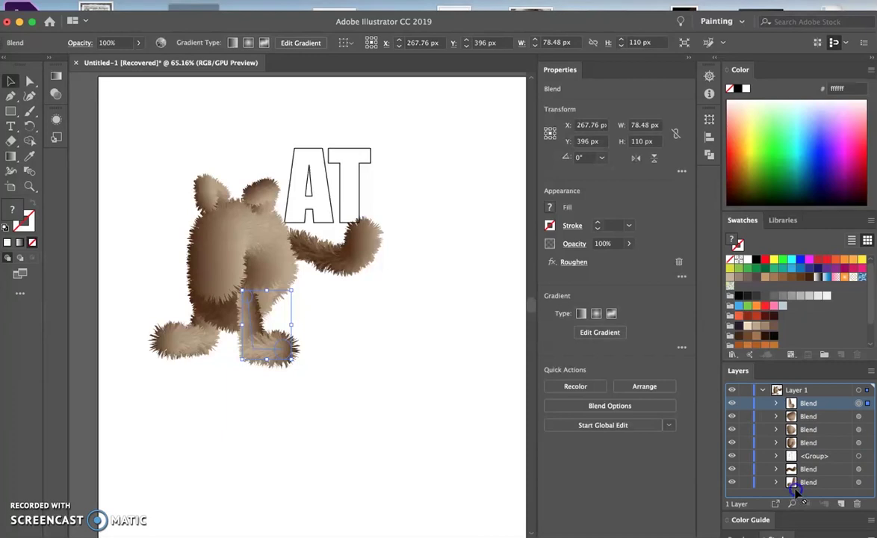
left_click_drag(792, 484, 791, 486)
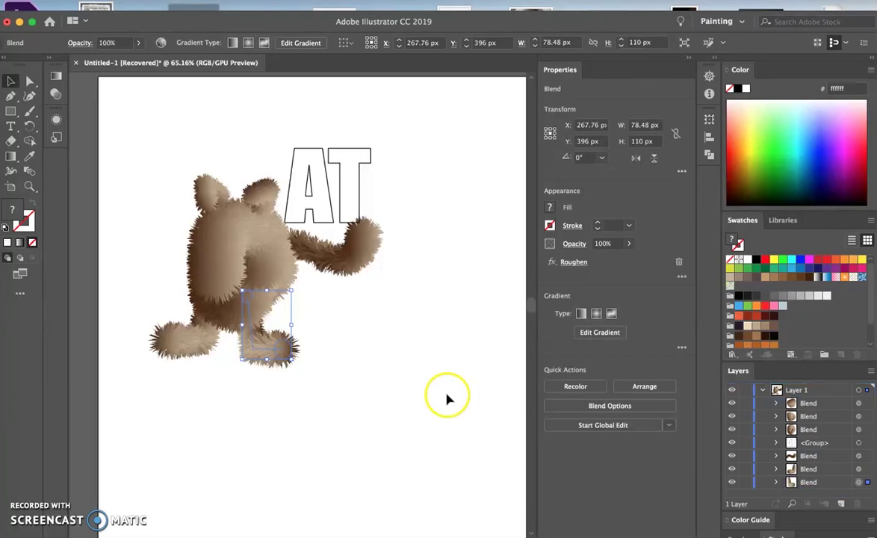
left_click(392, 388)
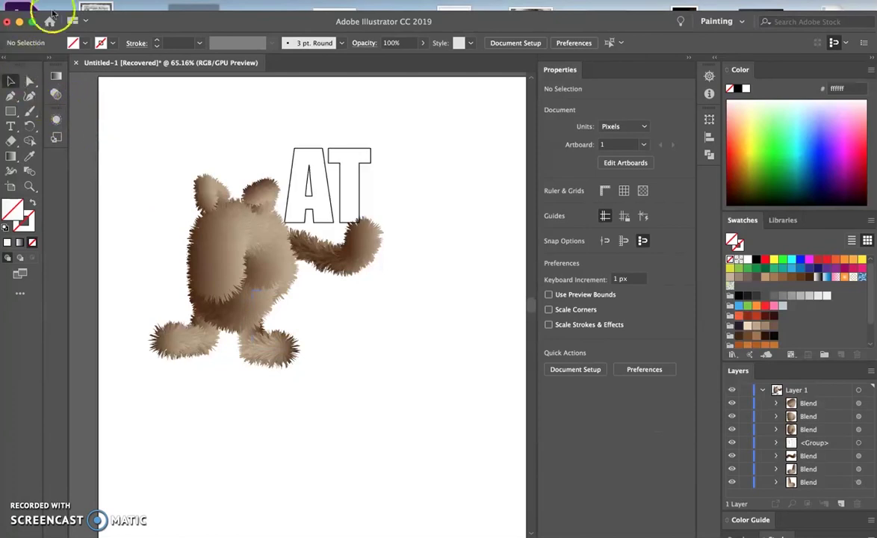
- Place the linked image cat.png and enlarge it to about 98 by 73 px over the upper part of the C as the face
left_click(84, 0)
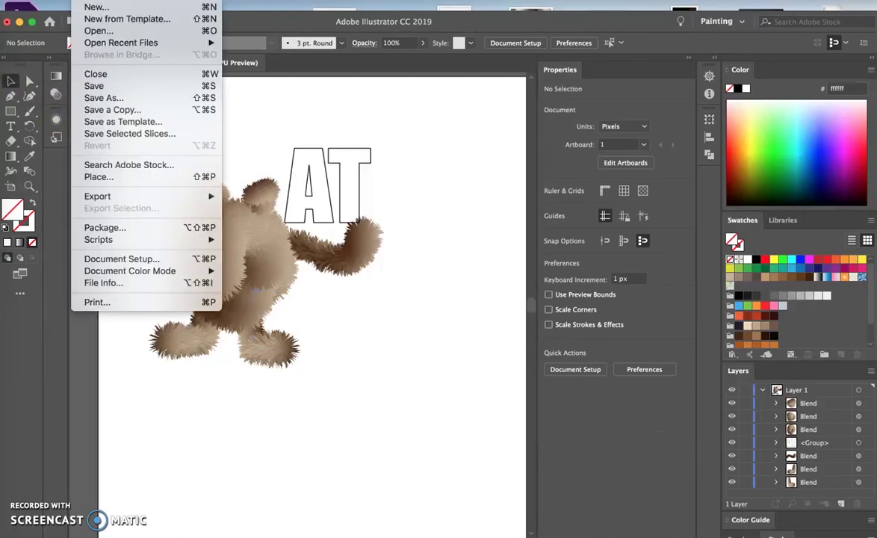
mouse_move(120, 199)
left_click(108, 176)
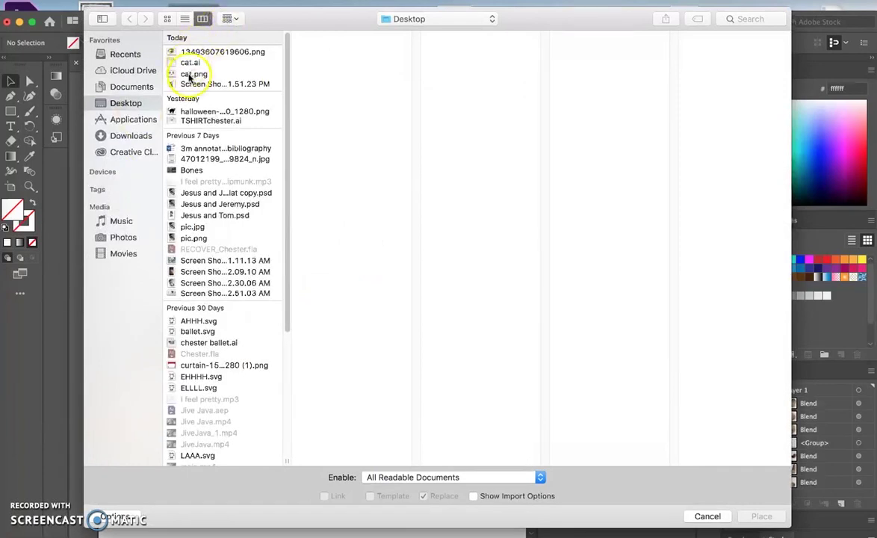
left_click(193, 74)
left_click(758, 516)
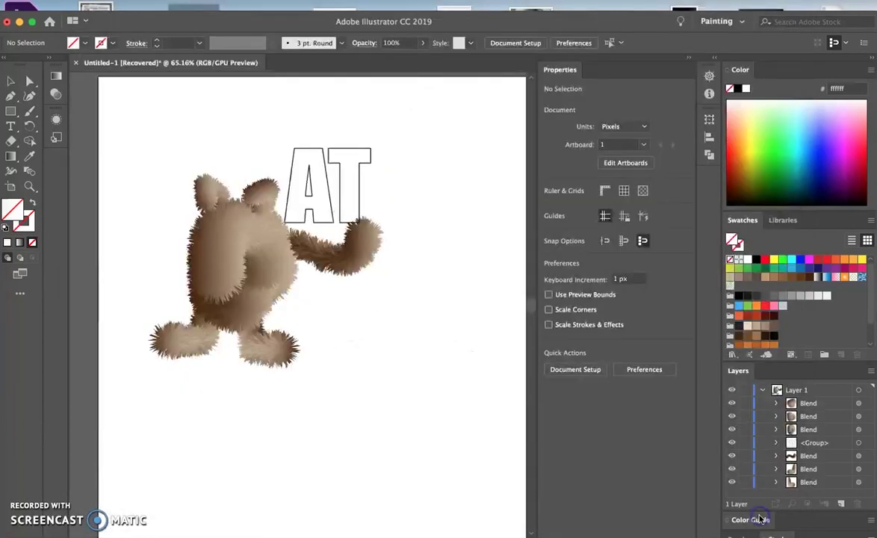
left_click(176, 205)
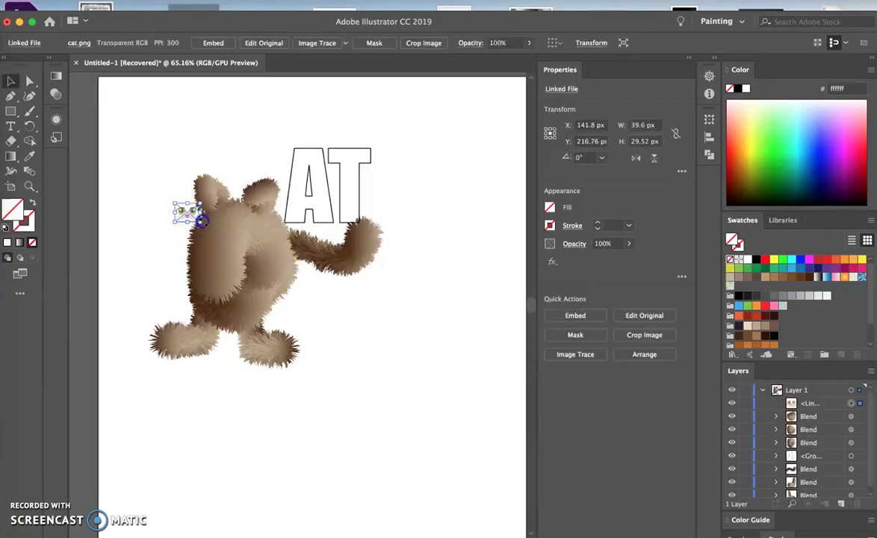
left_click_drag(237, 260, 237, 259)
left_click_drag(208, 222, 232, 235)
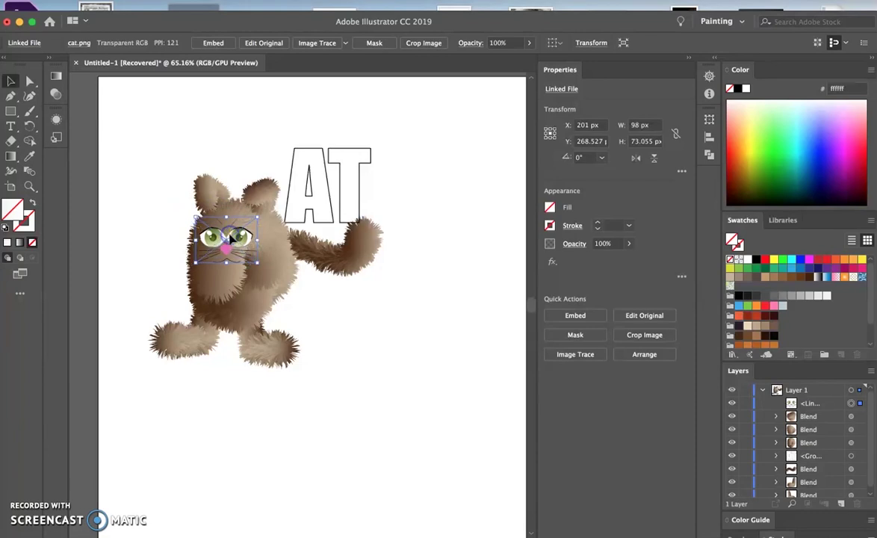
- Reshape the C's main fur blend by moving the points of its lower end circle to the right with the Direct Selection tool
left_click(30, 81)
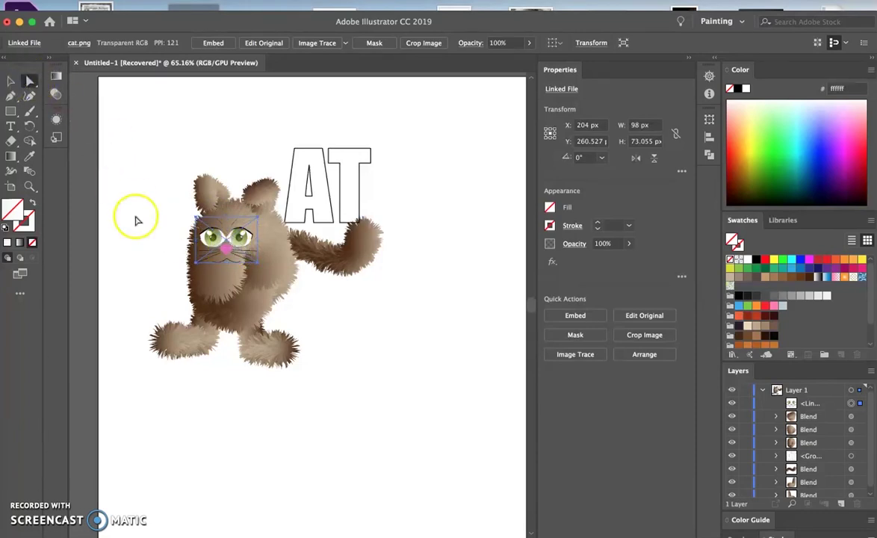
left_click(238, 290)
left_click(237, 282)
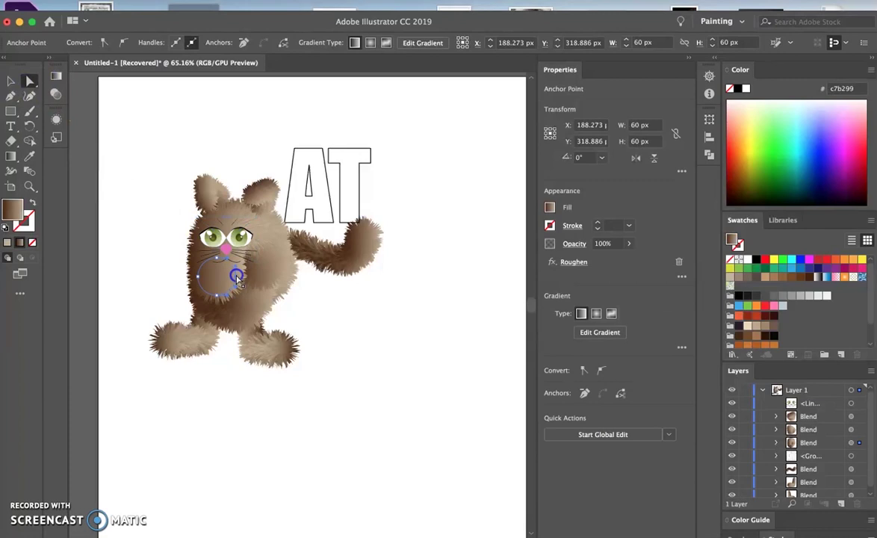
left_click_drag(247, 274, 255, 272)
left_click(260, 303)
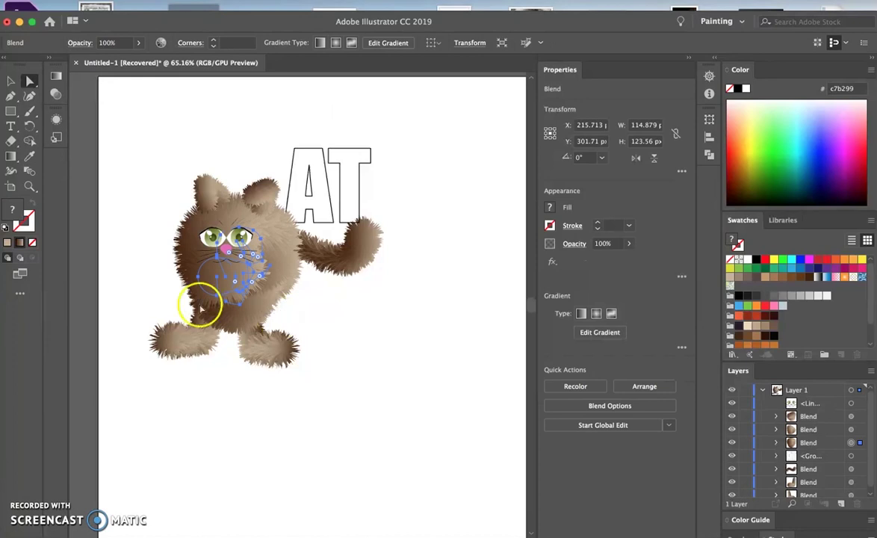
- Stretch the C's main fur blend to about 119 px wide
left_click(11, 81)
left_click(190, 140)
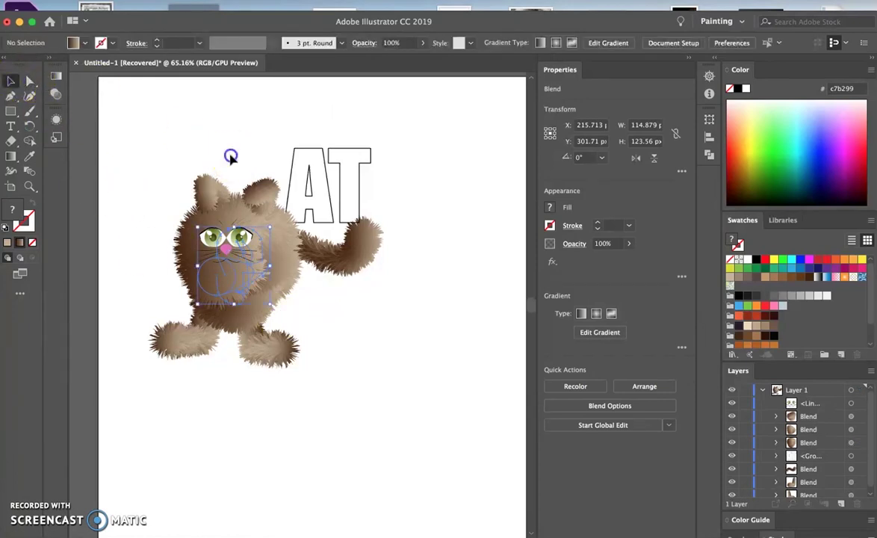
left_click(247, 265)
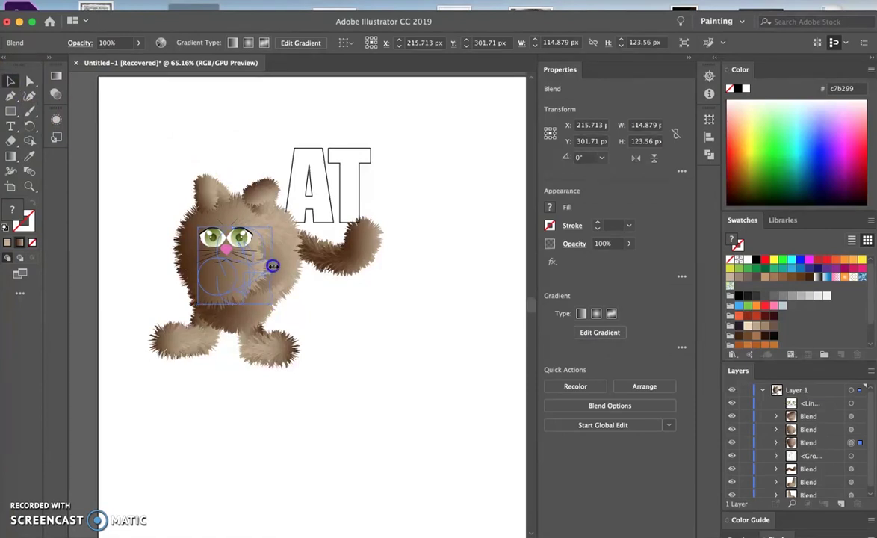
- Duplicate the right leg up and to the right as a third leg, and place it directly below the tail in the stacking order
left_click(28, 82)
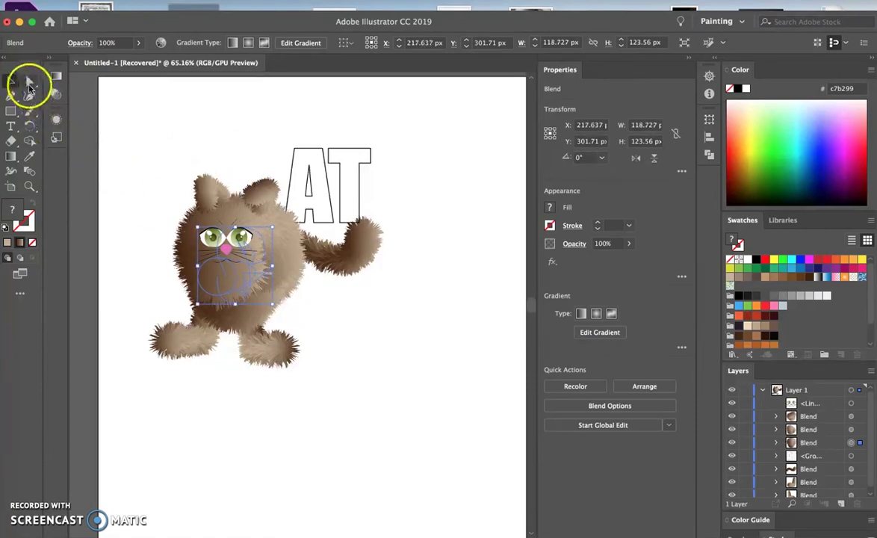
left_click(266, 460)
left_click(266, 359)
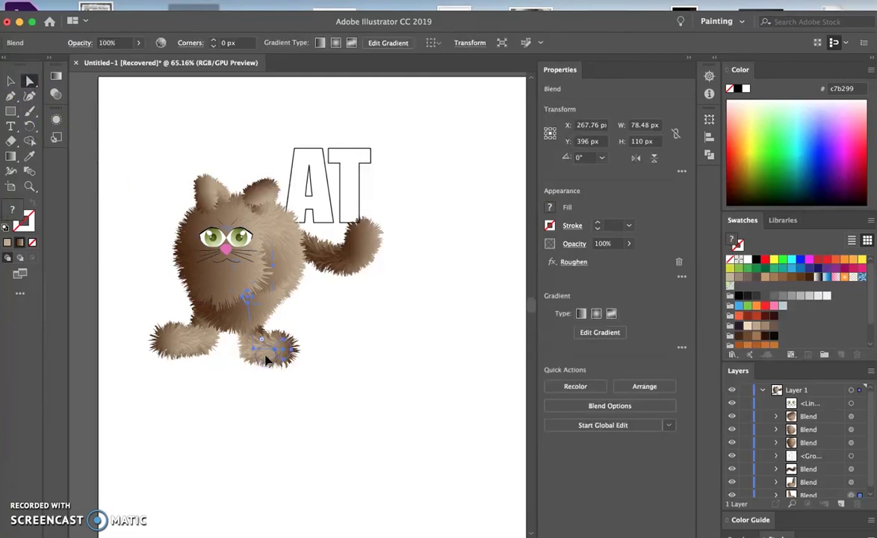
left_click_drag(266, 361, 291, 299)
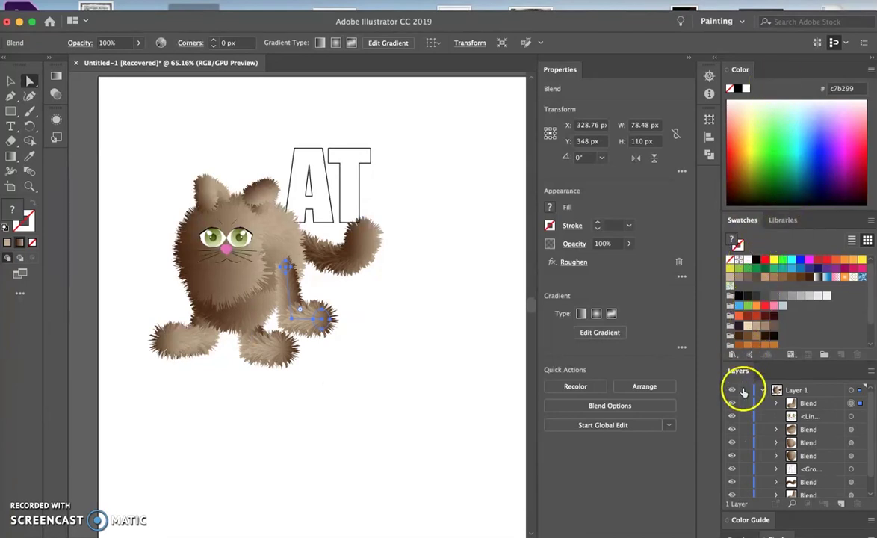
left_click_drag(792, 404, 798, 484)
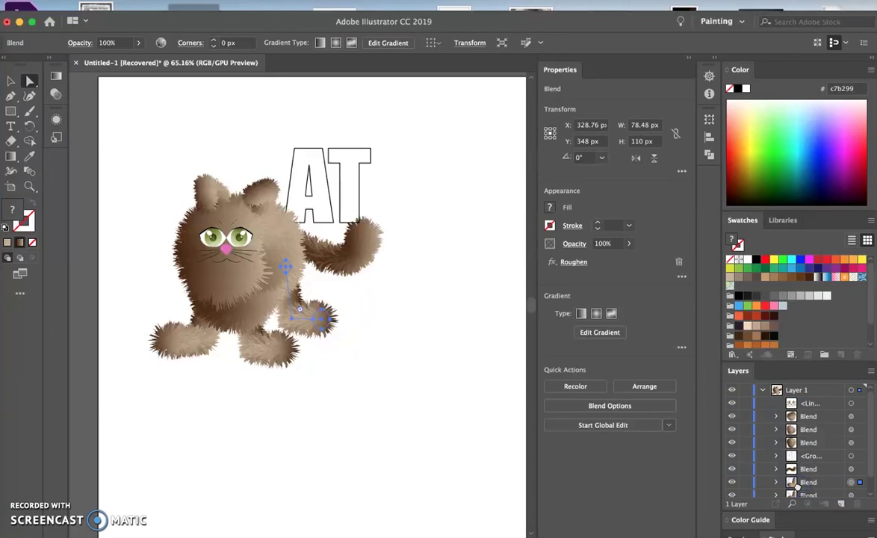
left_click(10, 79)
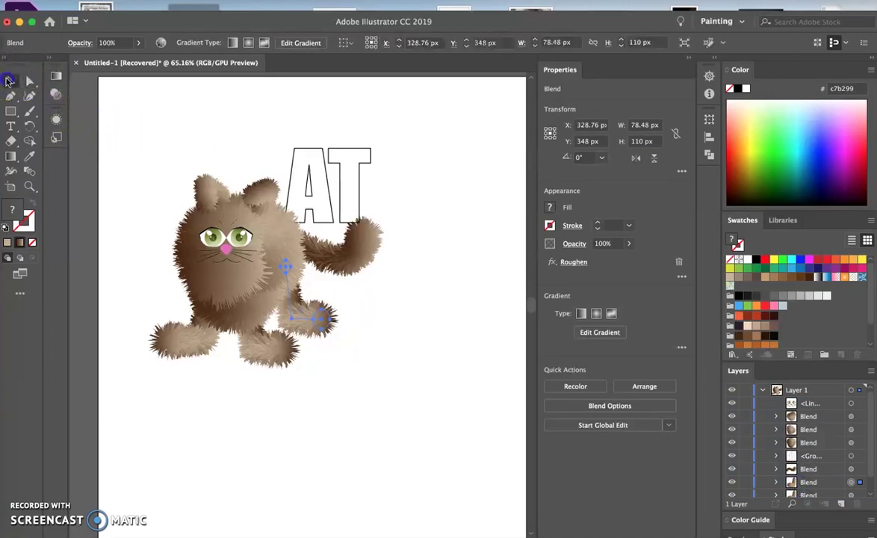
left_click(170, 119)
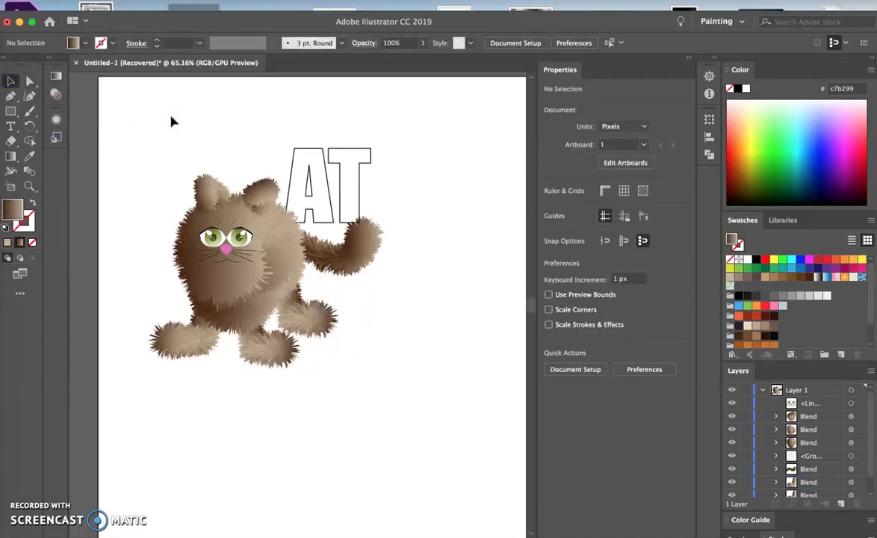
- Create a 60 by 60 px circle with the brown gradient fill in the empty area to the cat's lower right
left_click(12, 112)
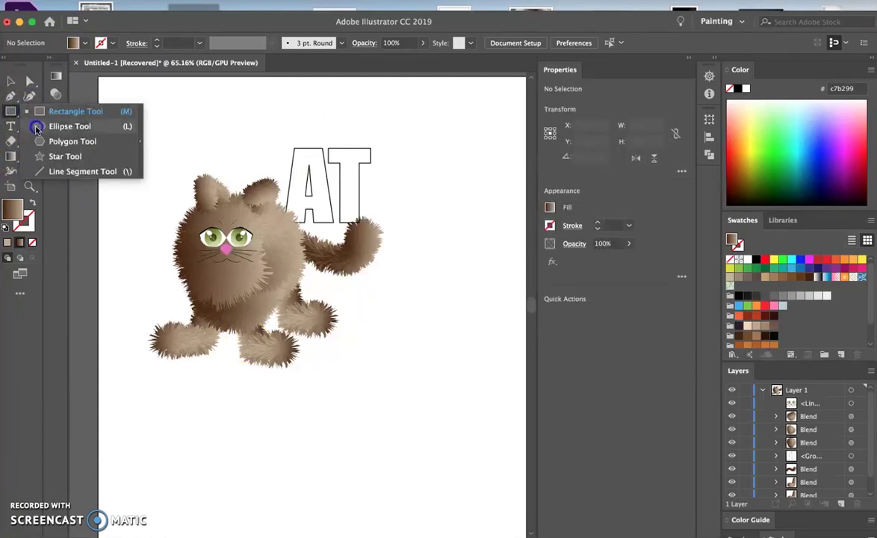
left_click(67, 127)
left_click(379, 383)
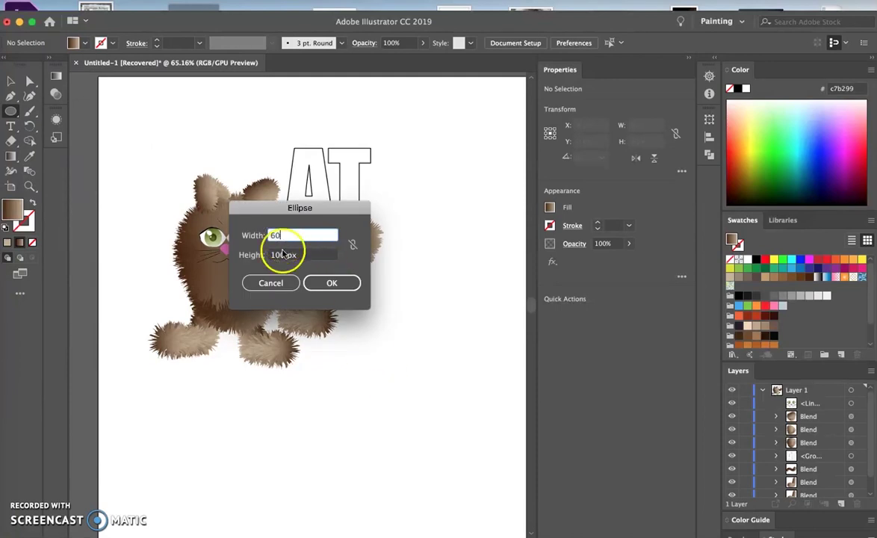
left_click(287, 256)
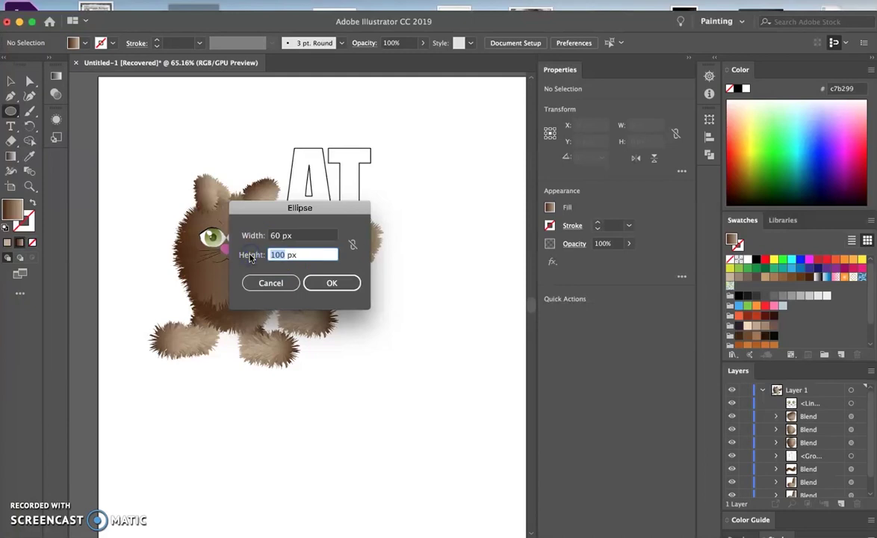
left_click(314, 281)
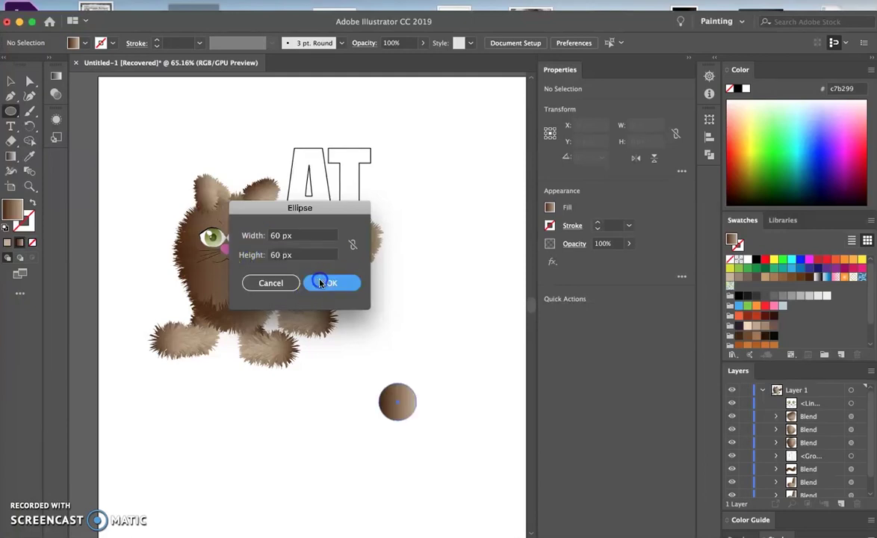
- Recolor the new circle's gradient with dark blue 273a73 at the start stop and light blue 80a2bf at the end stop
left_click(600, 332)
left_click(79, 173)
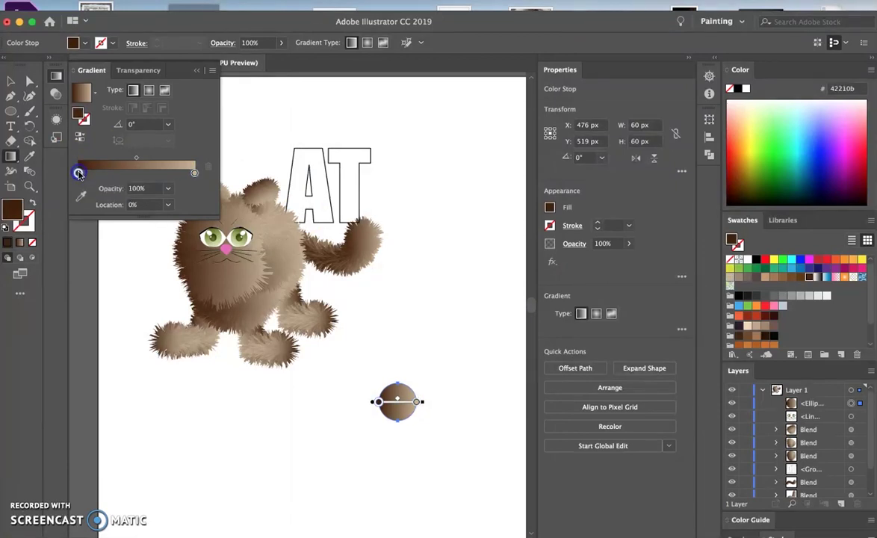
double_click(78, 173)
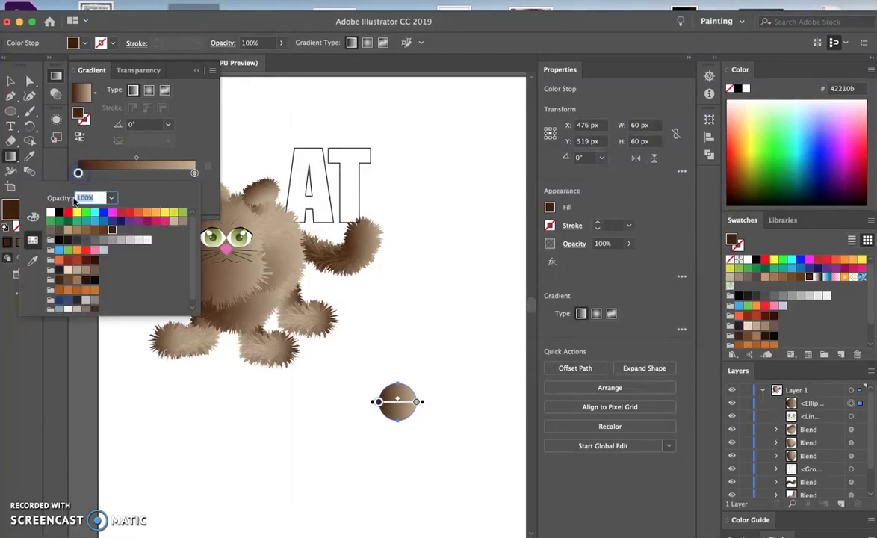
left_click(61, 302)
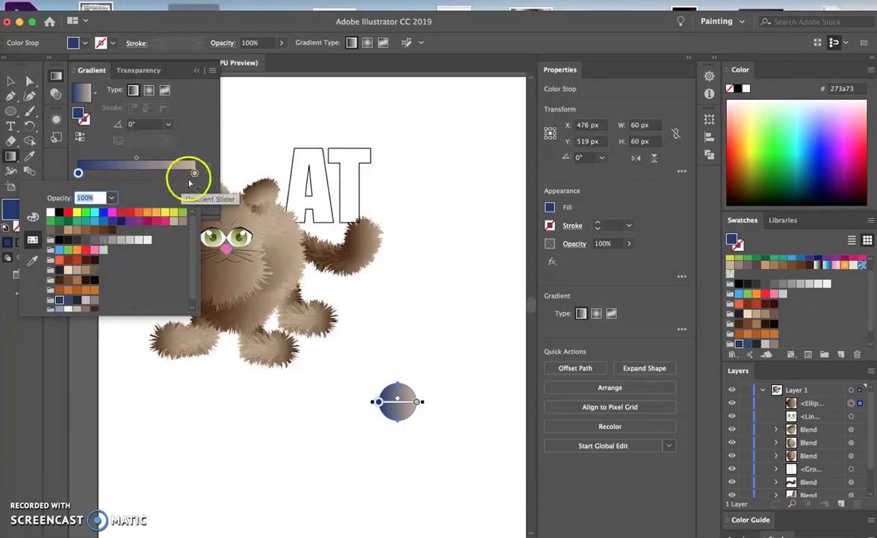
left_click(193, 175)
left_click(194, 175)
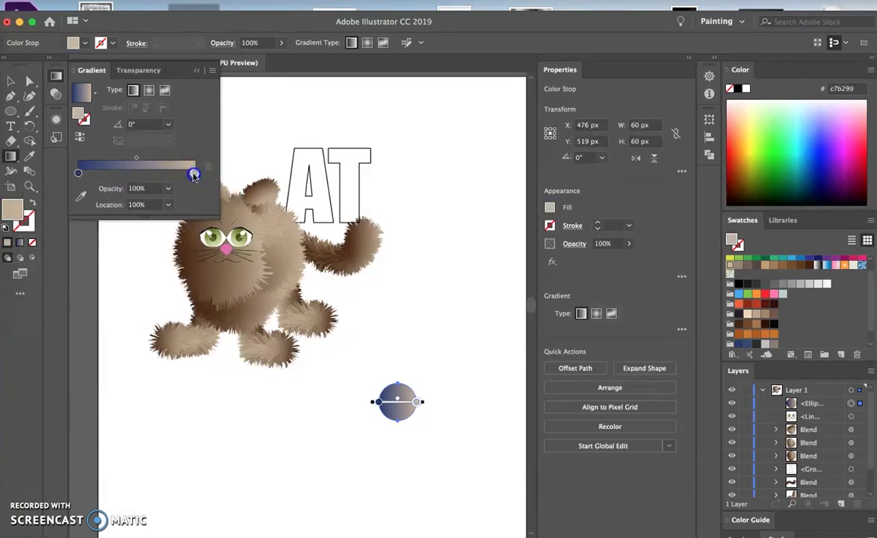
double_click(194, 175)
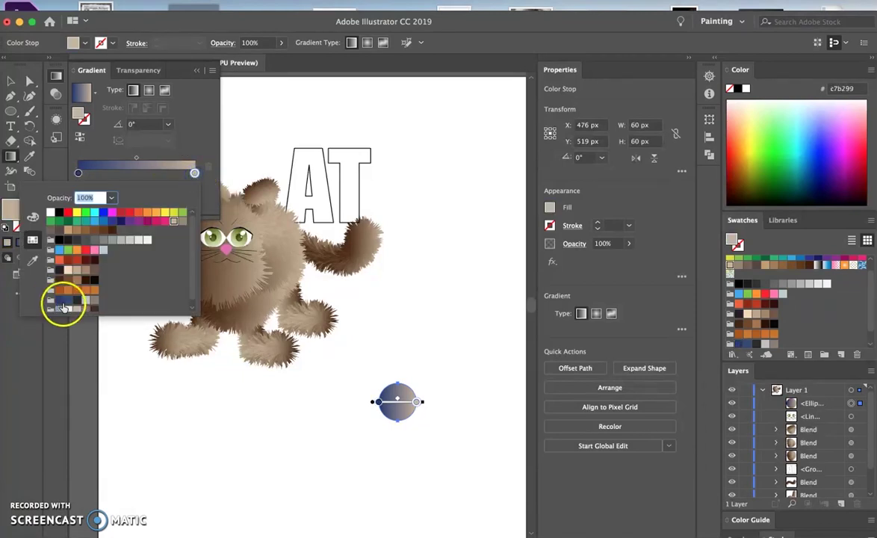
left_click(60, 310)
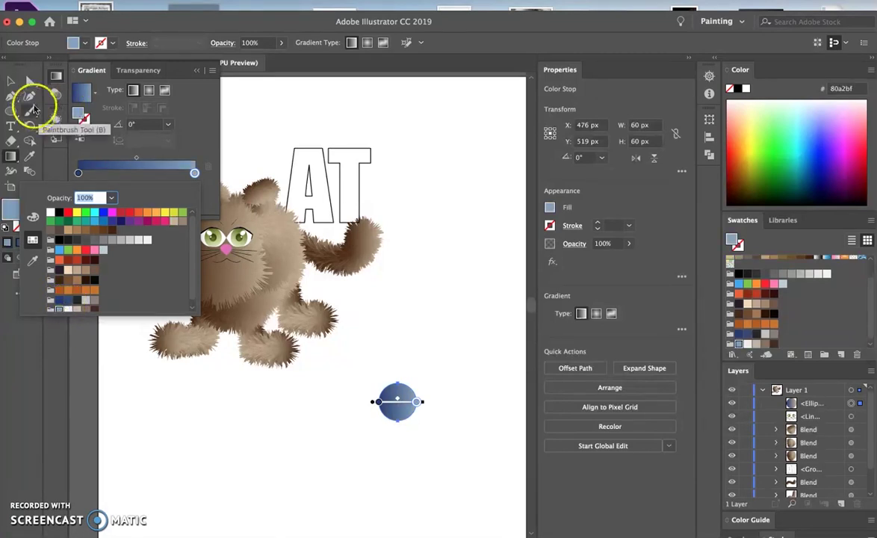
left_click(22, 326)
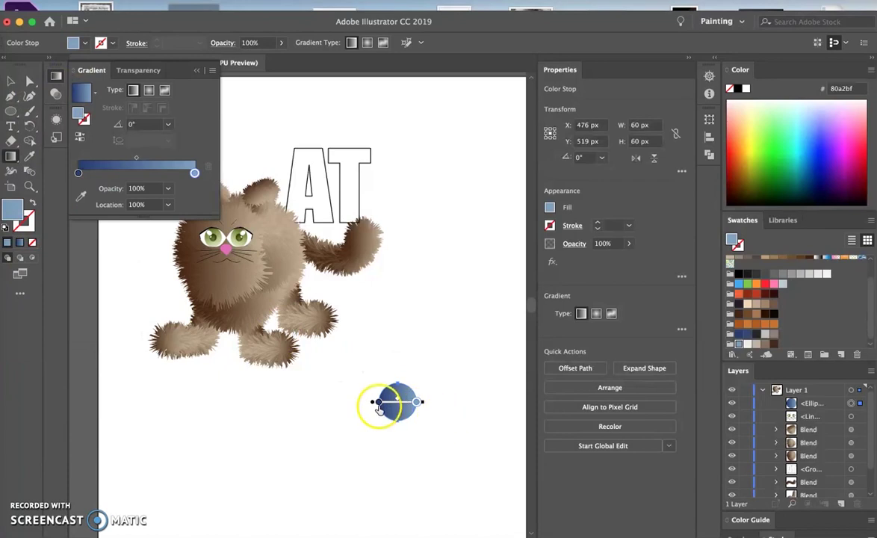
- Duplicate the blue circle straight above itself and move the original further down to widen the vertical gap between the two
left_click(10, 81)
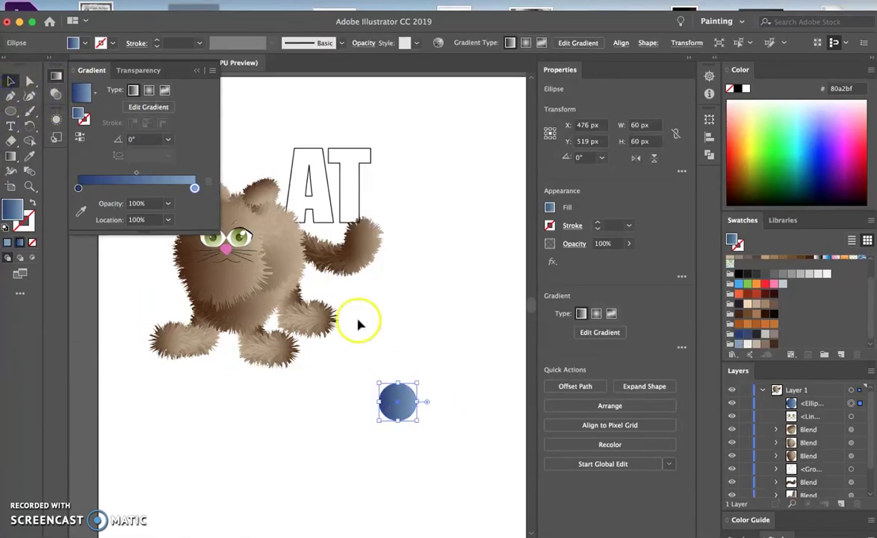
left_click_drag(405, 415, 399, 336)
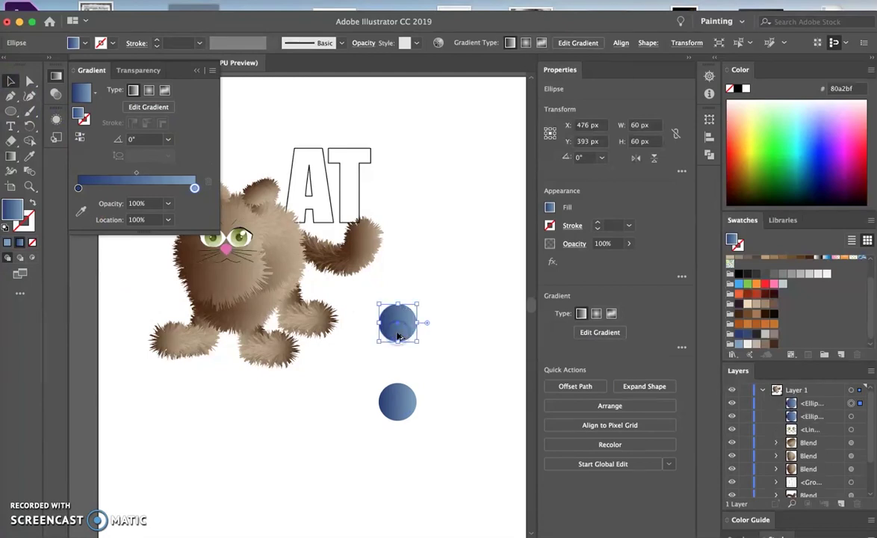
left_click(399, 404, "shift")
left_click(402, 431)
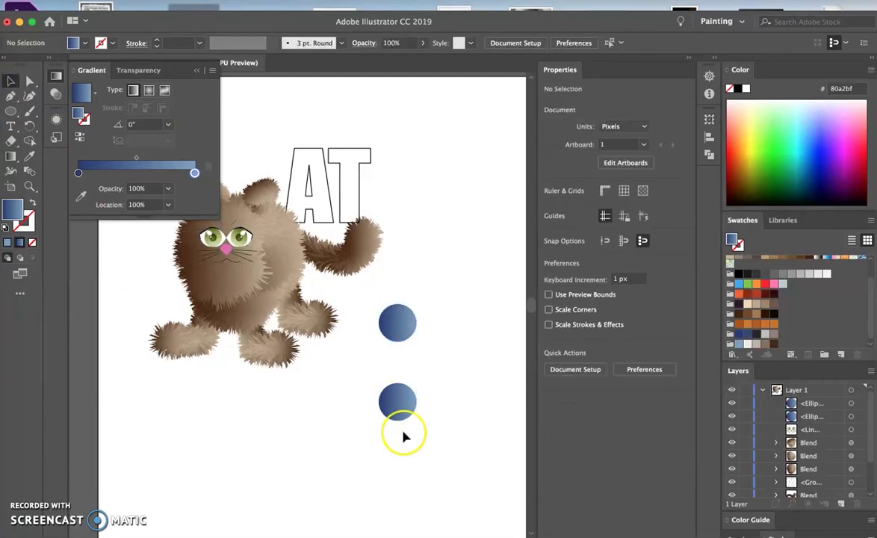
left_click_drag(402, 445, 402, 449)
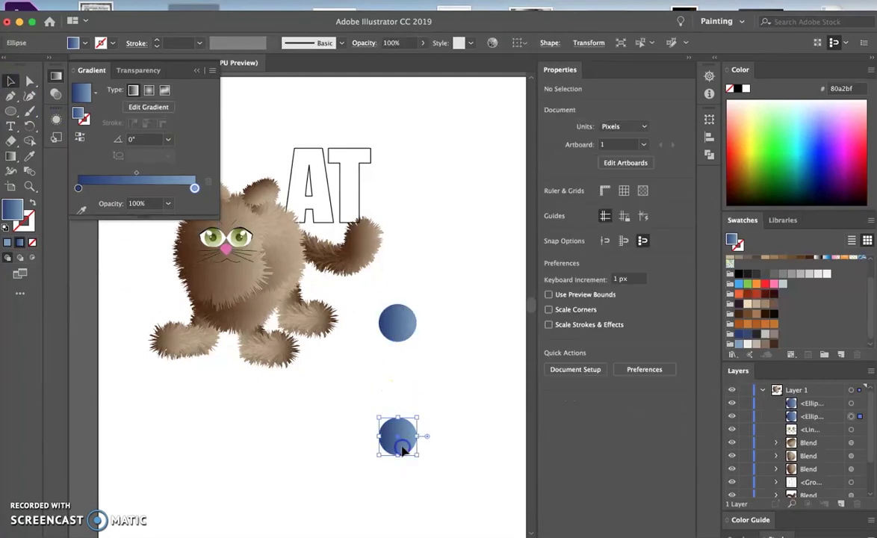
- Blend the two blue circles into a vertical bar using Specified Steps spacing with 8 steps
left_click(404, 317, "shift")
left_click(142, 1)
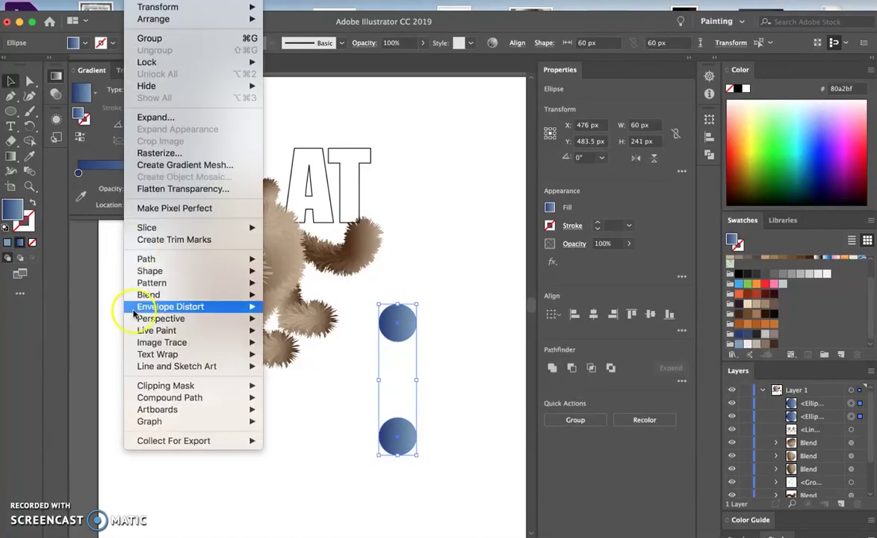
mouse_move(142, 297)
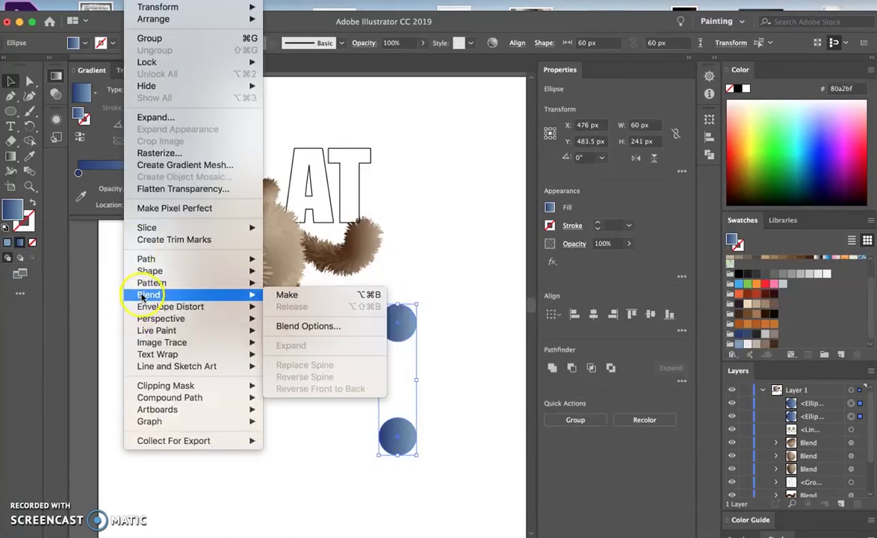
left_click(307, 328)
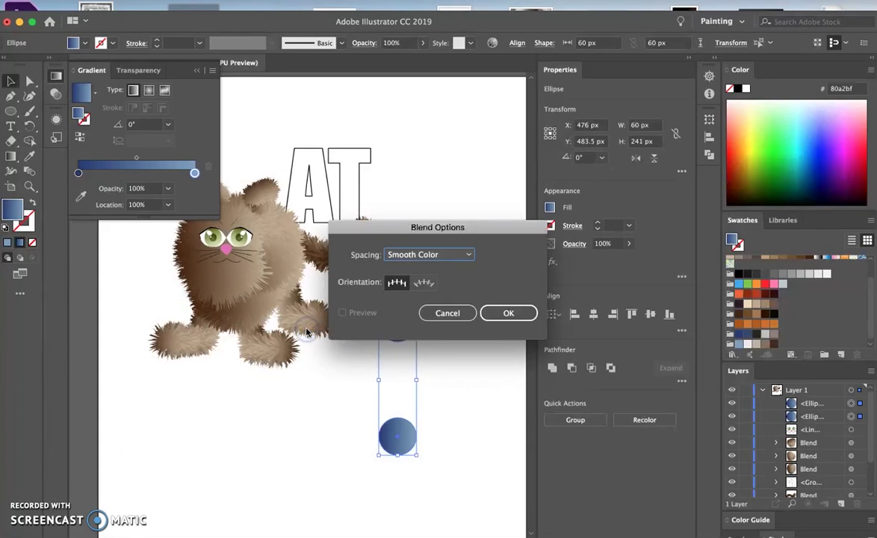
left_click(468, 256)
left_click(425, 282)
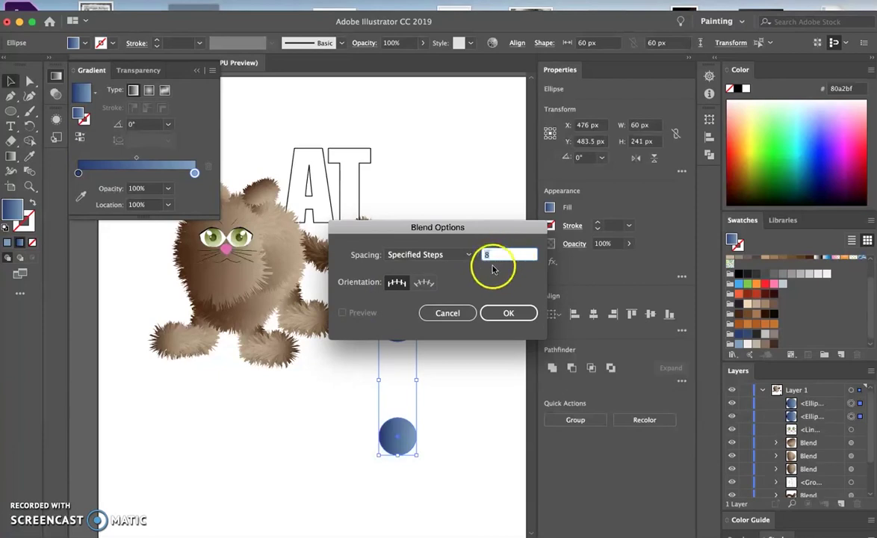
left_click(510, 315)
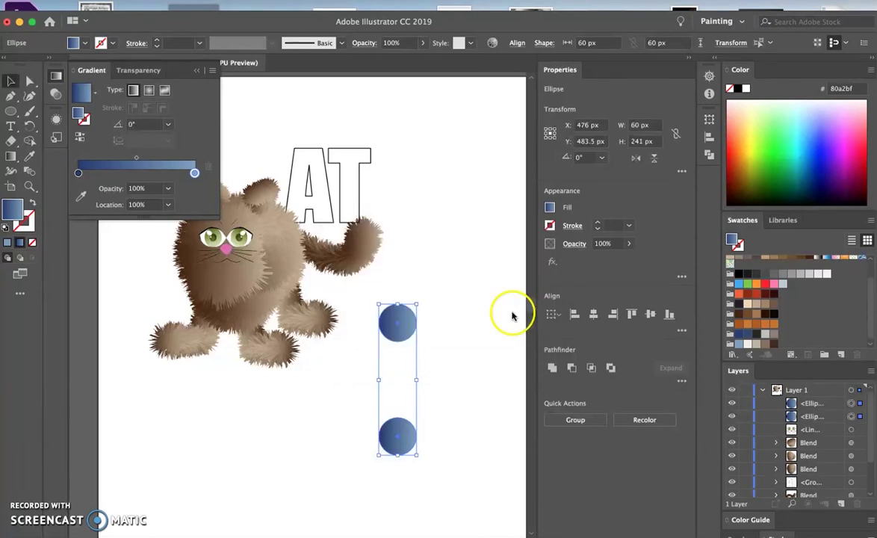
left_click(142, 1)
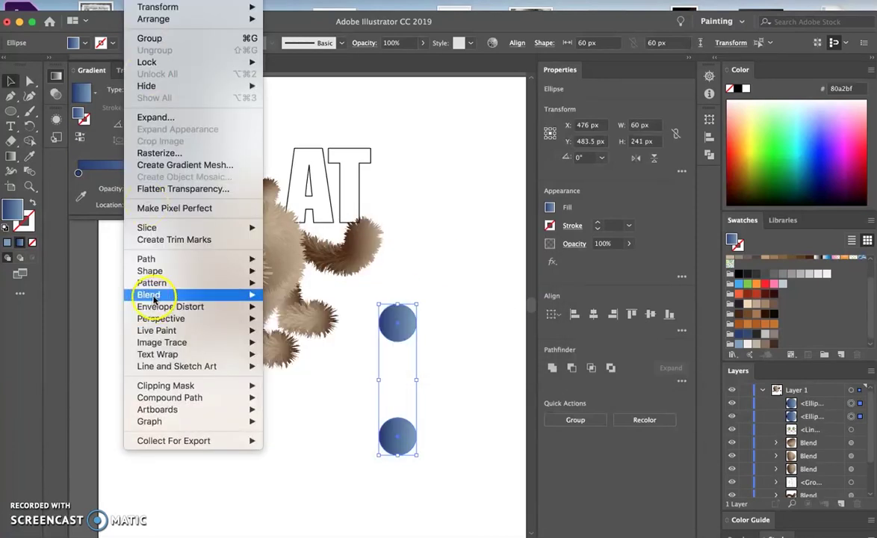
mouse_move(158, 296)
left_click(284, 296)
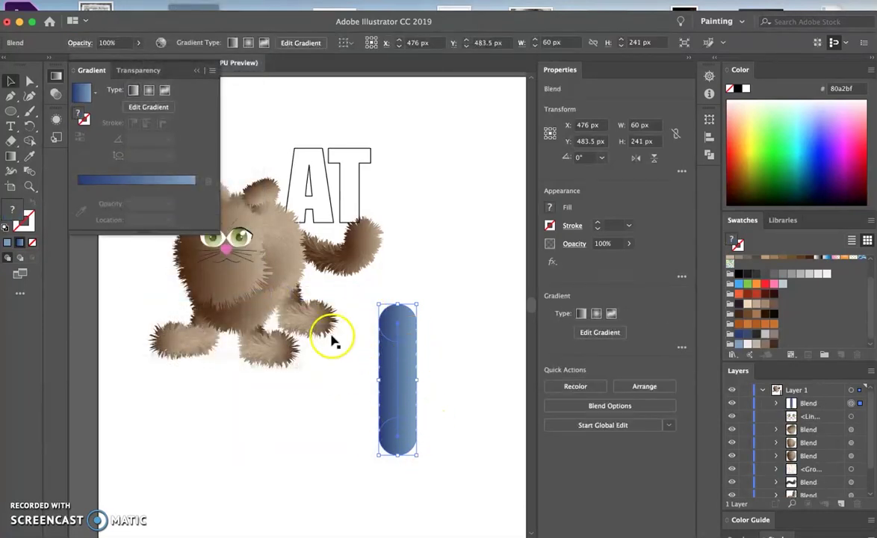
- Apply a Roughen effect to the blue blend with a relative size of about 66%, detail of 31/in and corner points
left_click(248, 0)
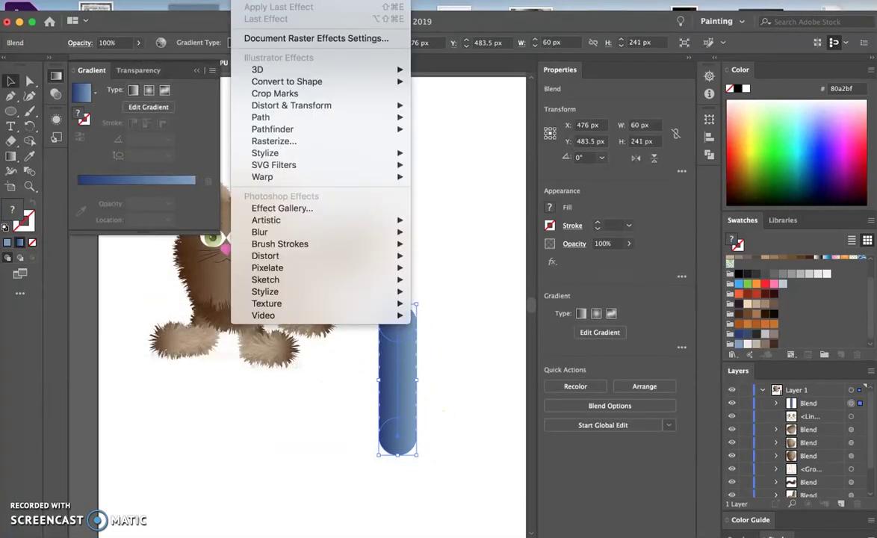
mouse_move(292, 108)
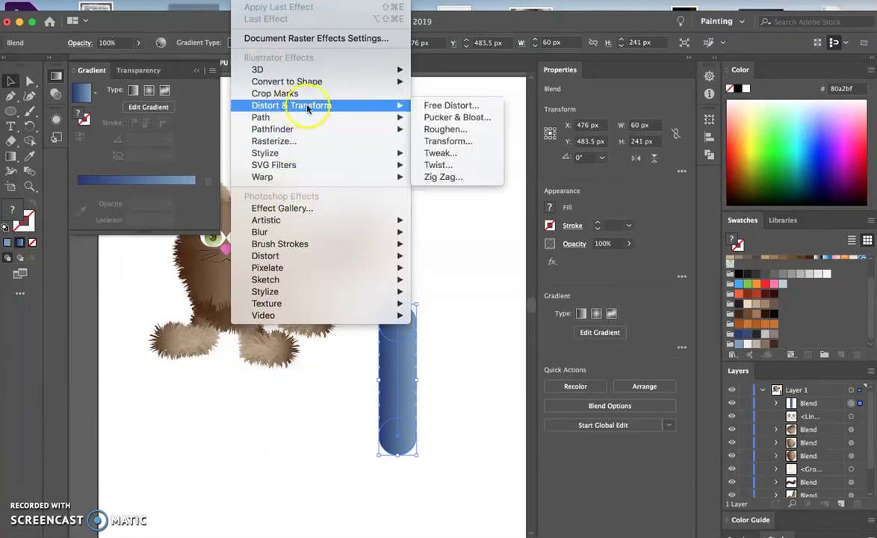
left_click(436, 131)
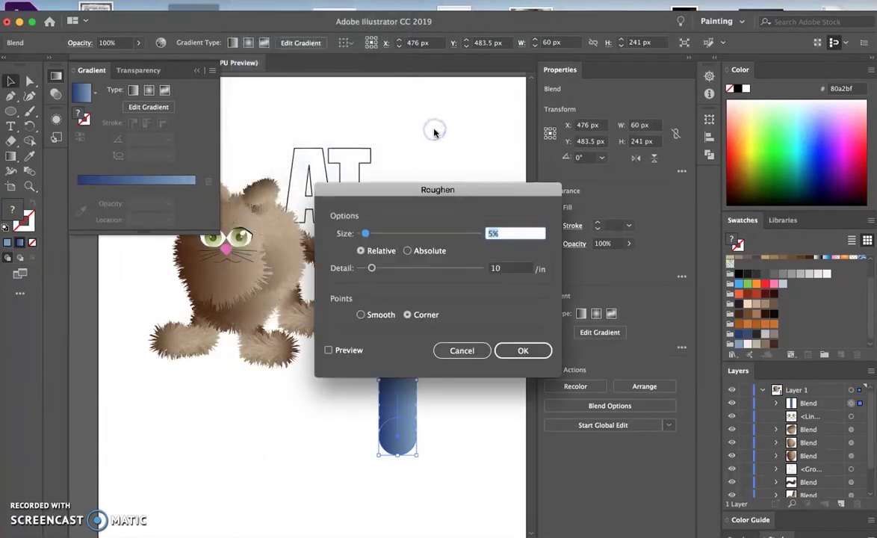
left_click(328, 350)
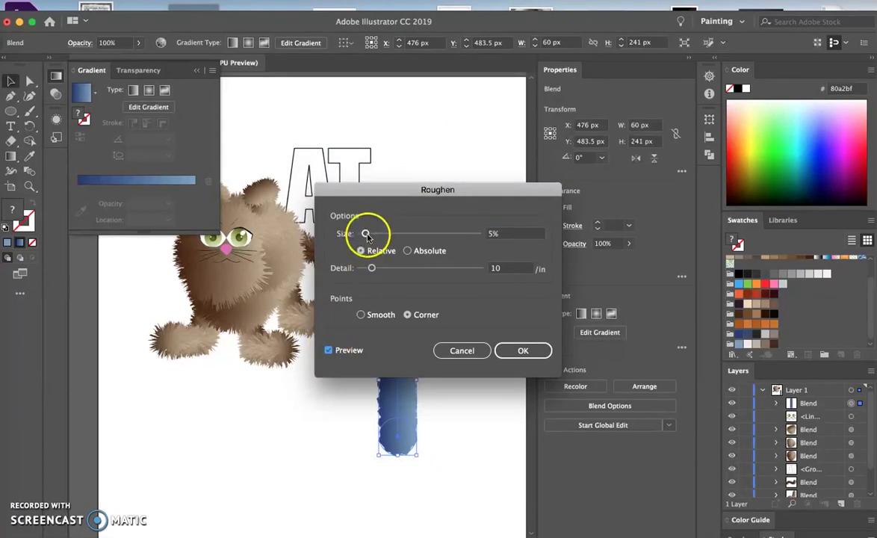
left_click_drag(402, 193, 518, 190)
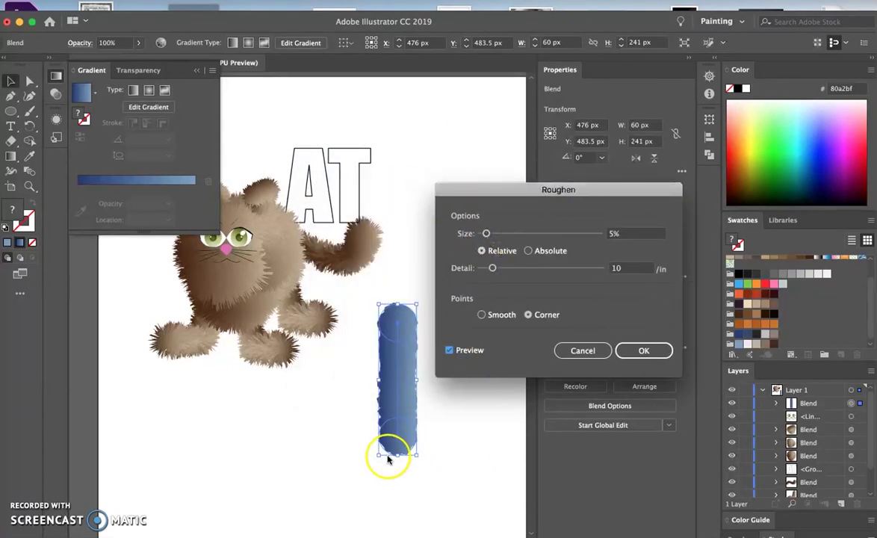
left_click_drag(488, 233, 517, 233)
left_click_drag(491, 268, 558, 274)
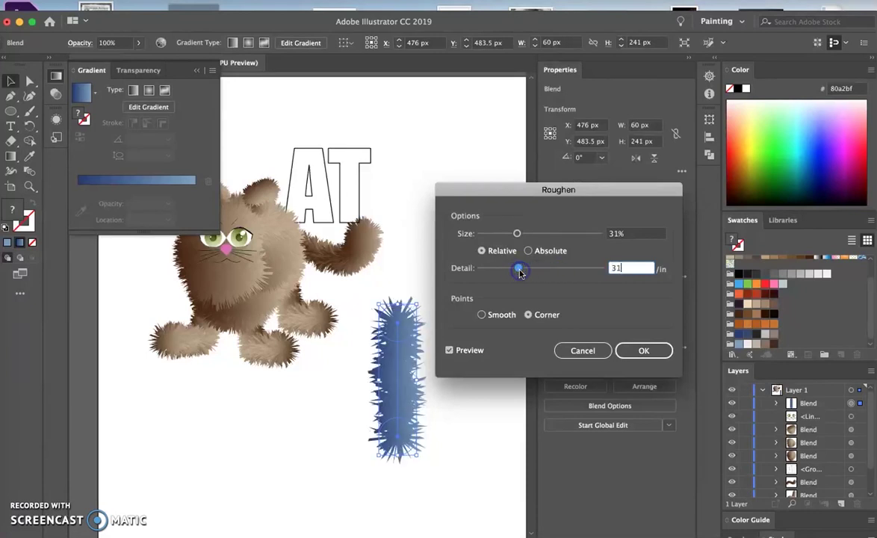
left_click_drag(516, 236, 571, 238)
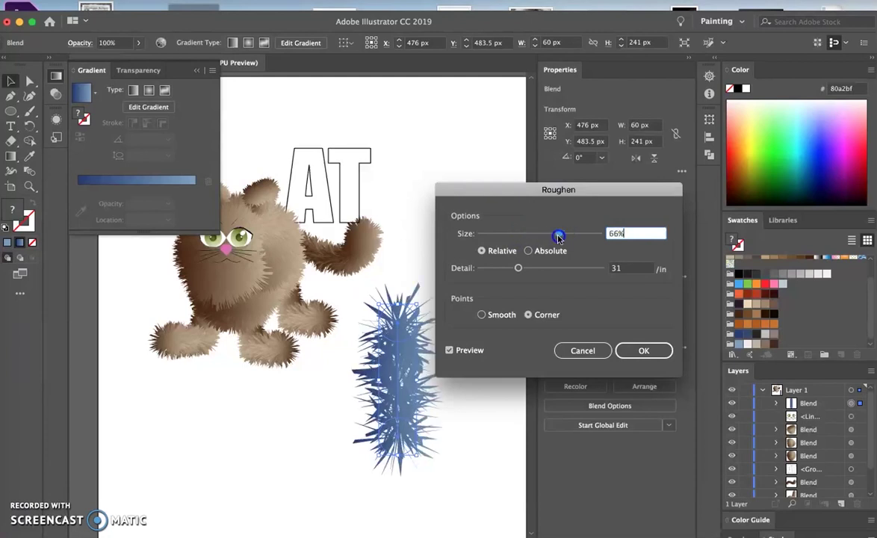
left_click(628, 350)
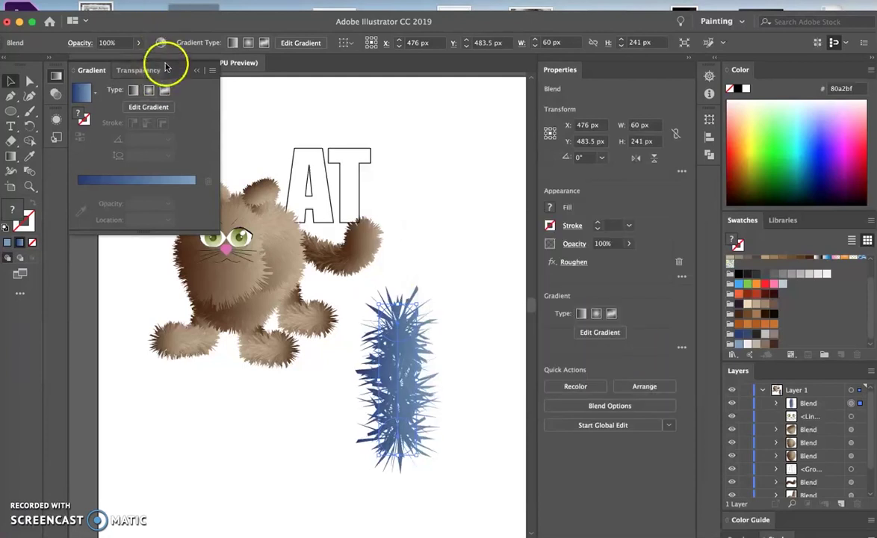
left_click_drag(302, 16, 345, 4)
double_click(143, 59)
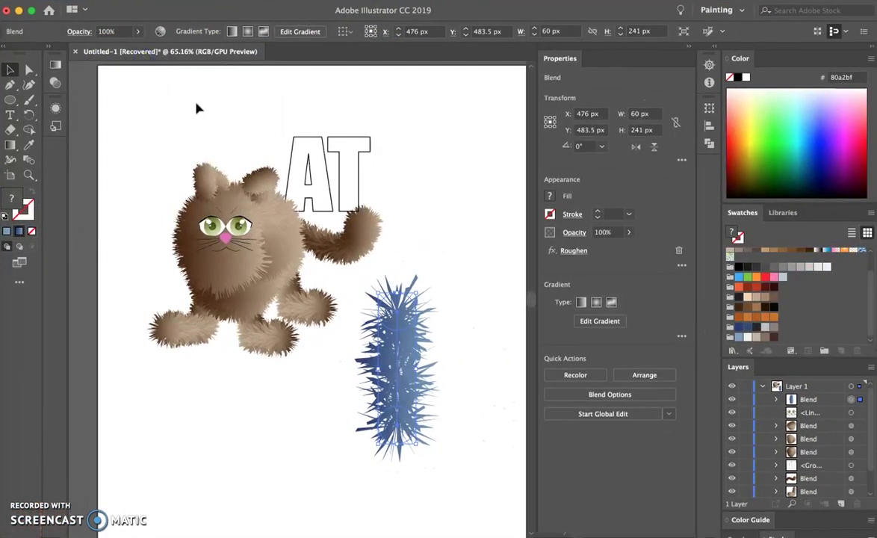